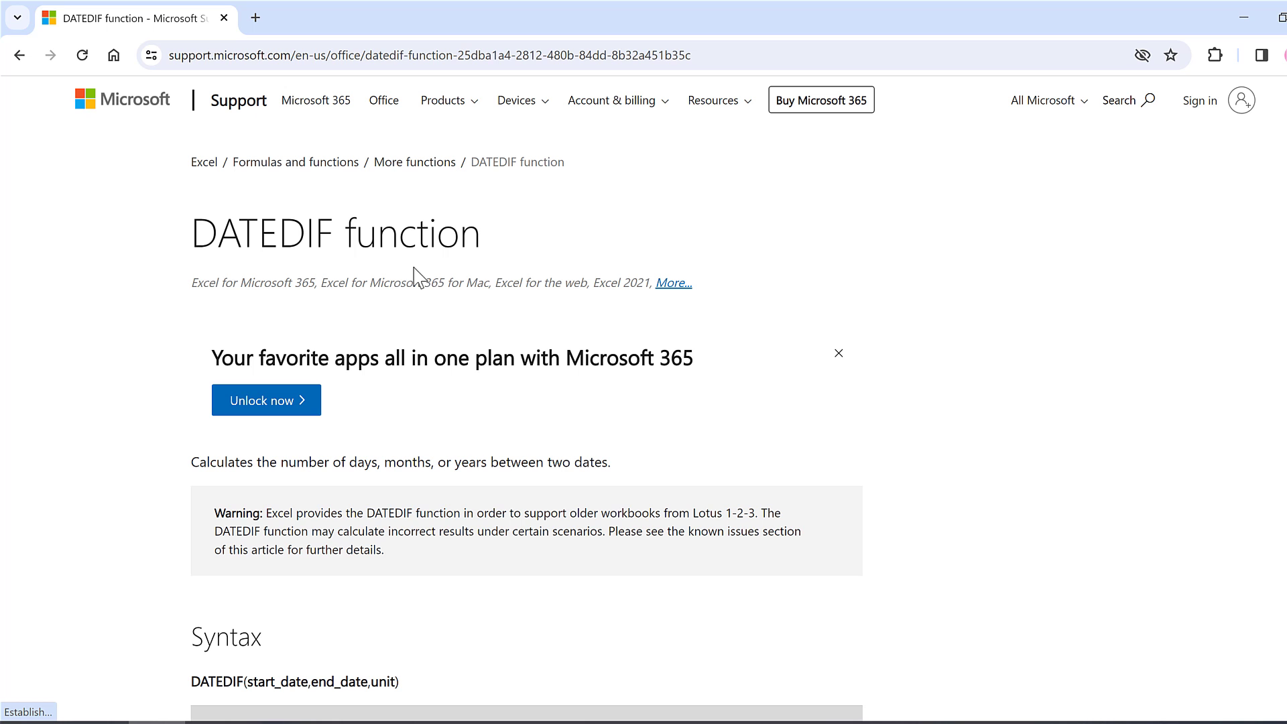
Step: Read the DATEDIF syntax, its start and end date arguments, and the available unit codes on the support page
{"action": "scroll", "coordinate": [413, 275], "scroll_direction": "down", "scroll_amount": 6}
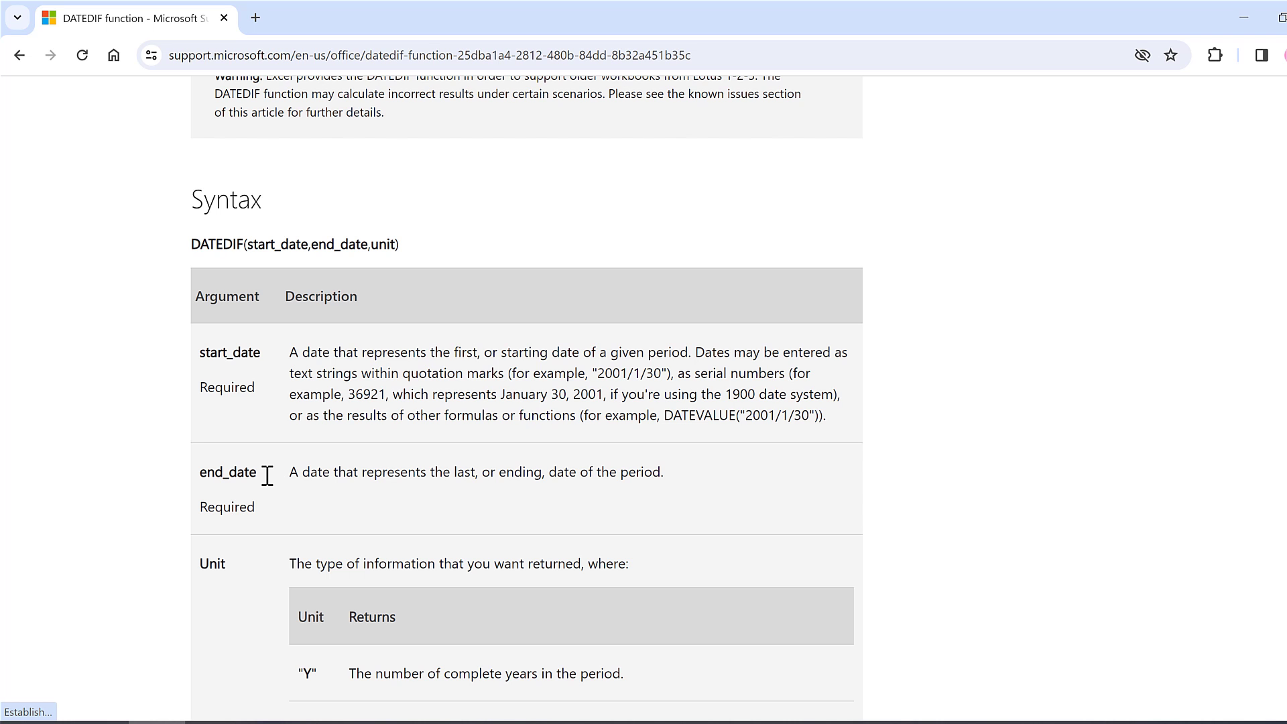
{"action": "scroll", "coordinate": [267, 476], "scroll_direction": "down", "scroll_amount": 5}
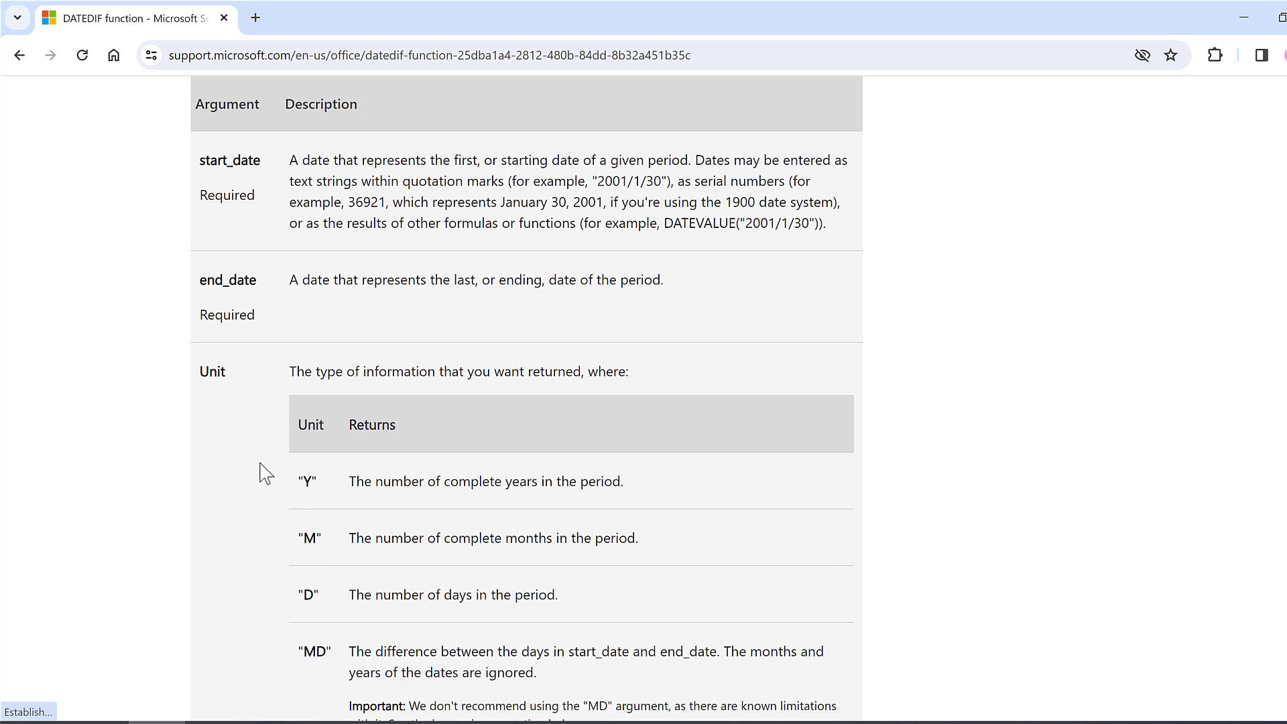
{"action": "scroll", "coordinate": [267, 463], "scroll_direction": "down", "scroll_amount": 2}
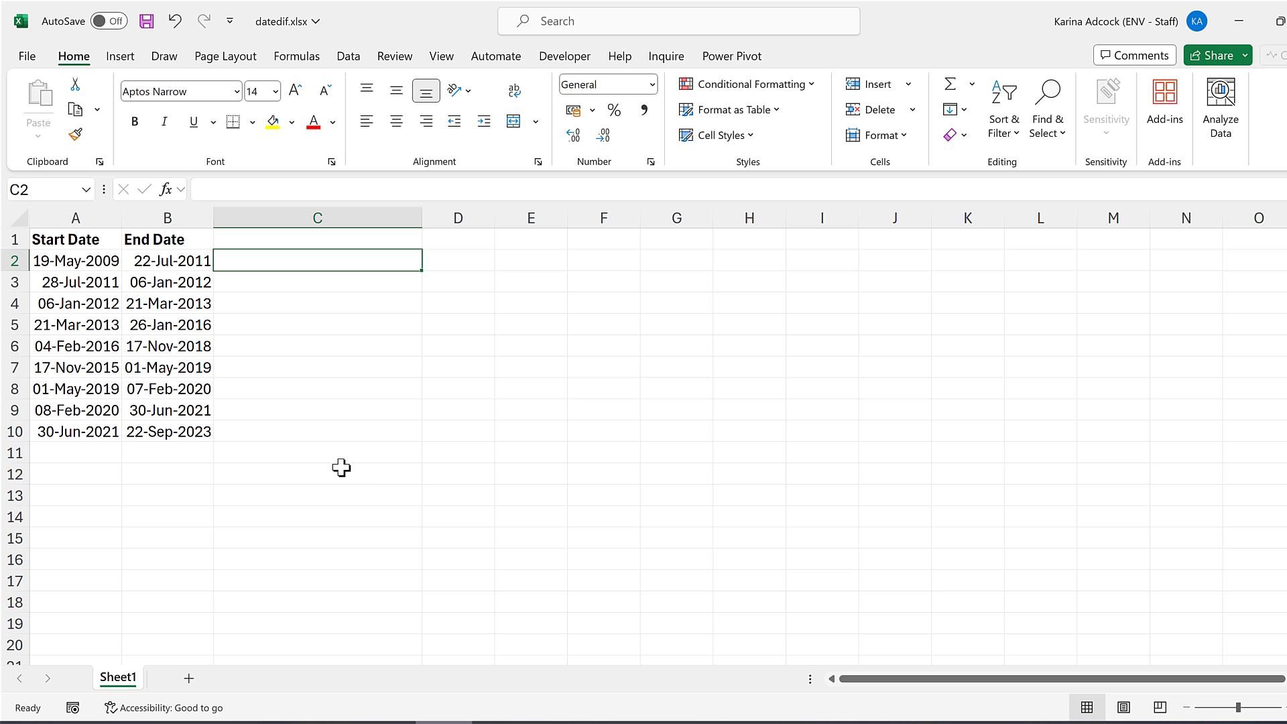
Step: Enter =DATEDIF(A2,B2,"y") in C2 to calculate the complete years between the first row's start and end dates
{"action": "type", "text": "="}
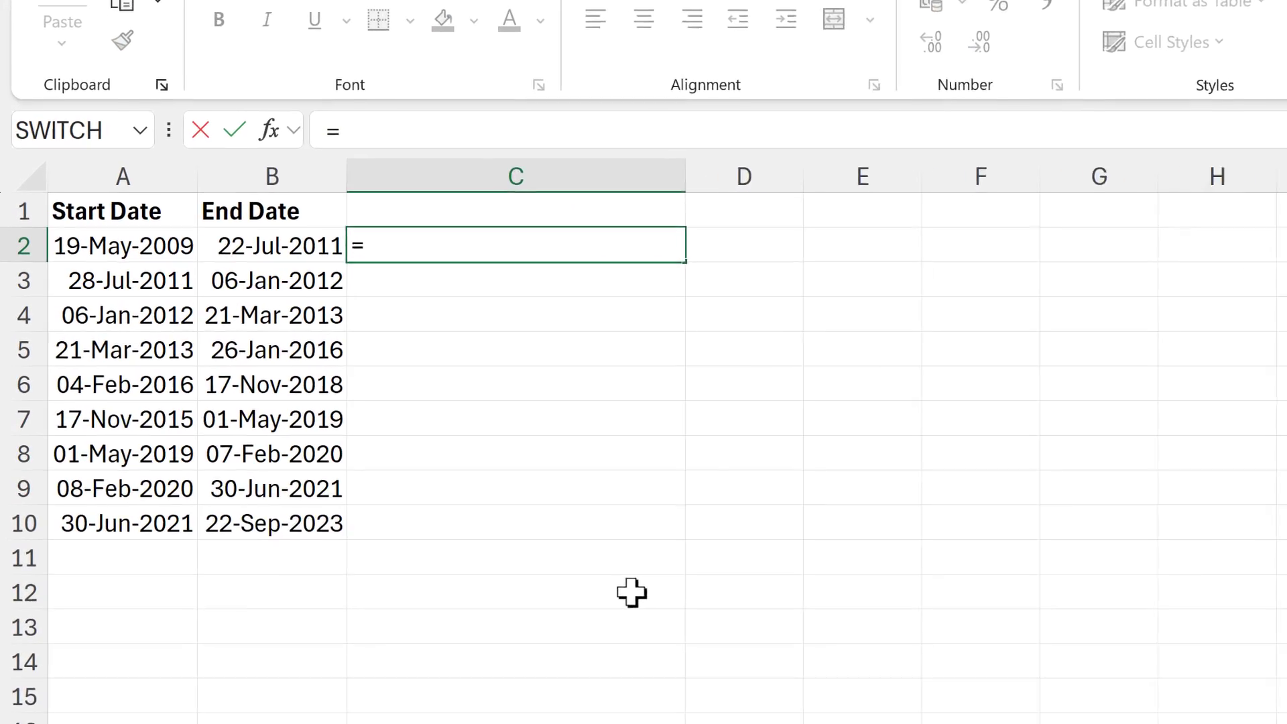
{"action": "type", "text": "date"}
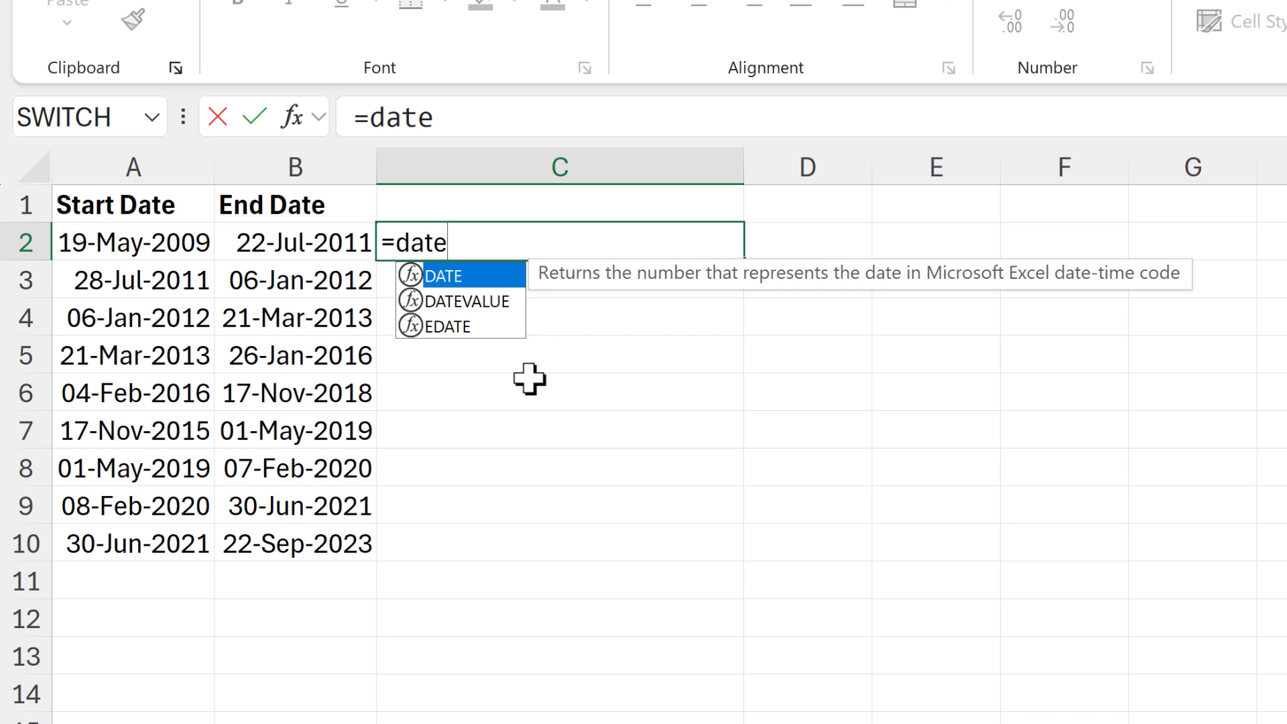
{"action": "type", "text": "dif("}
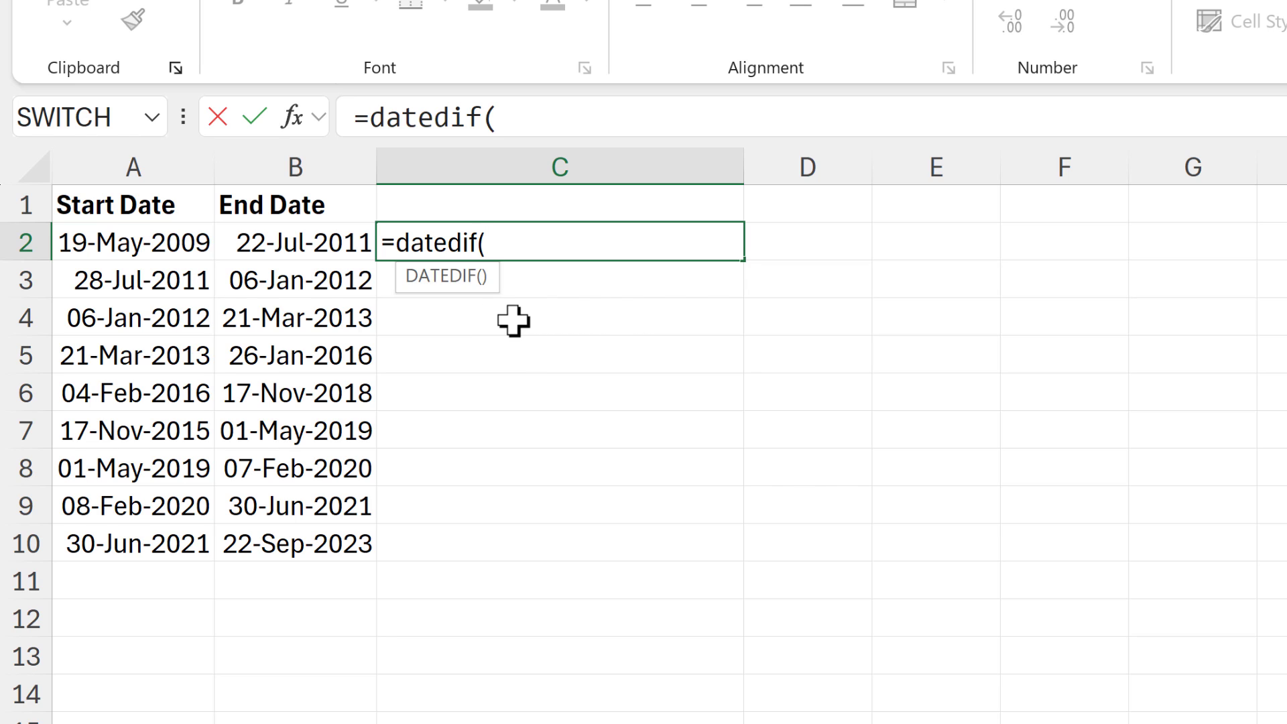
{"action": "left_click", "coordinate": [177, 243]}
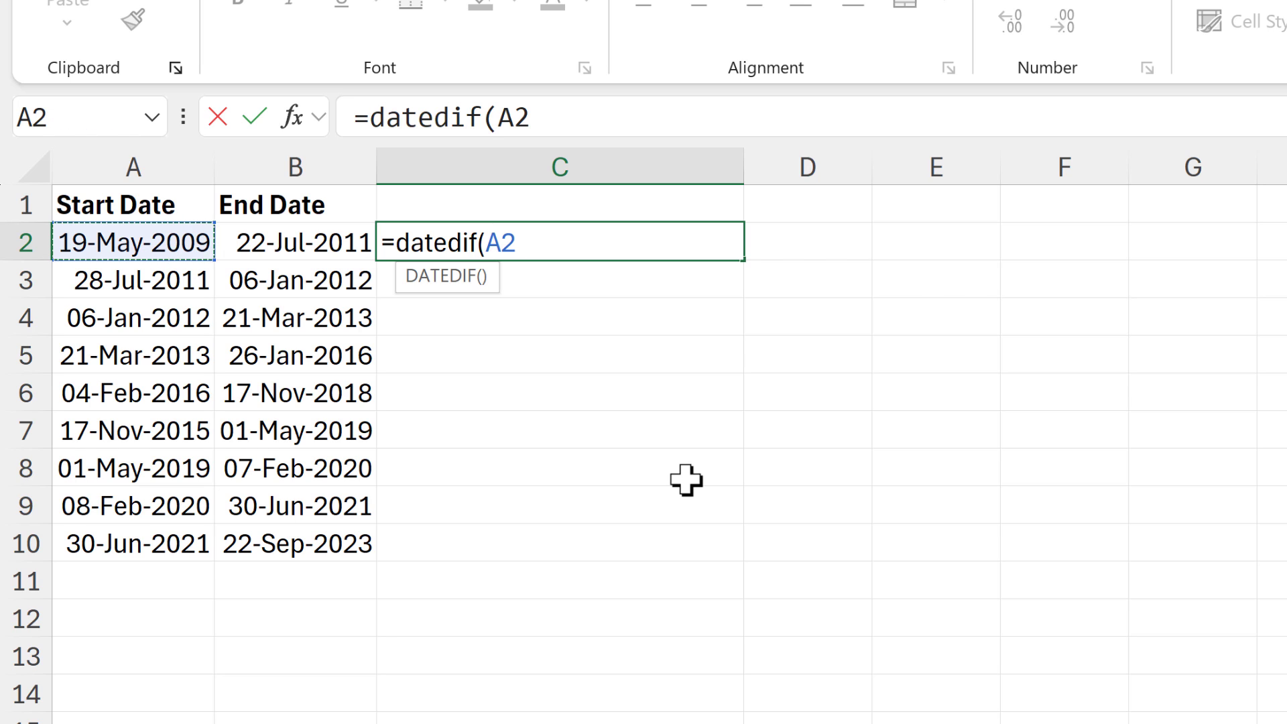
{"action": "type", "text": ","}
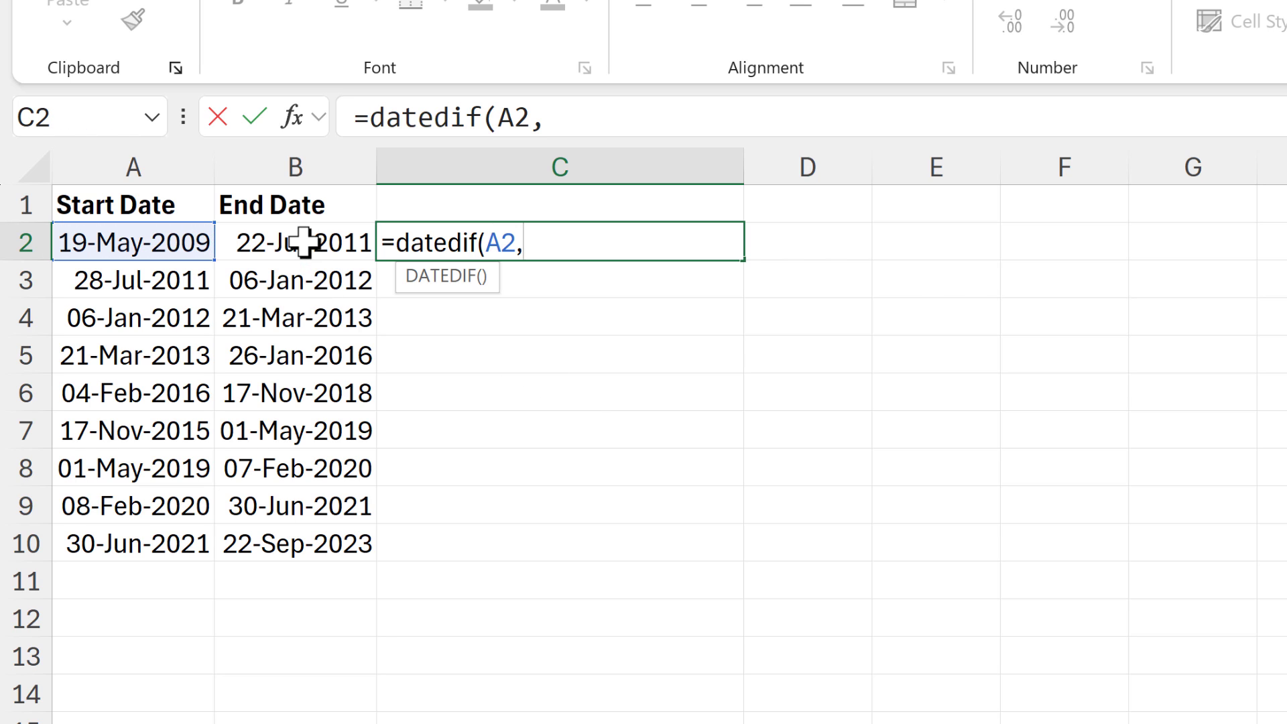
{"action": "left_click", "coordinate": [320, 242]}
{"action": "type", "text": ","}
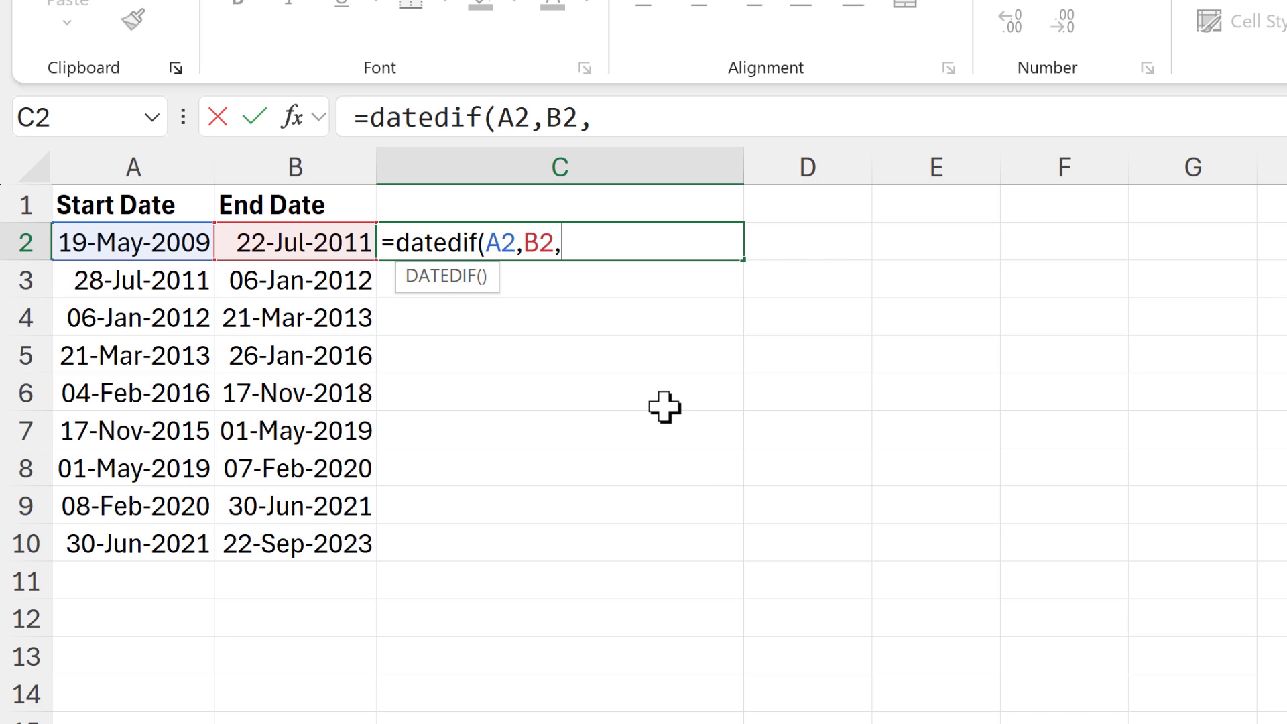
{"action": "type", "text": "\"y\")"}
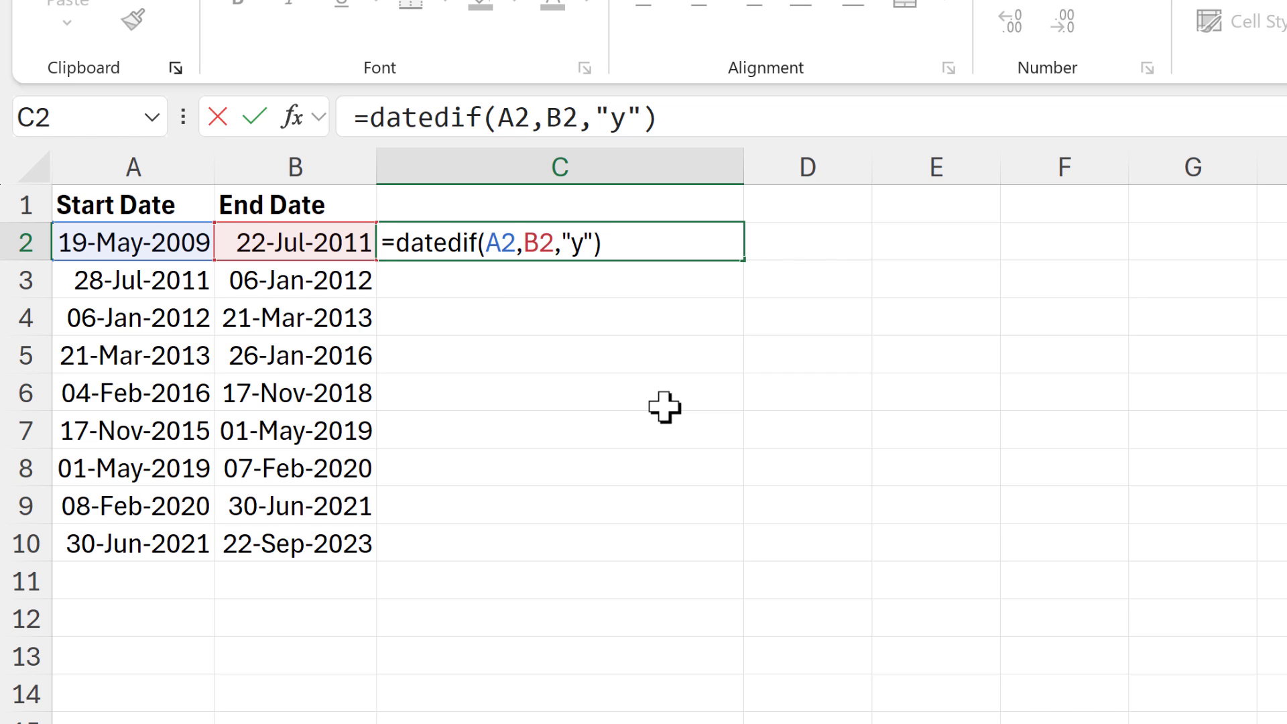
{"action": "key", "text": "Return"}
{"action": "left_click", "coordinate": [692, 250]}
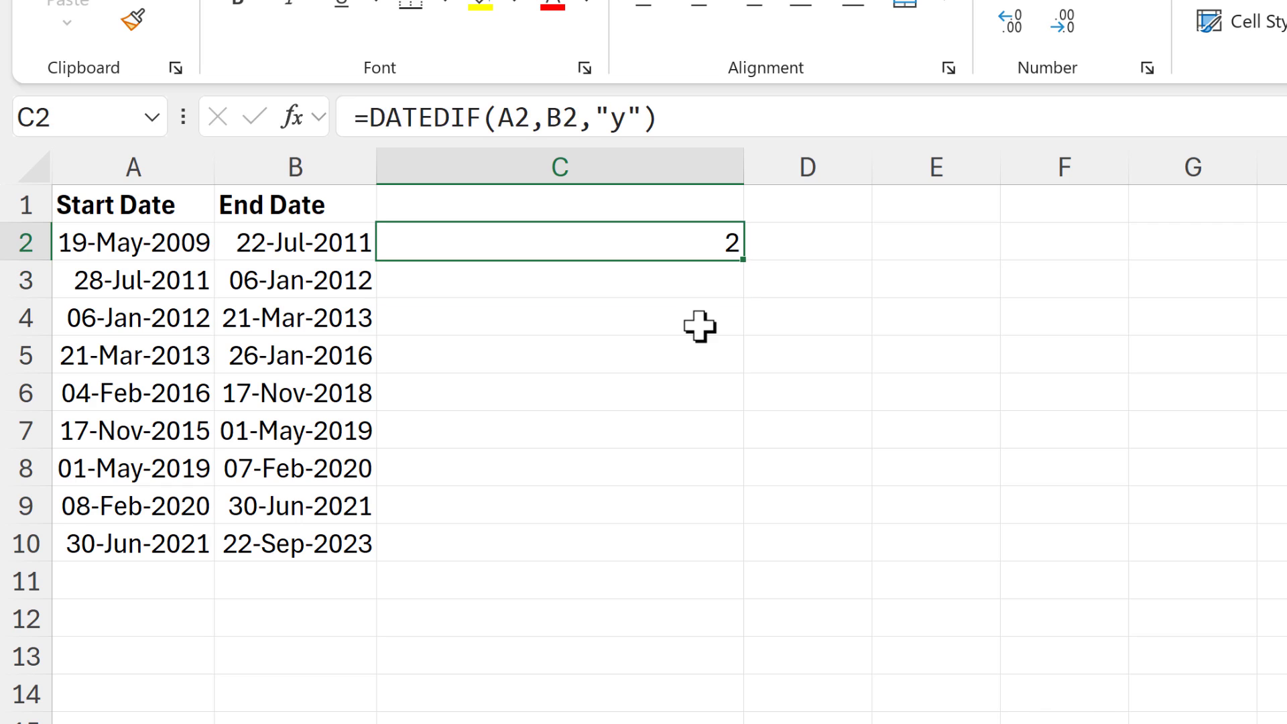
{"action": "left_click", "coordinate": [164, 231]}
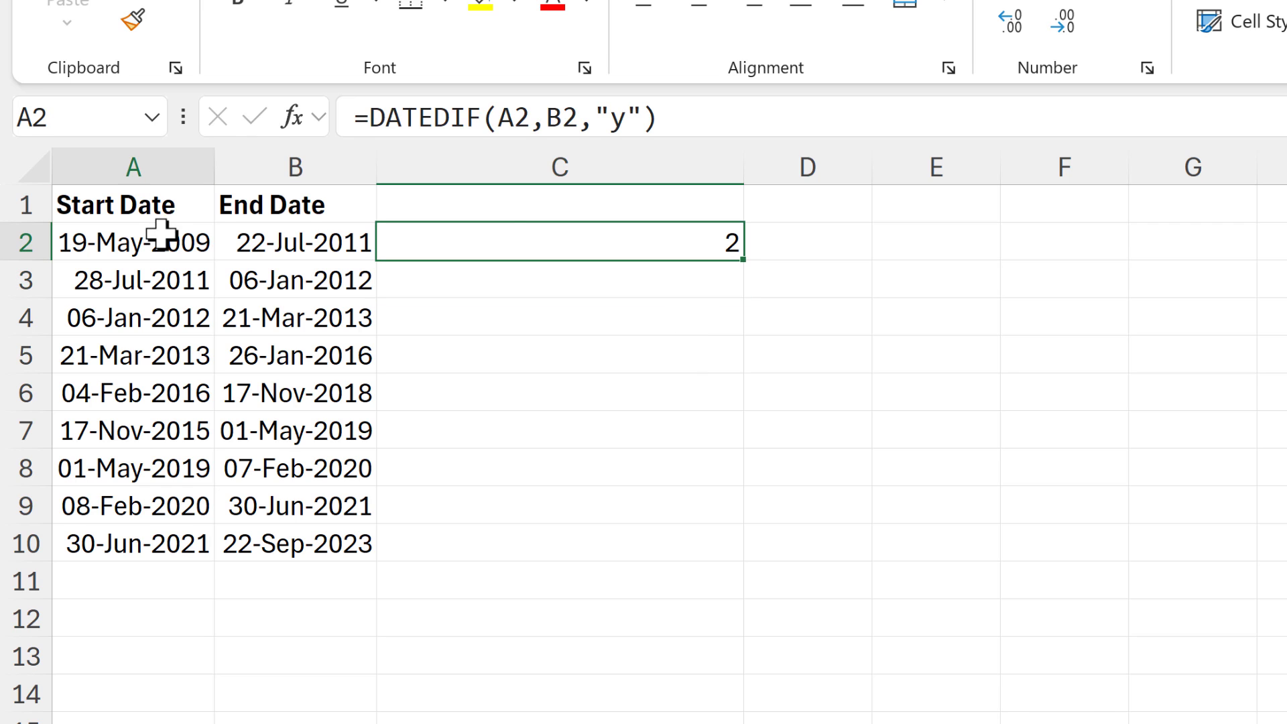
{"action": "left_click", "coordinate": [305, 238]}
Step: Append &" years " to the formula in C2 so its result carries a text label
{"action": "left_click", "coordinate": [514, 244]}
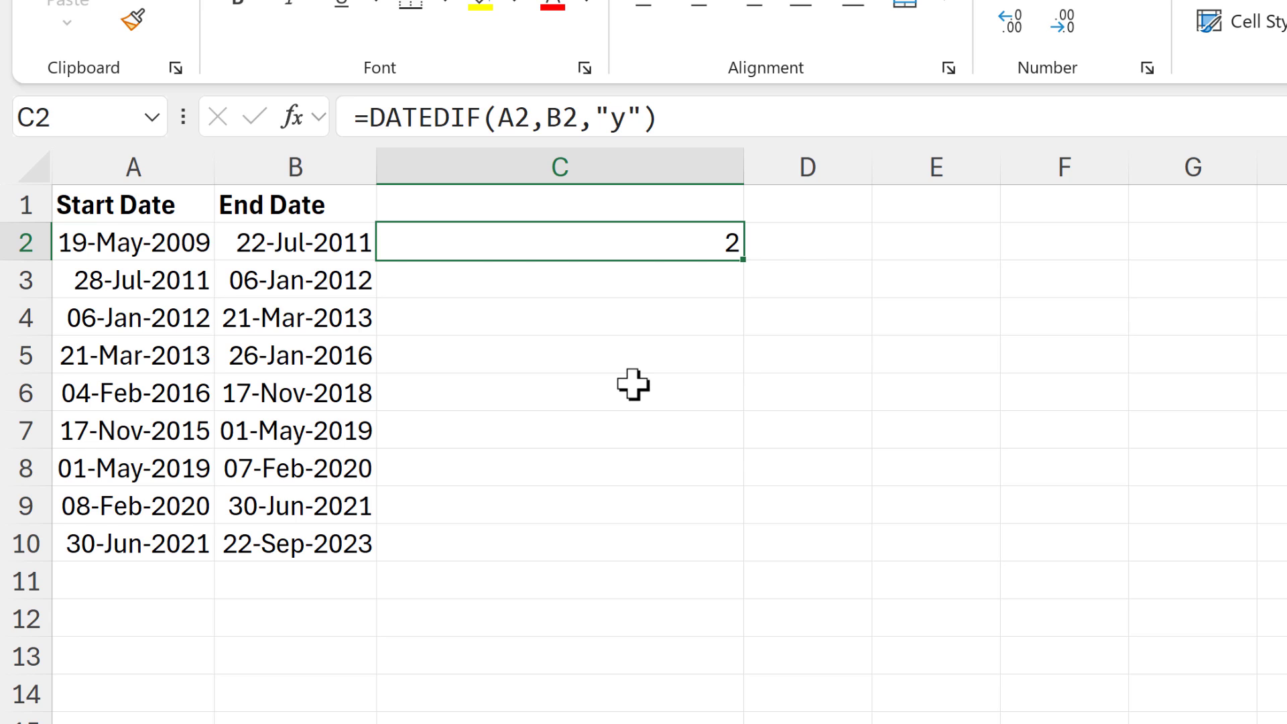
{"action": "key", "text": "F2"}
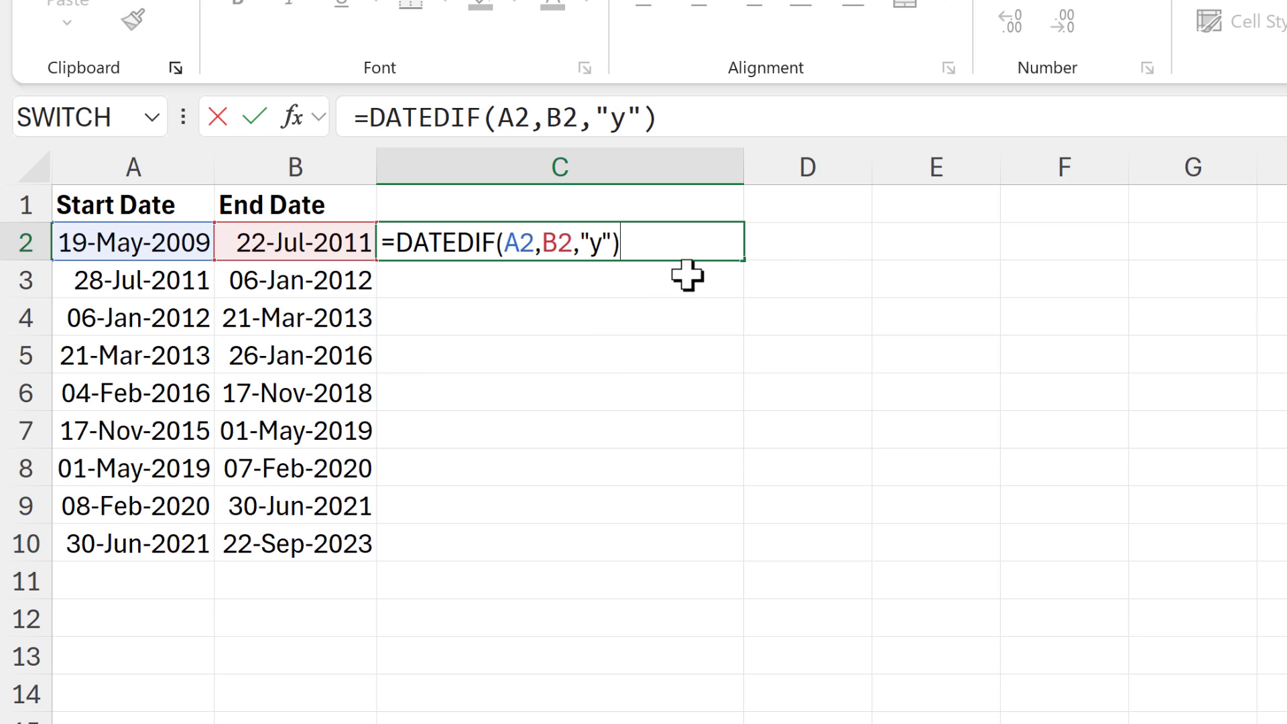
{"action": "type", "text": "&\" y"}
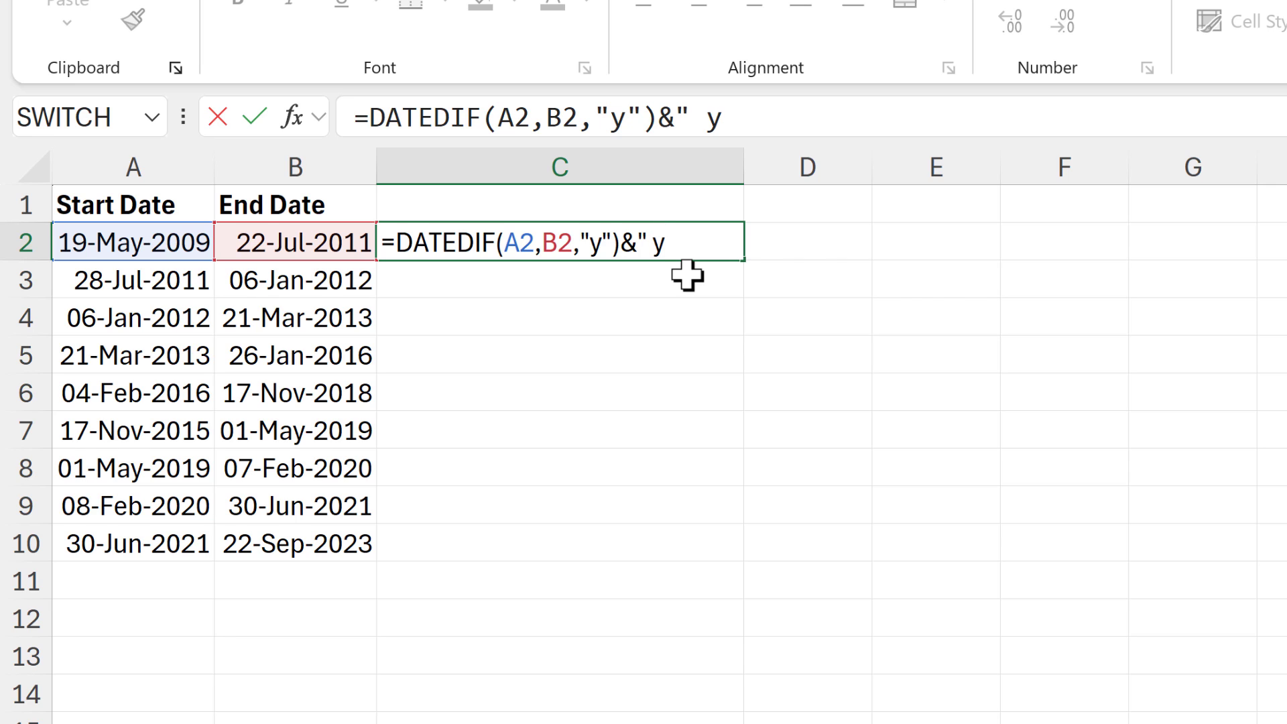
{"action": "type", "text": "ears"}
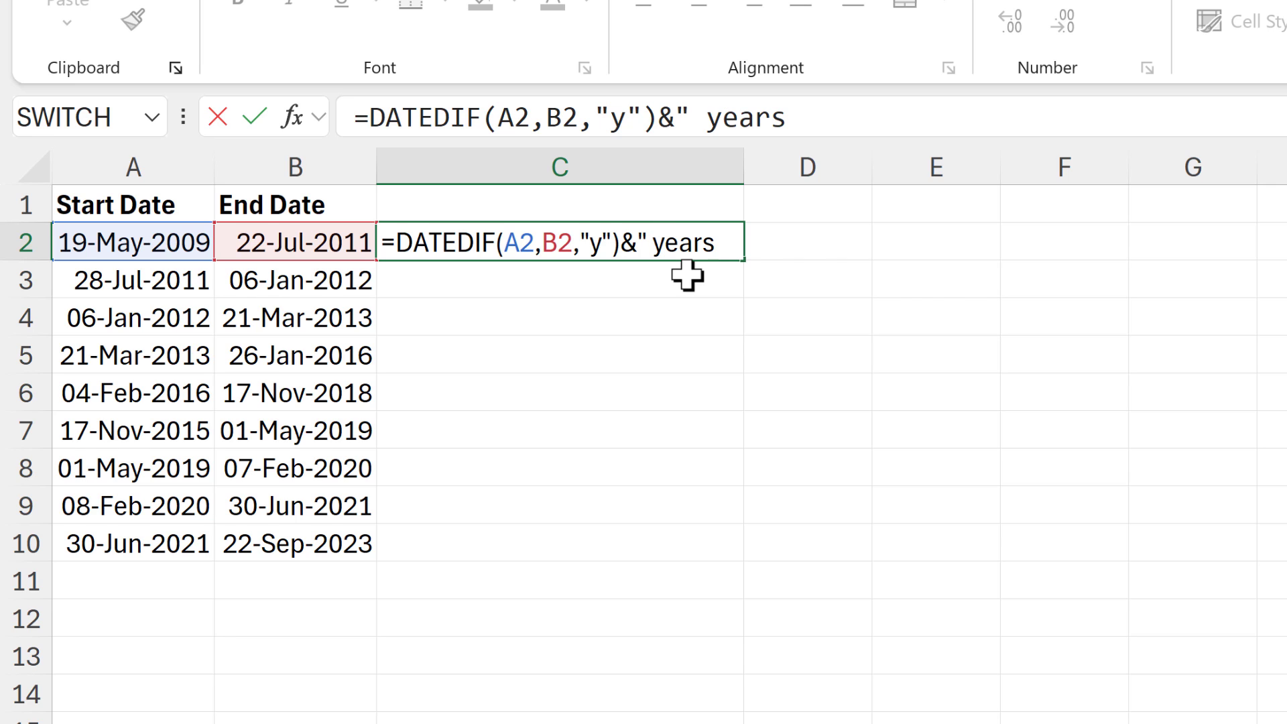
{"action": "type", "text": " \""}
{"action": "key", "text": "Return"}
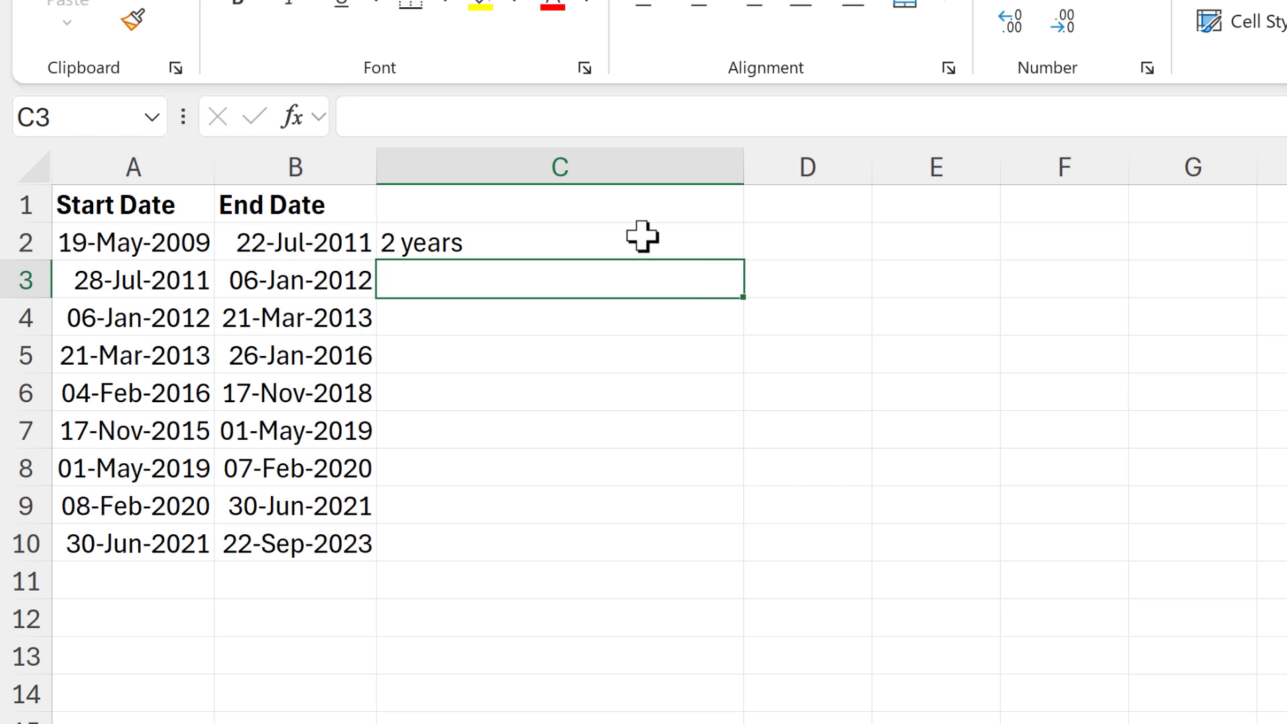
Step: Copy the formula text from C2 and paste it into C3 with its A2 and B2 references unchanged
{"action": "left_click", "coordinate": [642, 236]}
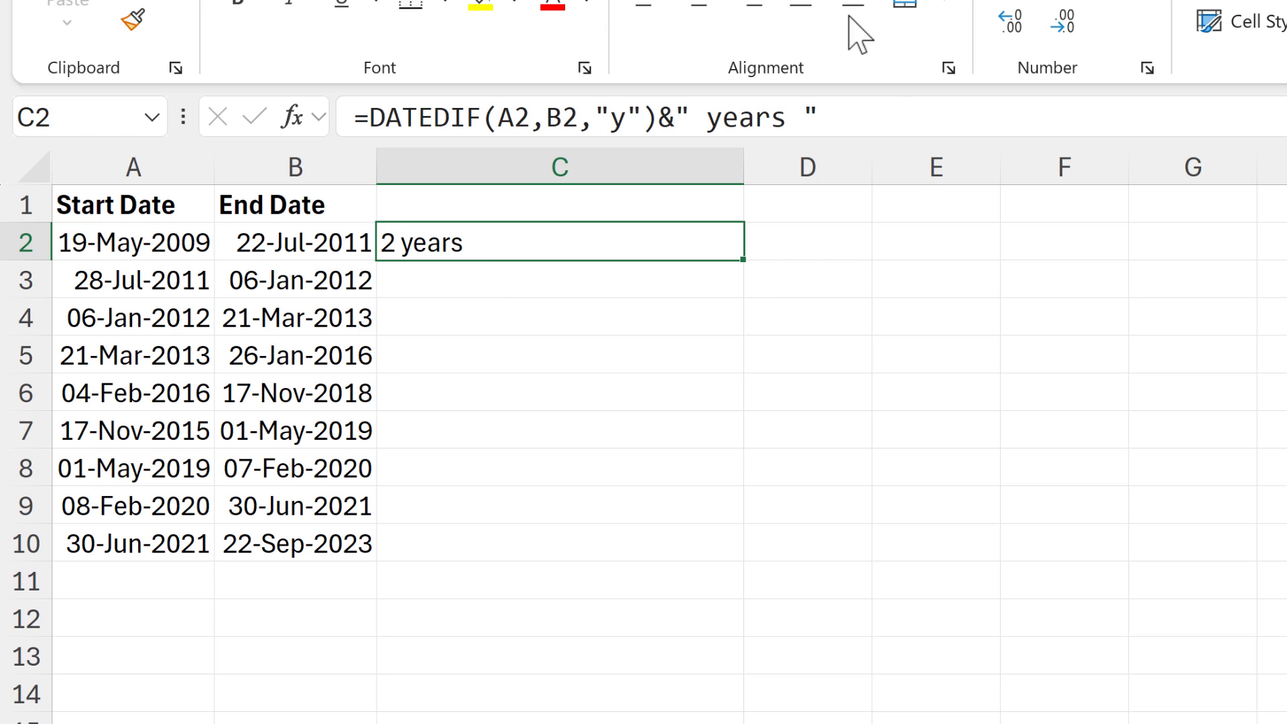
{"action": "left_click", "coordinate": [868, 118]}
{"action": "left_click_drag", "start_coordinate": [867, 118], "coordinate": [321, 130]}
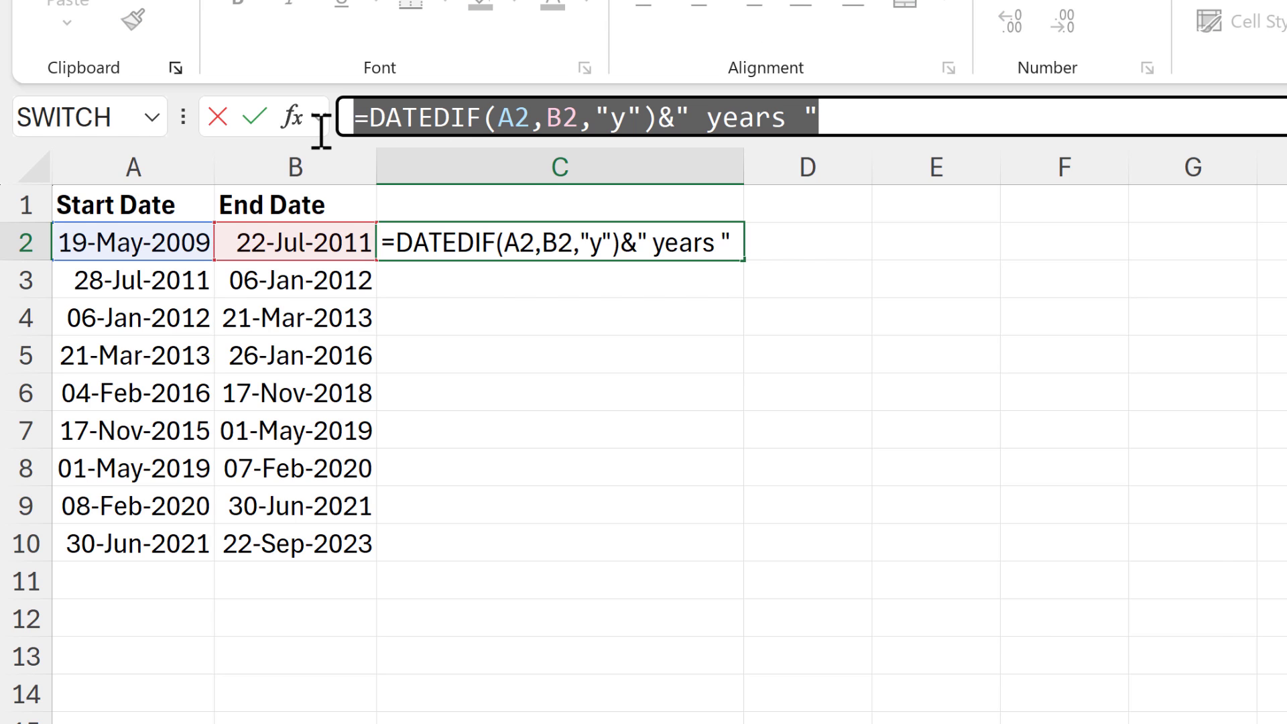
{"action": "key", "text": "ctrl+c"}
{"action": "key", "text": "Escape"}
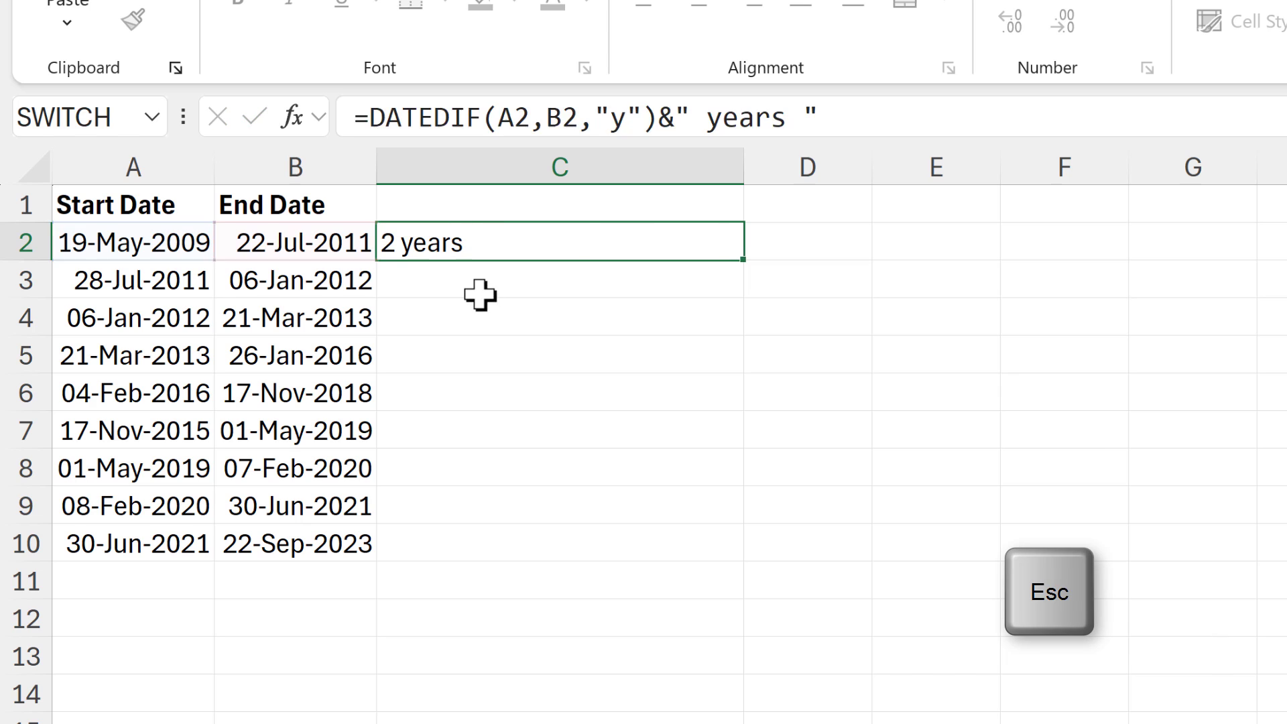
{"action": "left_click", "coordinate": [480, 293]}
{"action": "key", "text": "ctrl+v"}
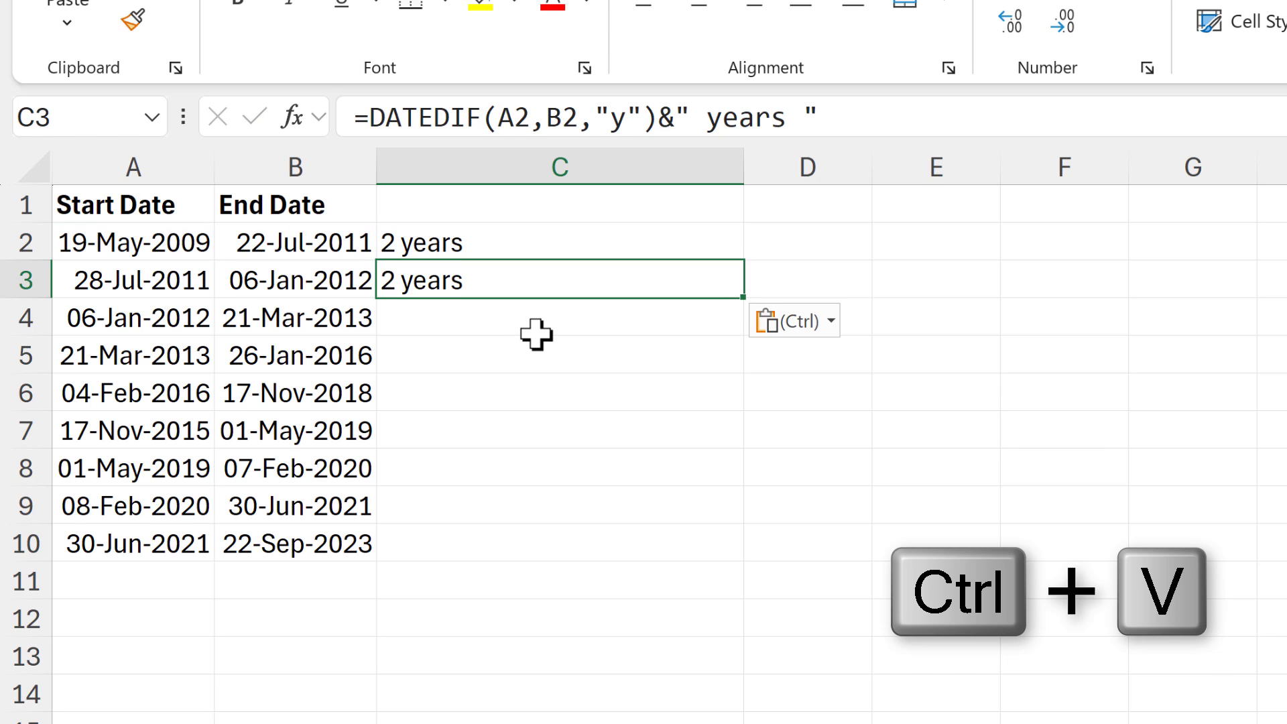
Step: Change the unit in the C3 formula to "m" and its text label to " months "
{"action": "key", "text": "F2"}
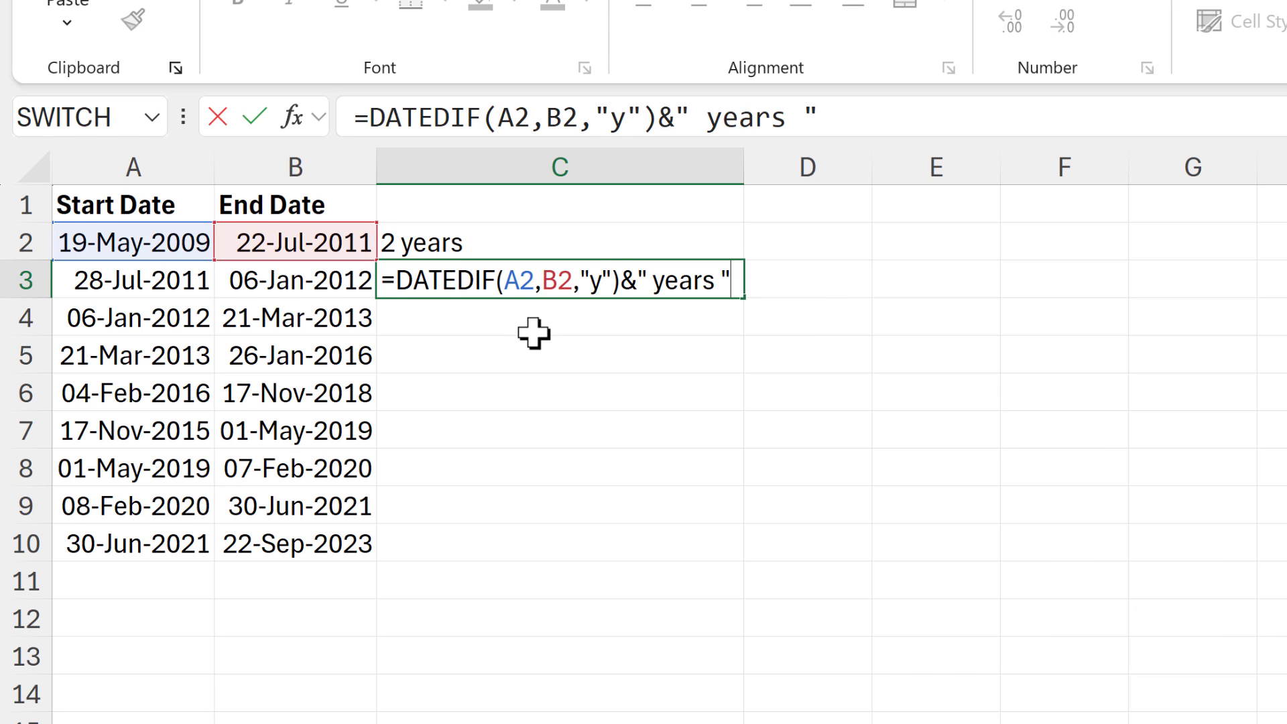
{"action": "left_click", "coordinate": [601, 286]}
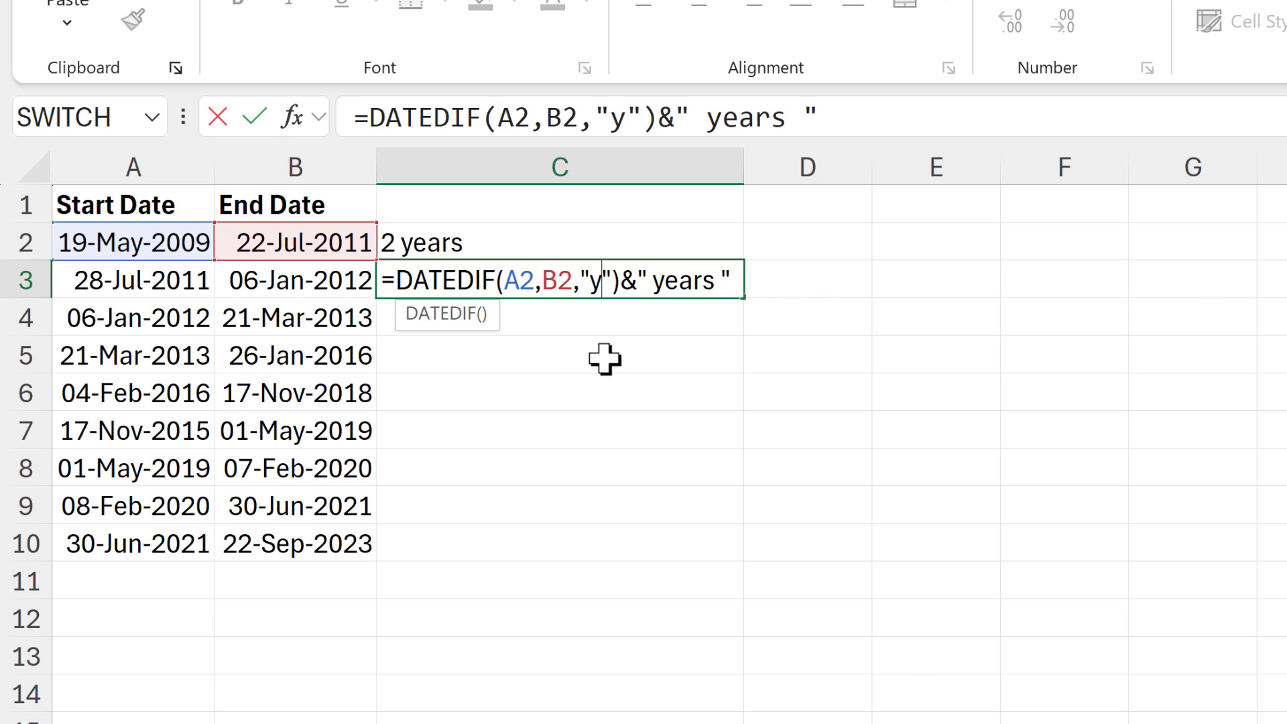
{"action": "key", "text": "BackSpace"}
{"action": "type", "text": "m"}
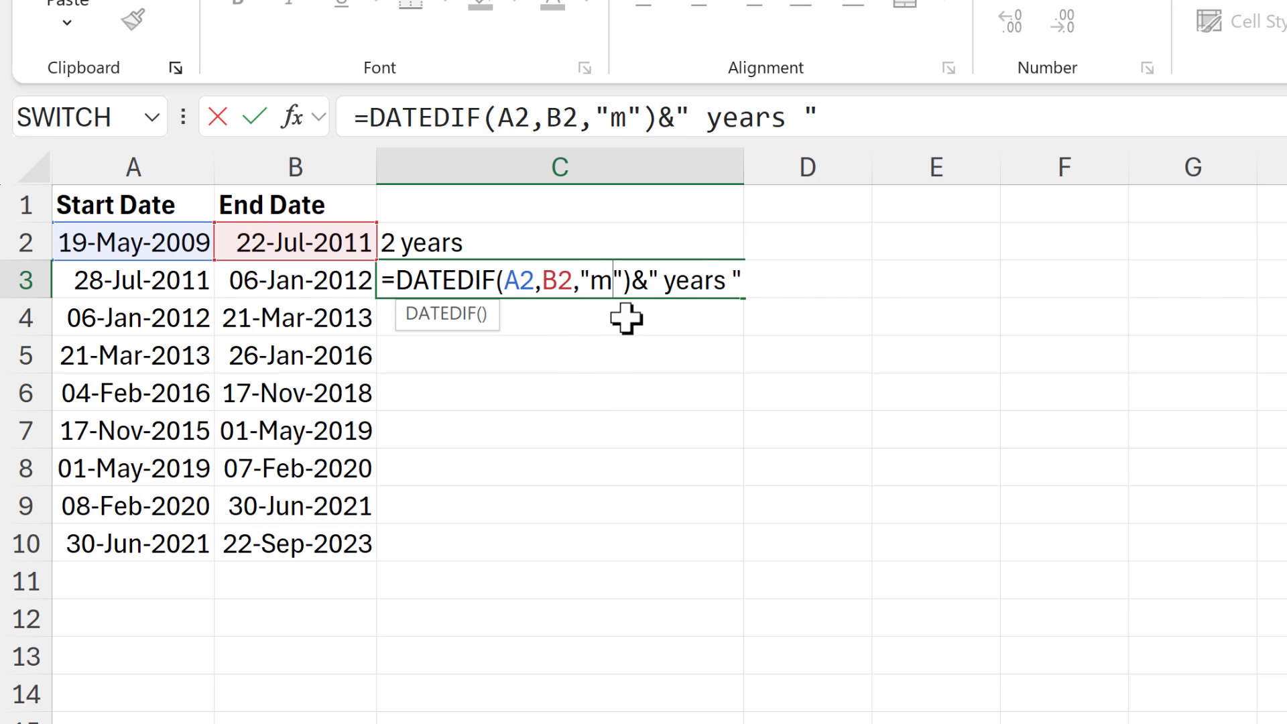
{"action": "left_click_drag", "start_coordinate": [663, 287], "coordinate": [713, 286]}
{"action": "type", "text": "month"}
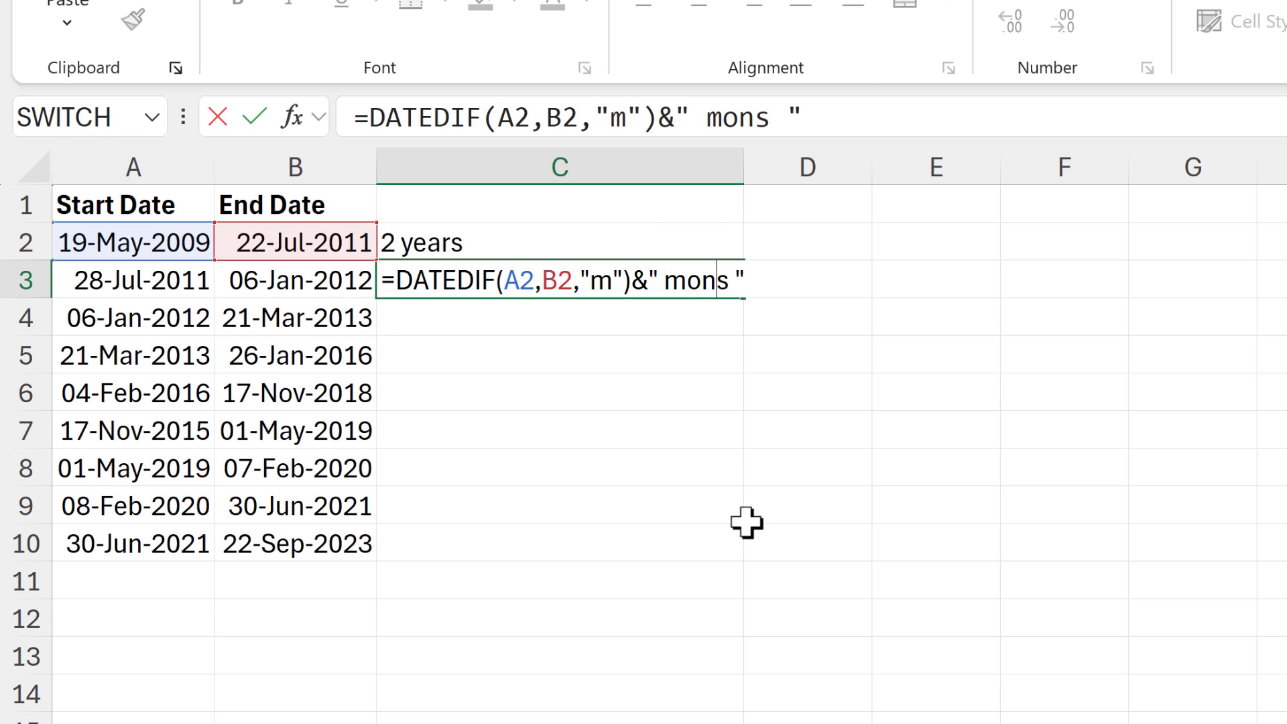
{"action": "key", "text": "Return"}
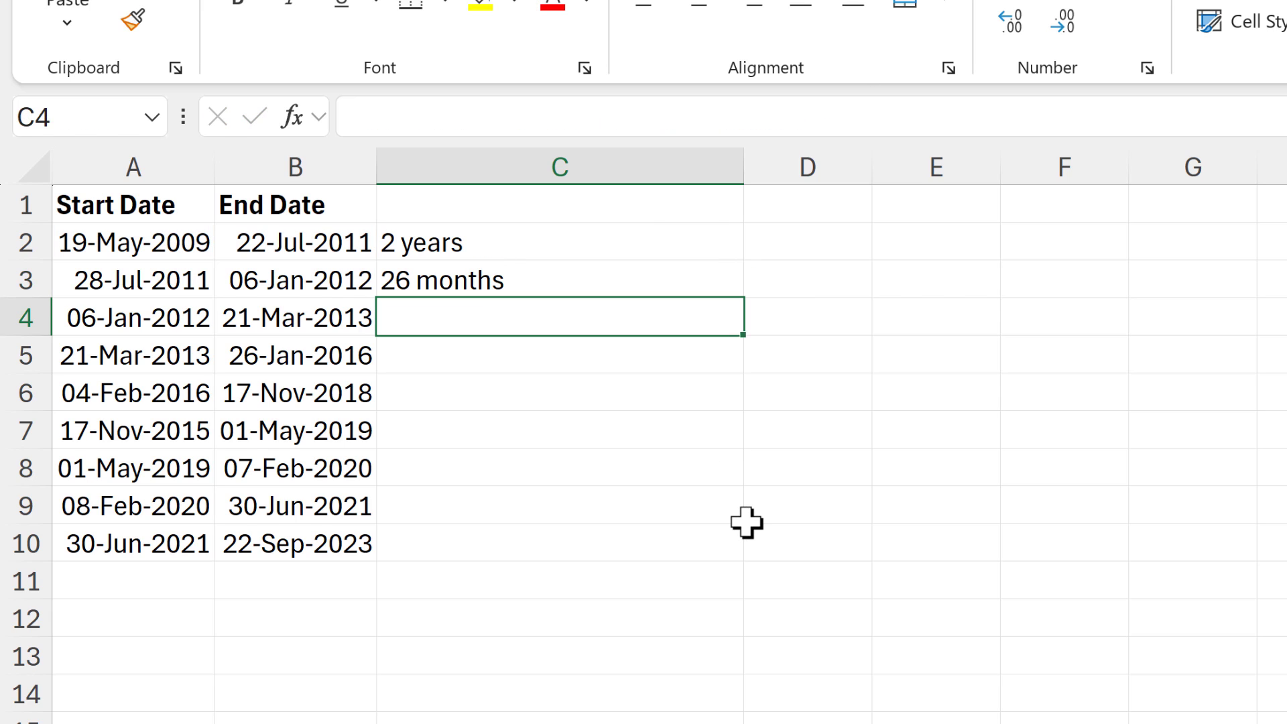
Step: Compare the results in C2 and C3, and change the unit in the C3 formula to "ym"
{"action": "left_click", "coordinate": [532, 289]}
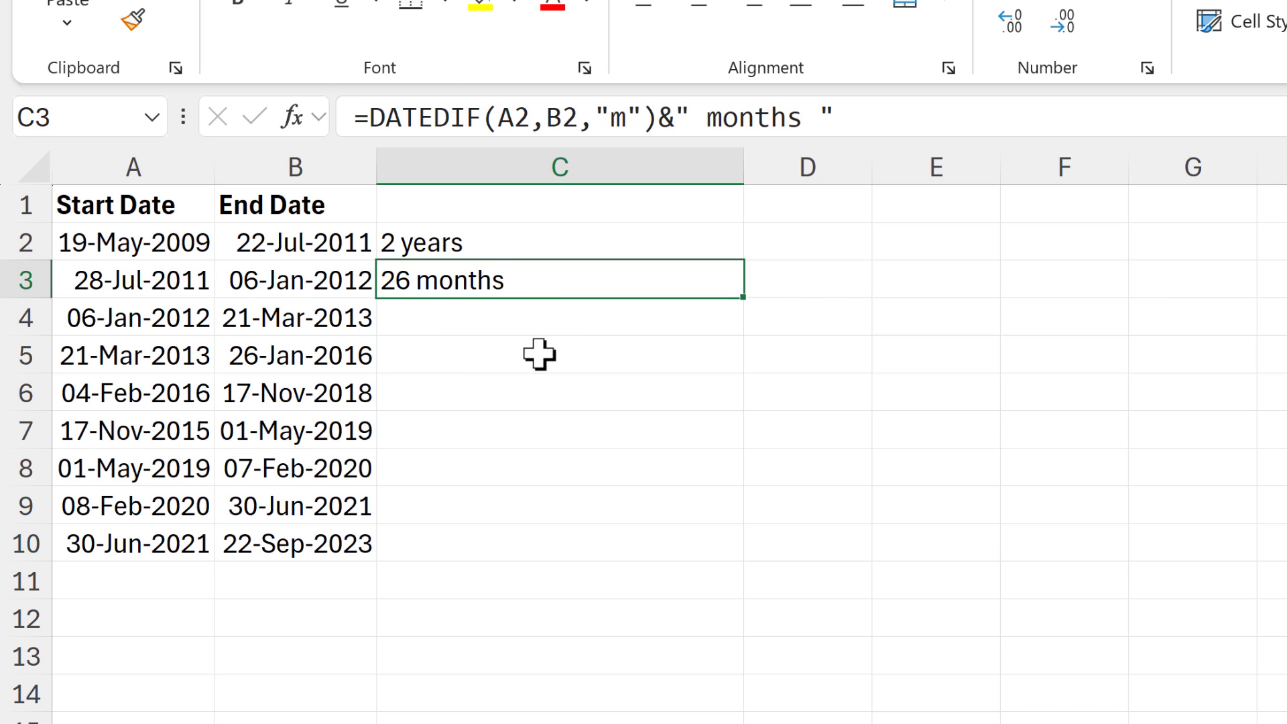
{"action": "left_click", "coordinate": [471, 242]}
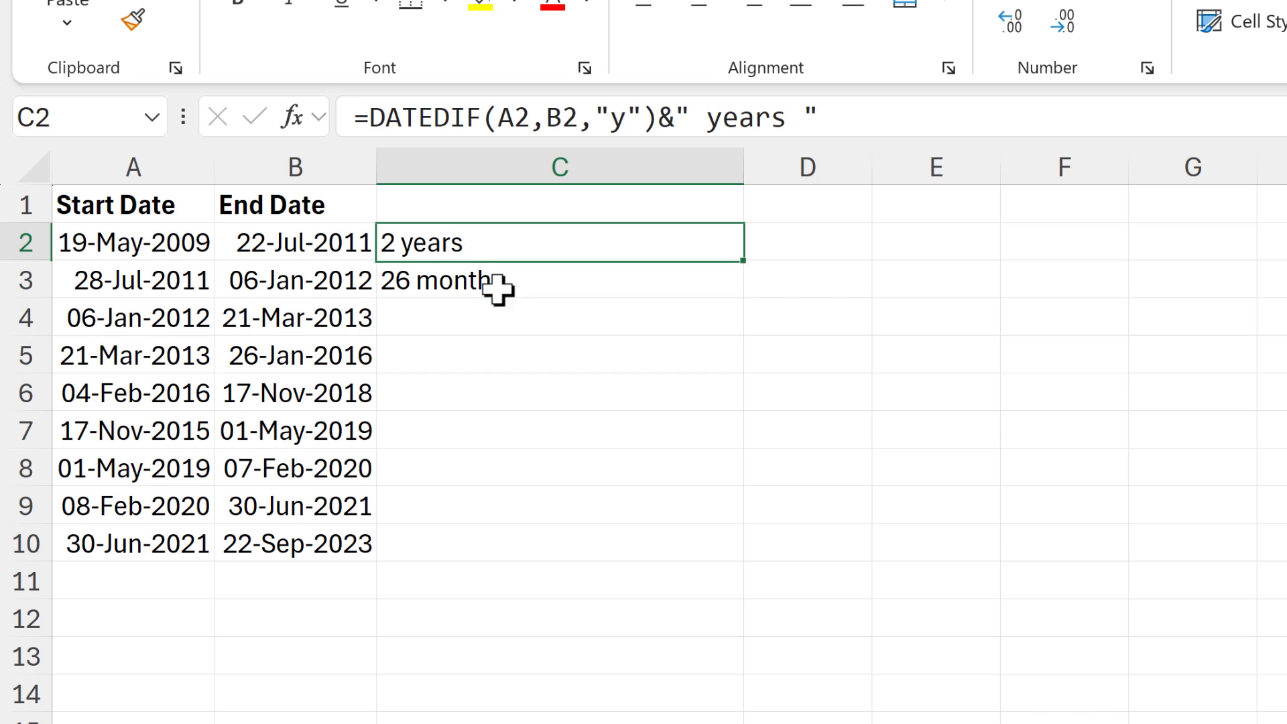
{"action": "left_click", "coordinate": [537, 284]}
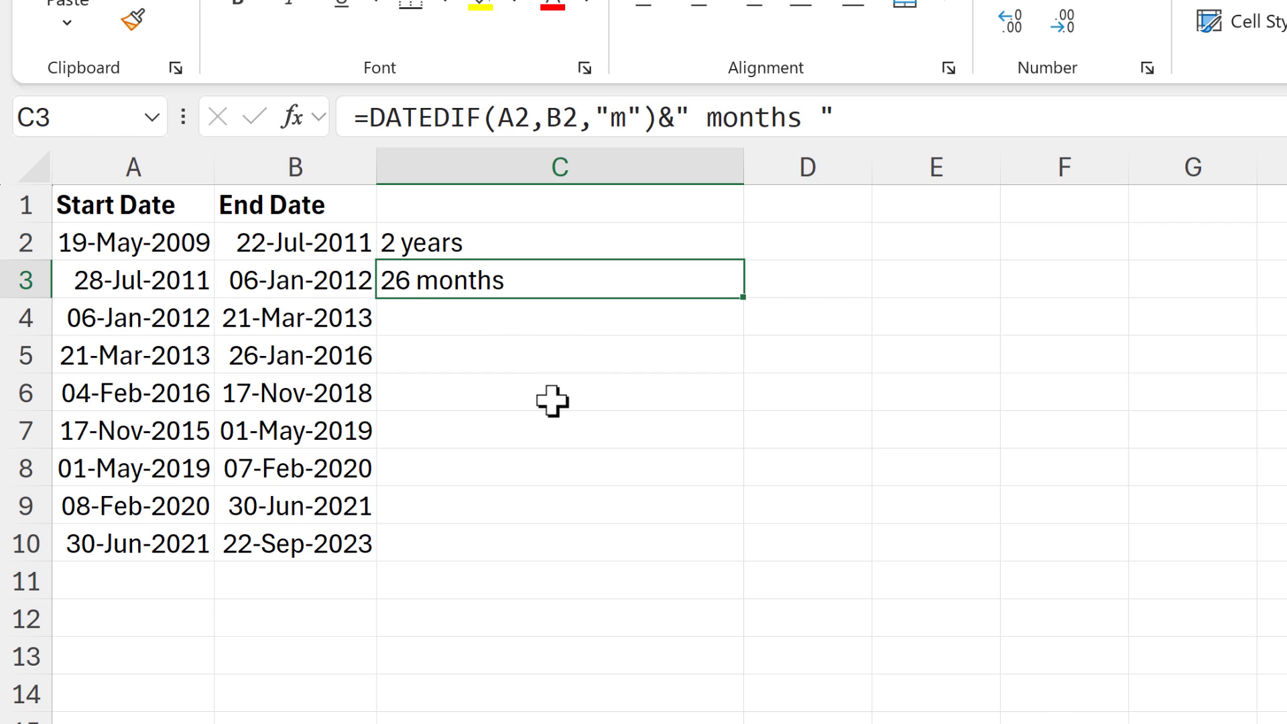
{"action": "key", "text": "F2"}
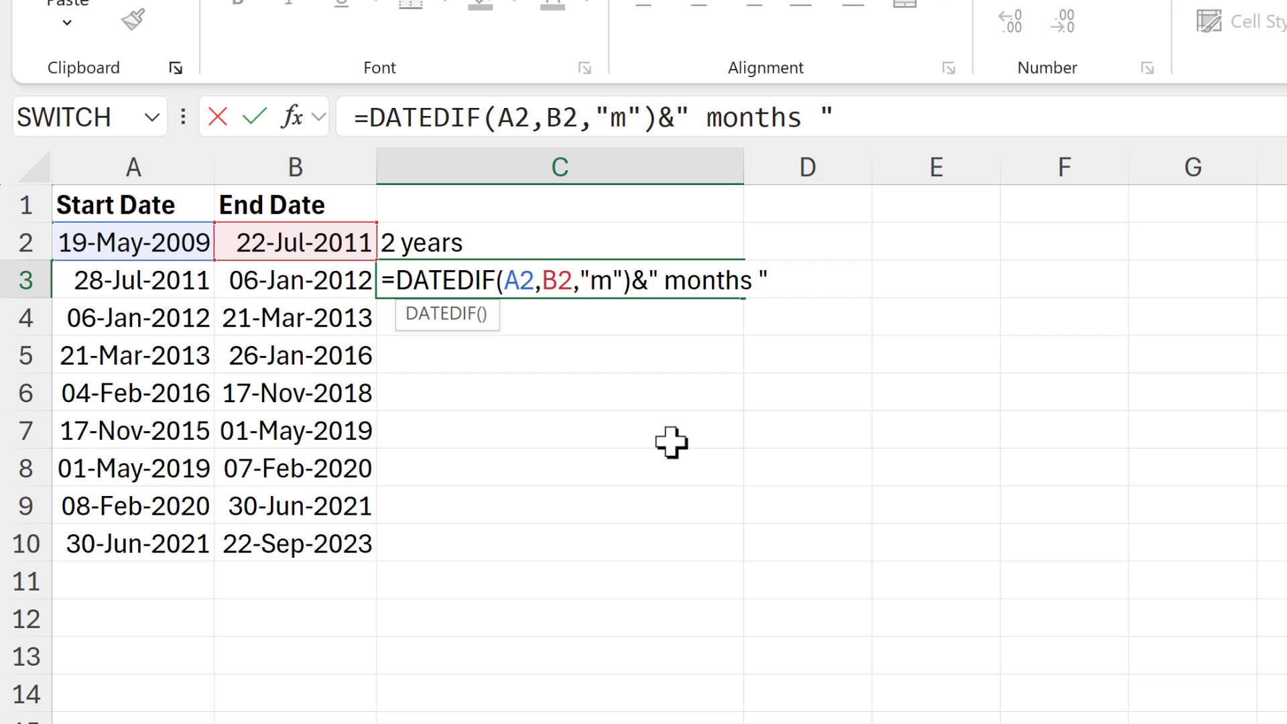
{"action": "type", "text": "y"}
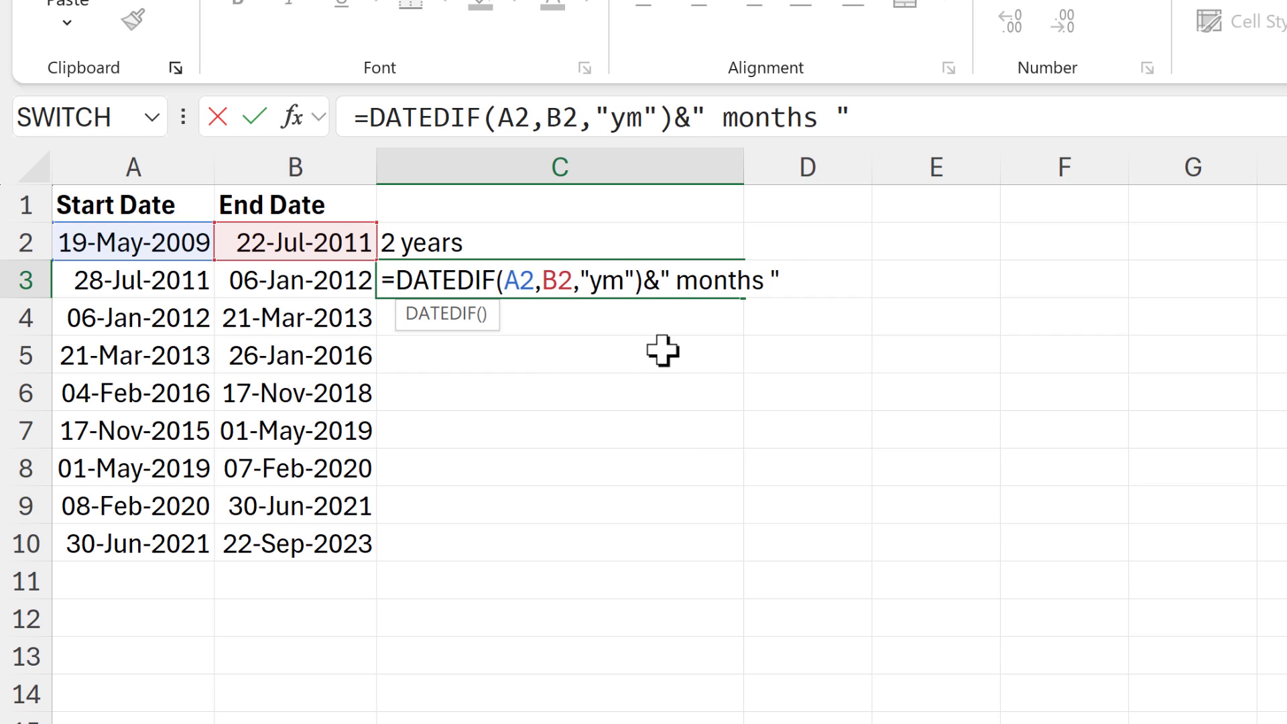
{"action": "key", "text": "Return"}
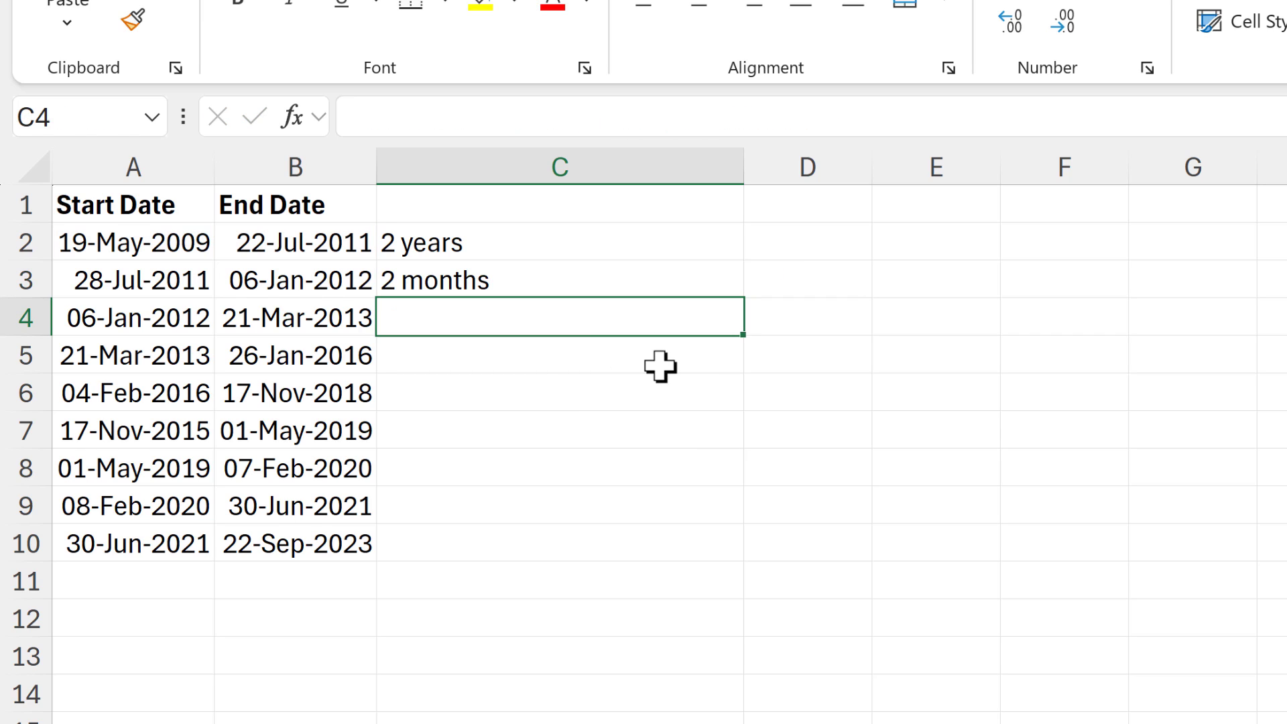
{"action": "left_click", "coordinate": [581, 282]}
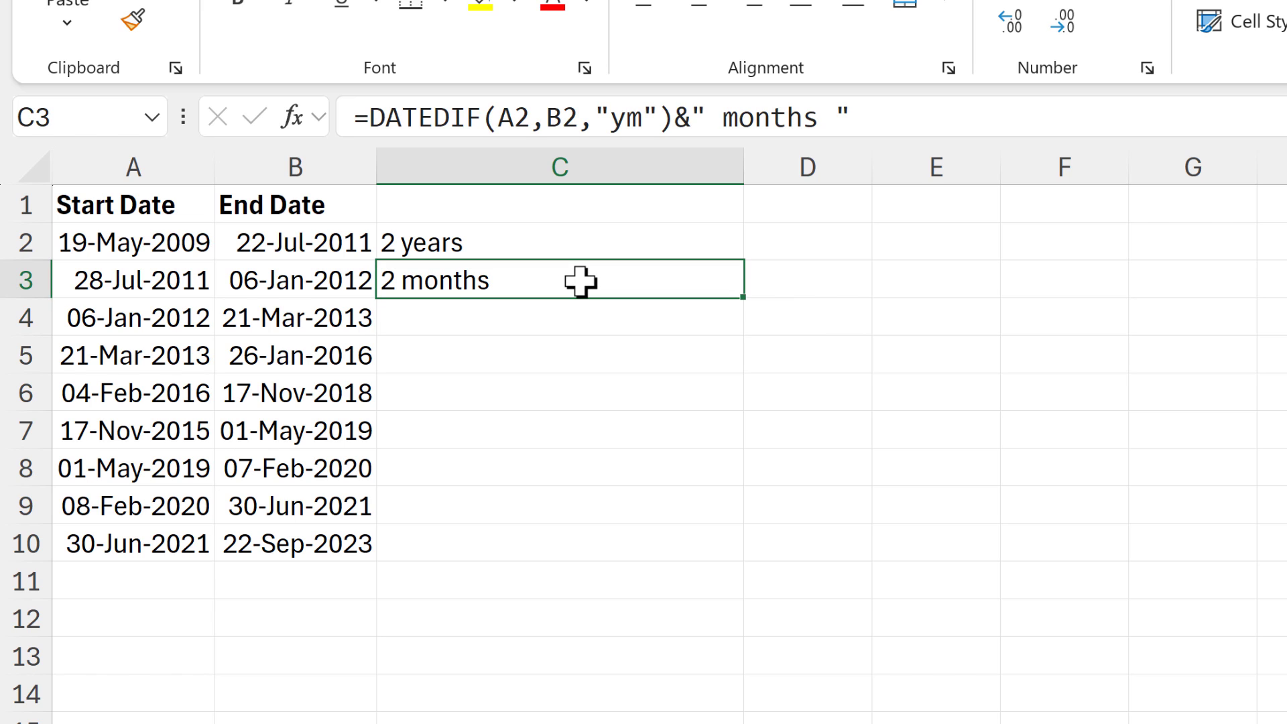
Step: Paste the copied =DATEDIF(A2,B2,"y")&" years " formula into C4 and change its unit to "d"
{"action": "left_click", "coordinate": [552, 320]}
{"action": "type", "text": "2 years"}
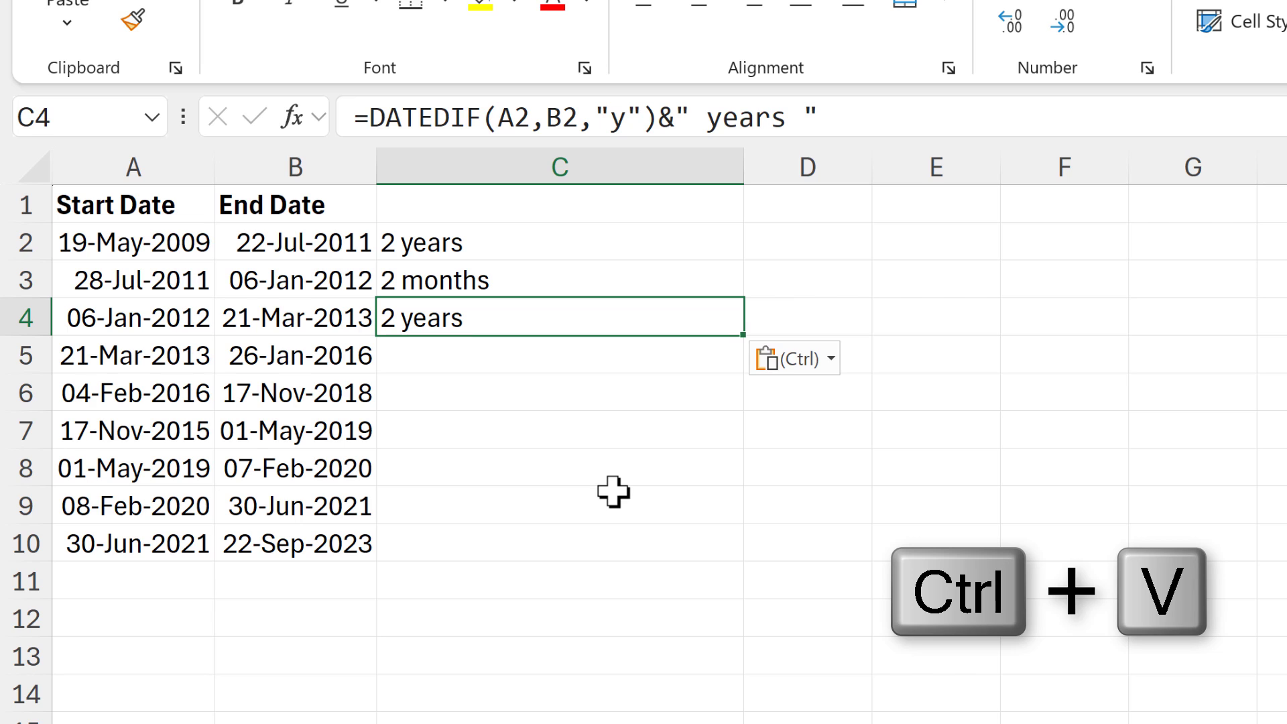
{"action": "key", "text": "F2"}
{"action": "left_click", "coordinate": [601, 316]}
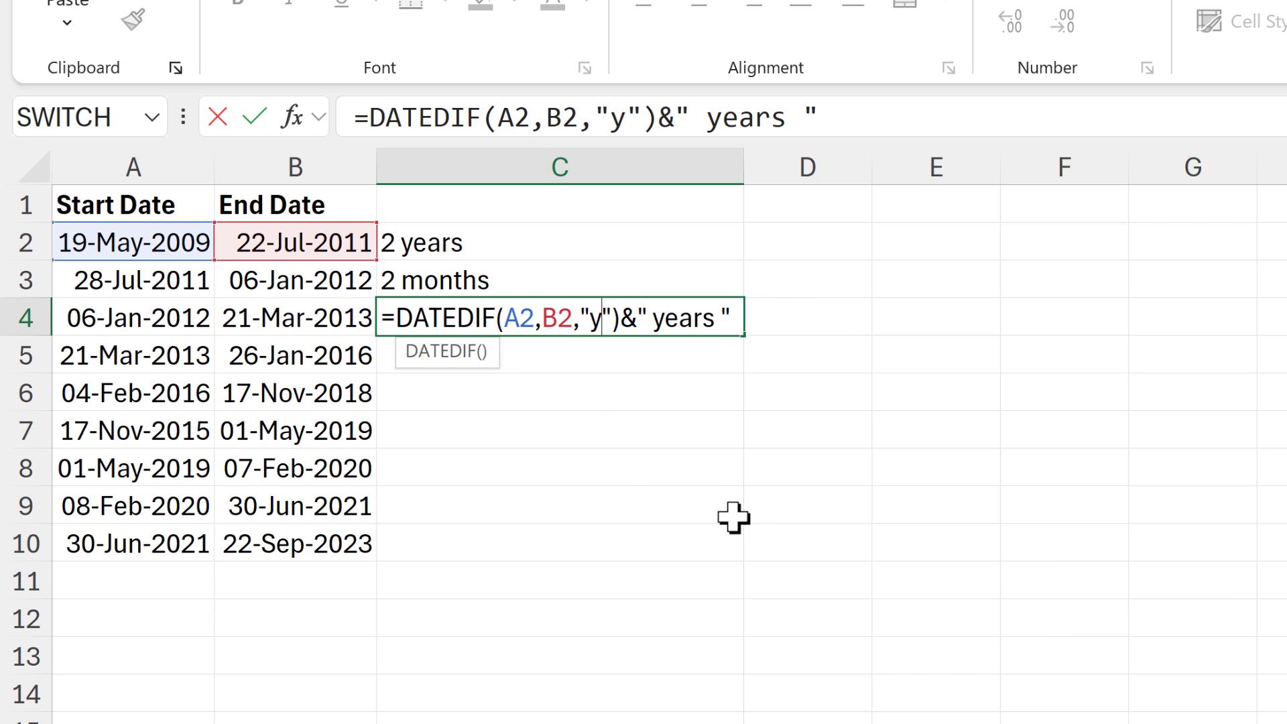
{"action": "key", "text": "BackSpace"}
{"action": "type", "text": "d"}
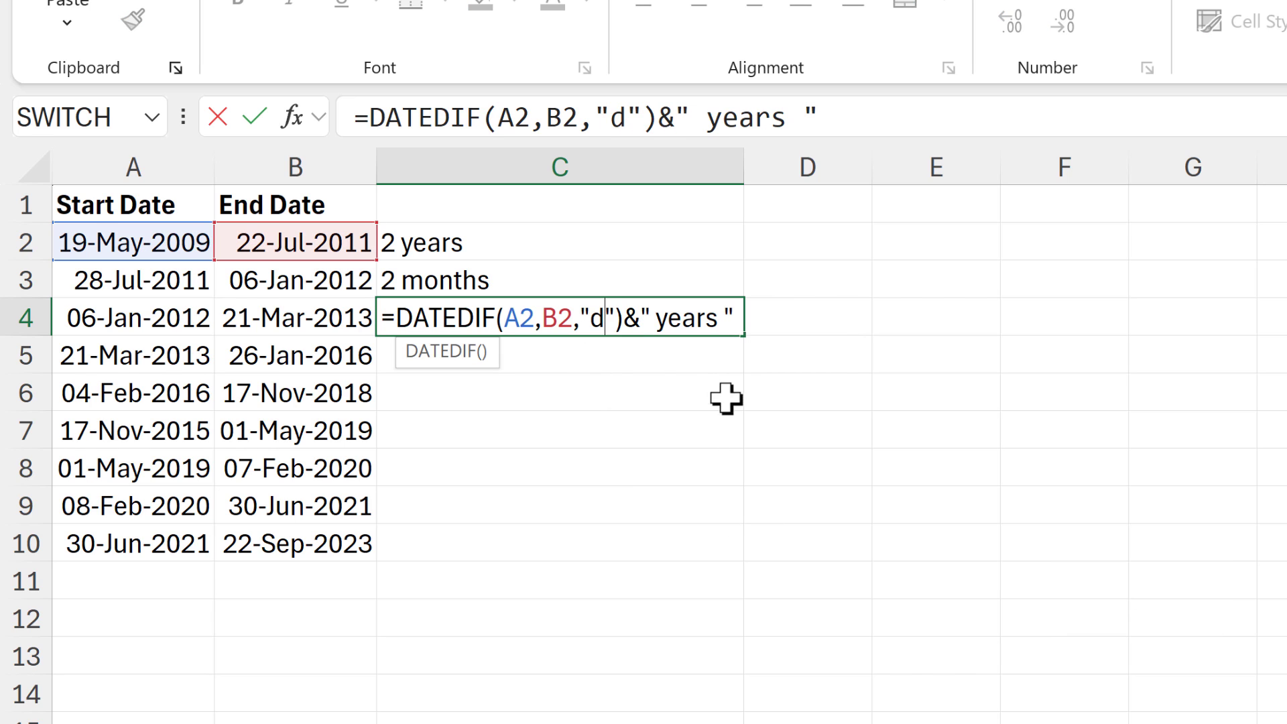
Step: Change the text label in the C4 formula to " days", without a trailing space
{"action": "left_click_drag", "start_coordinate": [658, 320], "coordinate": [704, 328]}
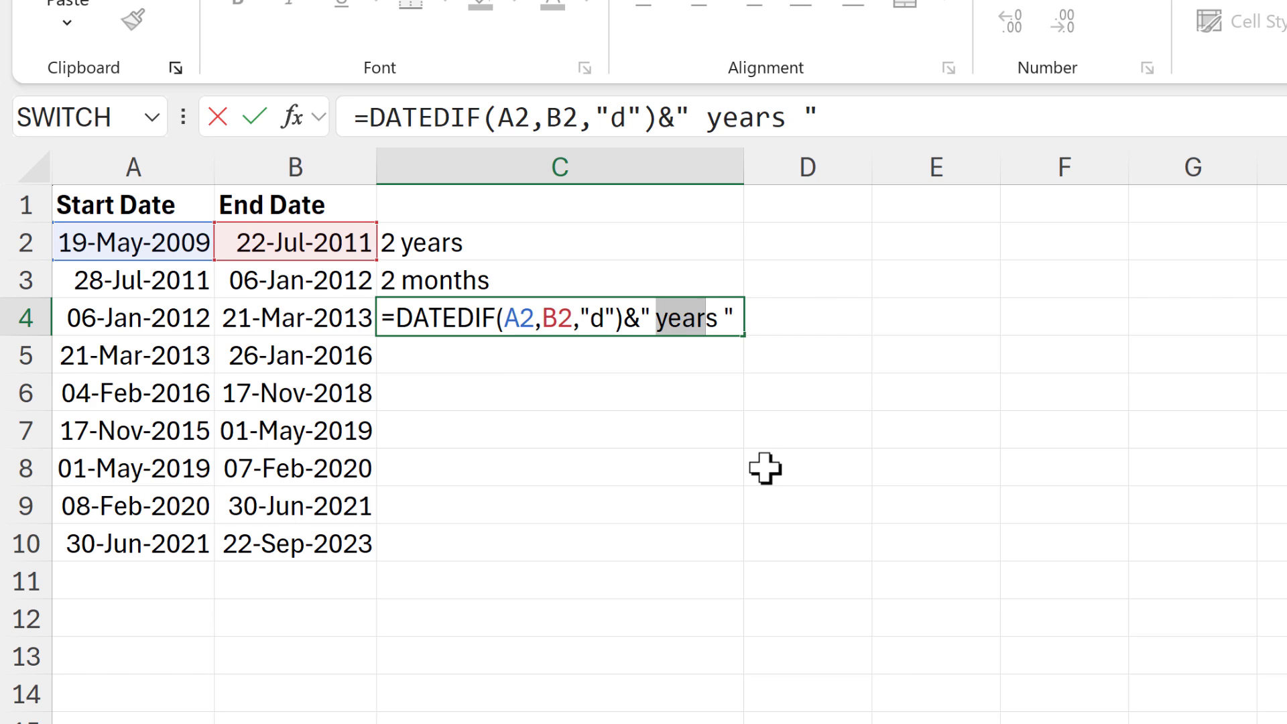
{"action": "type", "text": "day"}
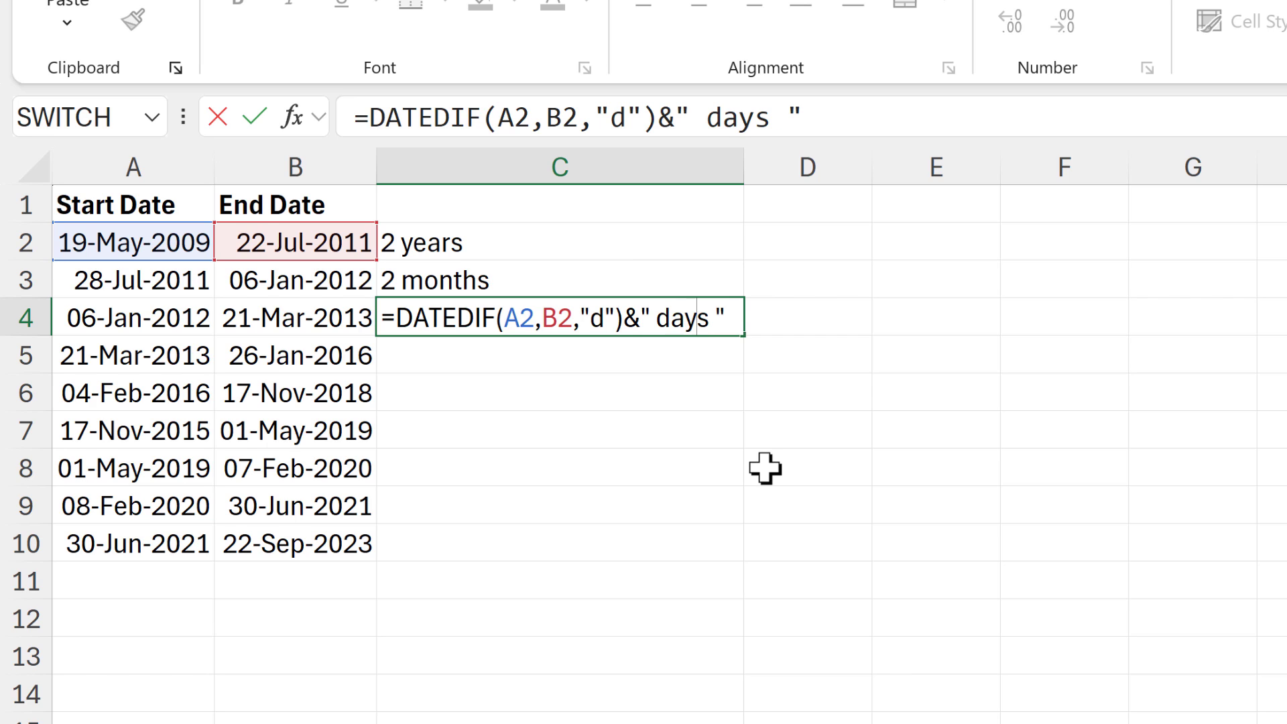
{"action": "left_click", "coordinate": [710, 317]}
{"action": "key", "text": "Delete"}
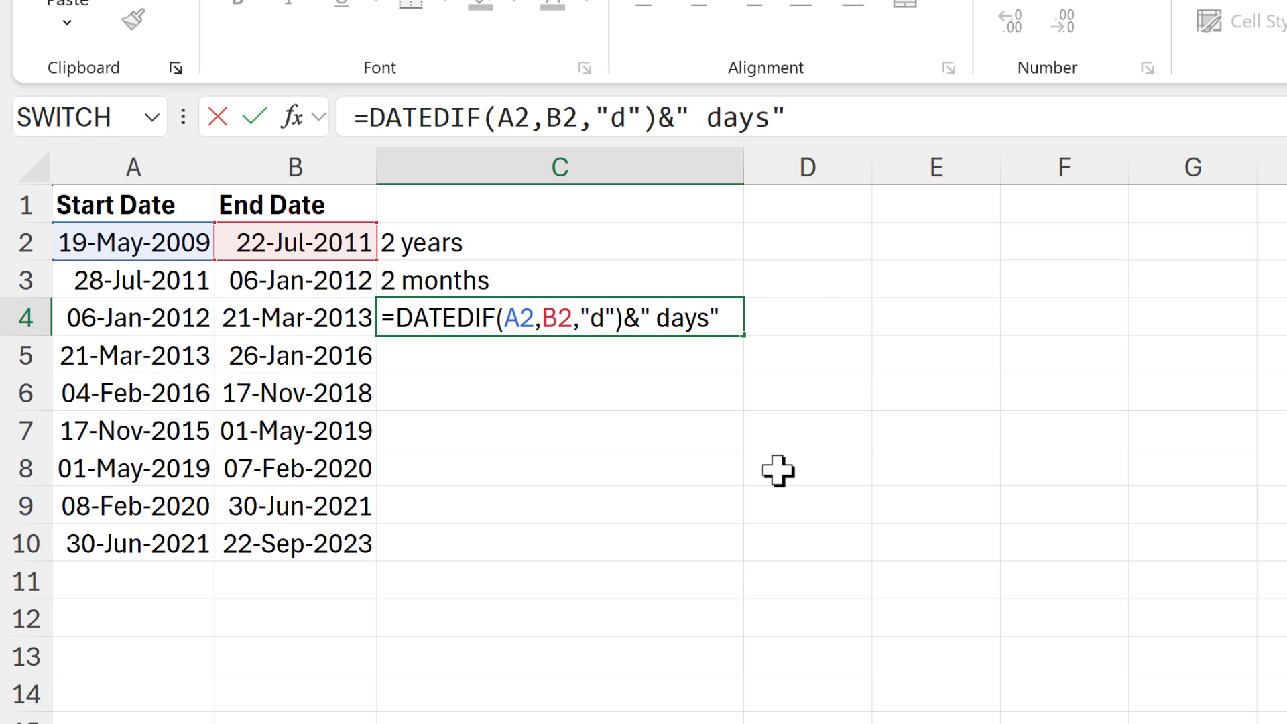
{"action": "key", "text": "Return"}
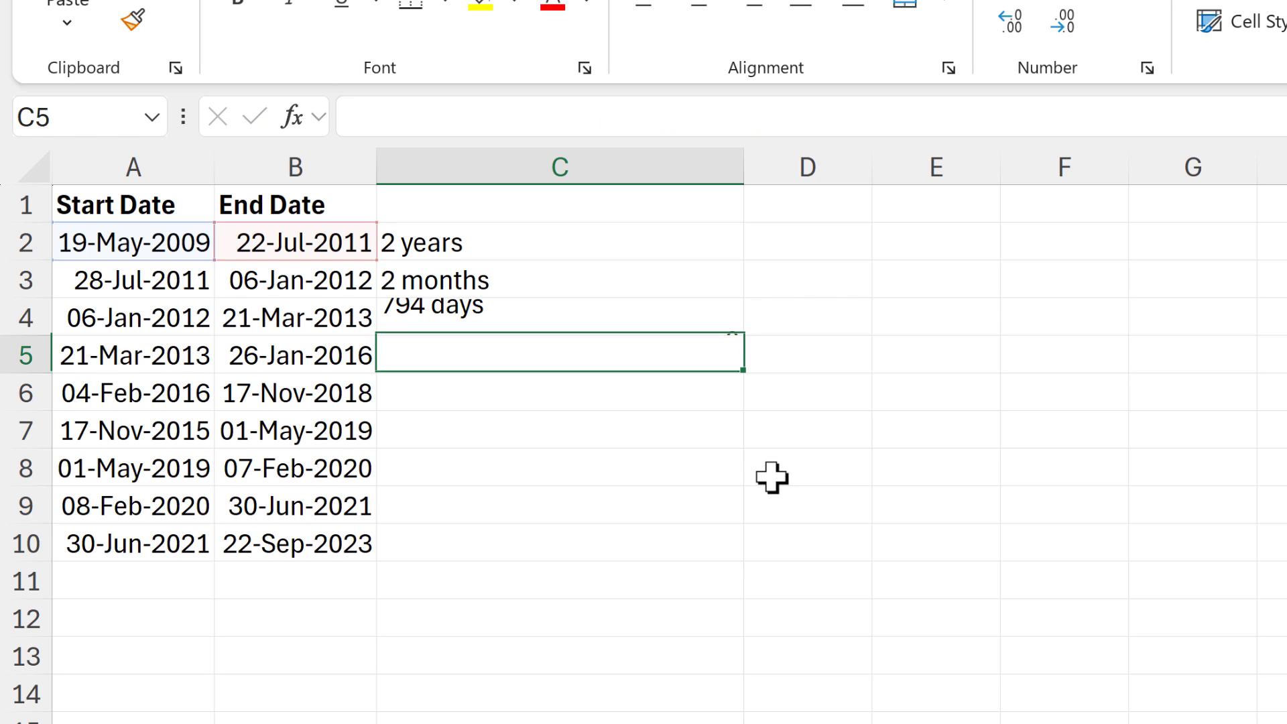
Step: Compare the results in C2 to C4, and change the unit in the C4 formula to "md"
{"action": "left_click", "coordinate": [657, 312]}
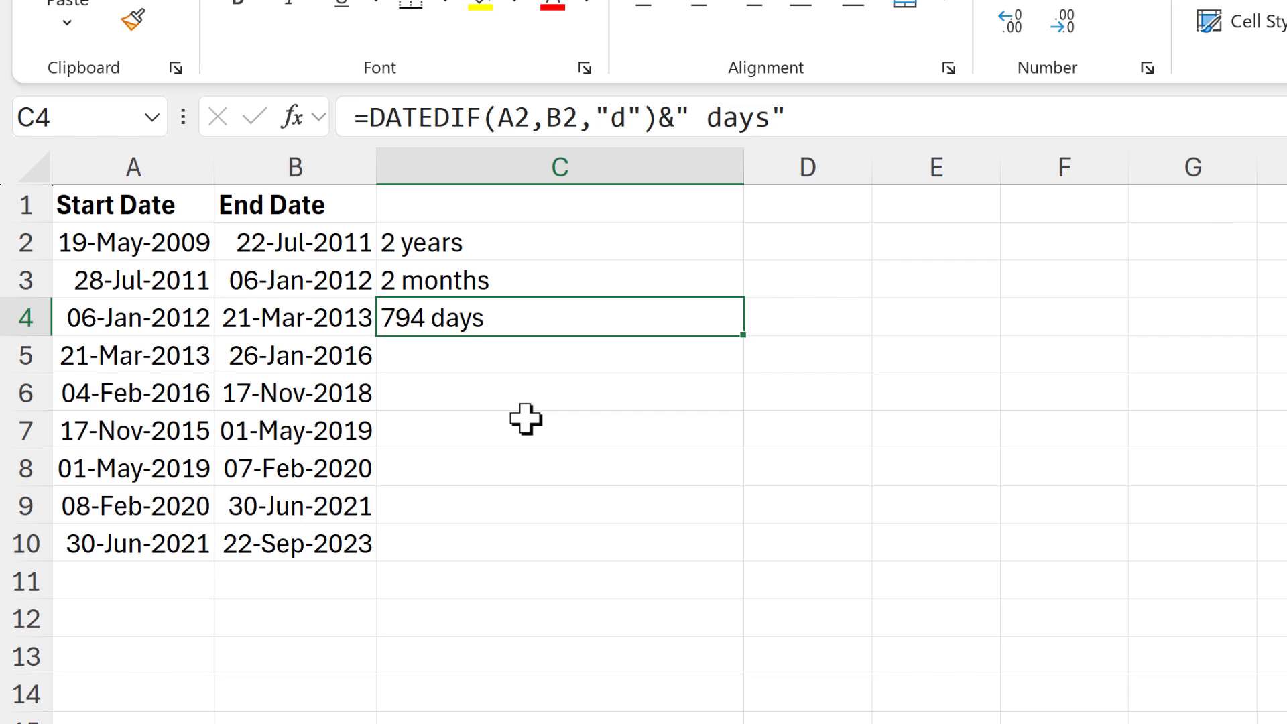
{"action": "left_click", "coordinate": [499, 282]}
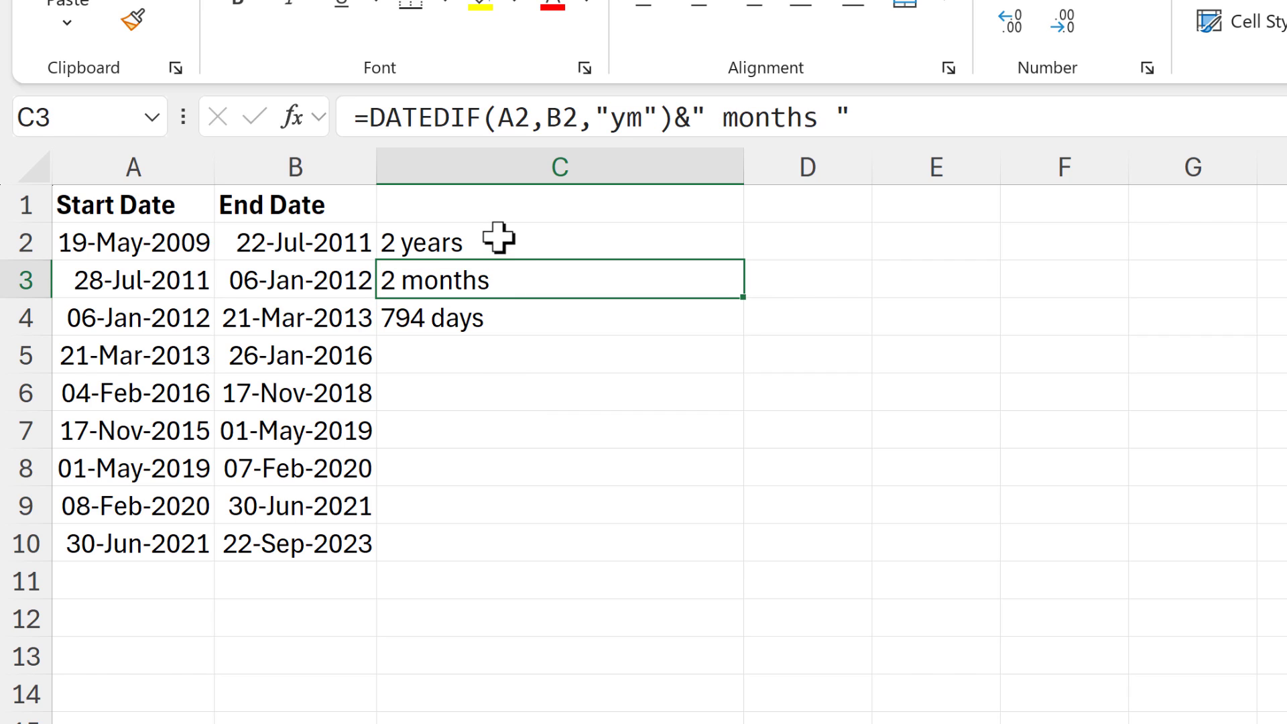
{"action": "left_click", "coordinate": [500, 244]}
{"action": "left_click", "coordinate": [510, 318]}
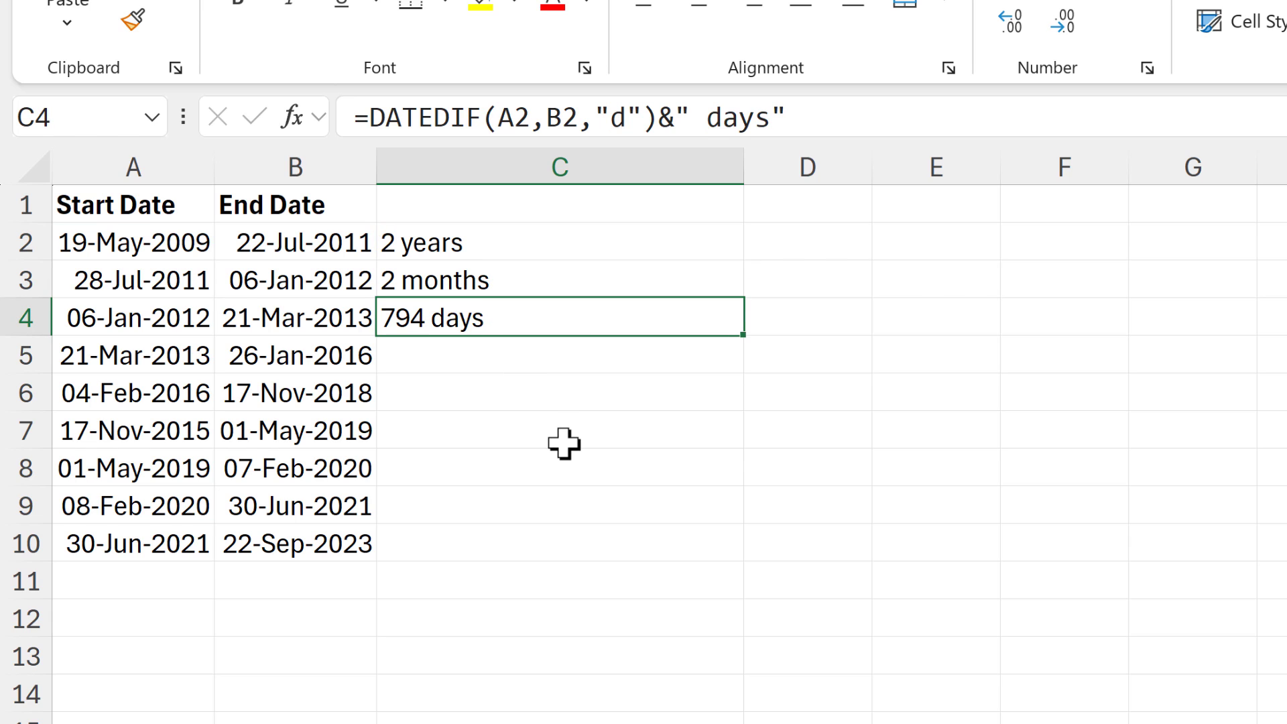
{"action": "double_click", "coordinate": [588, 319]}
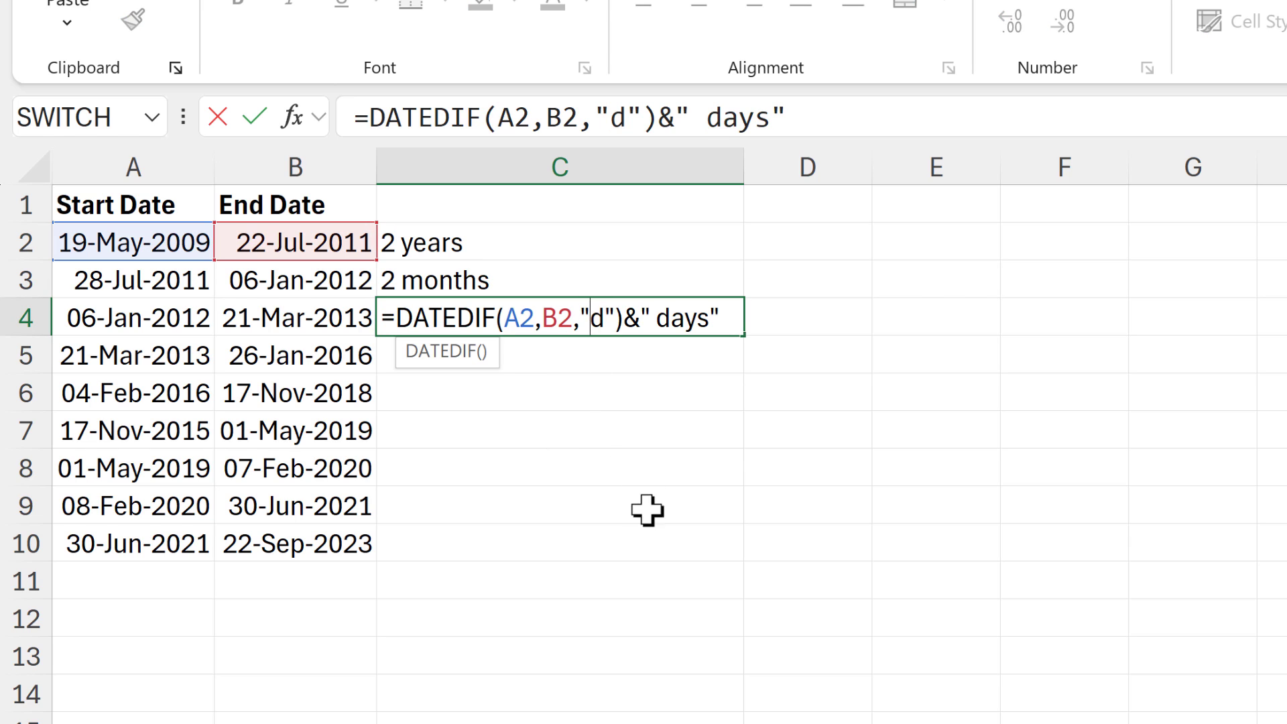
{"action": "type", "text": "m"}
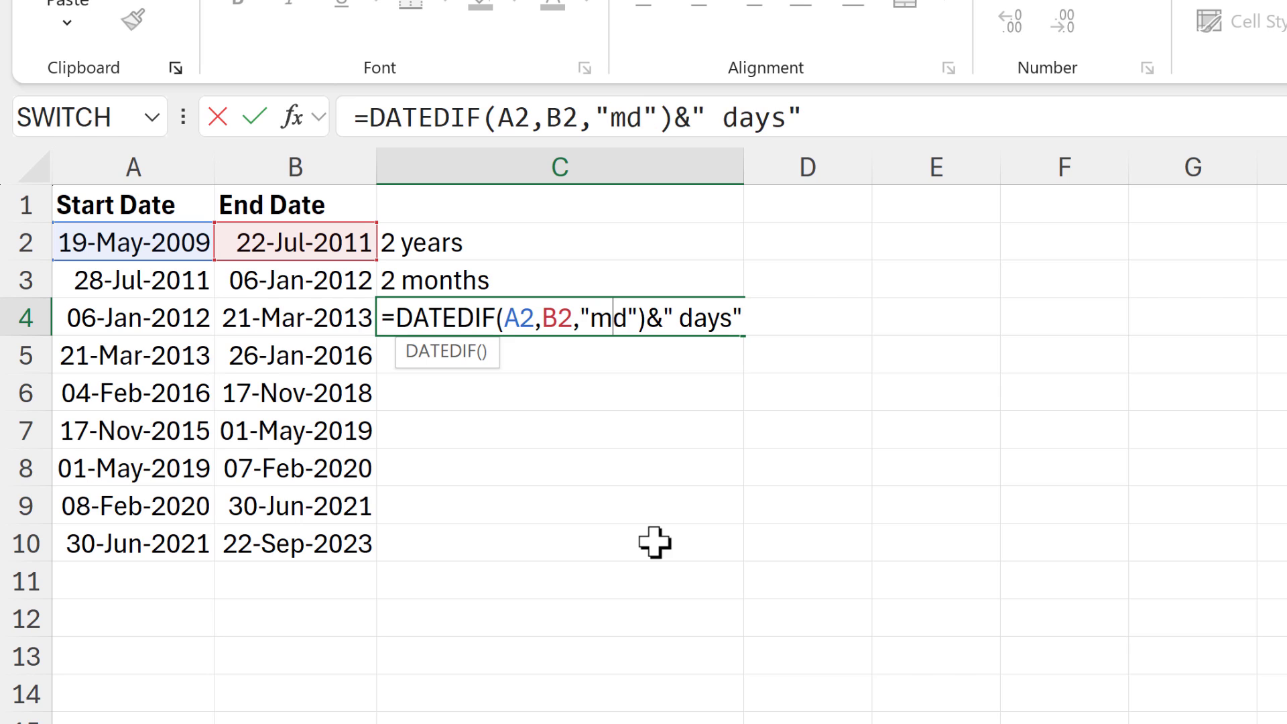
{"action": "key", "text": "Return"}
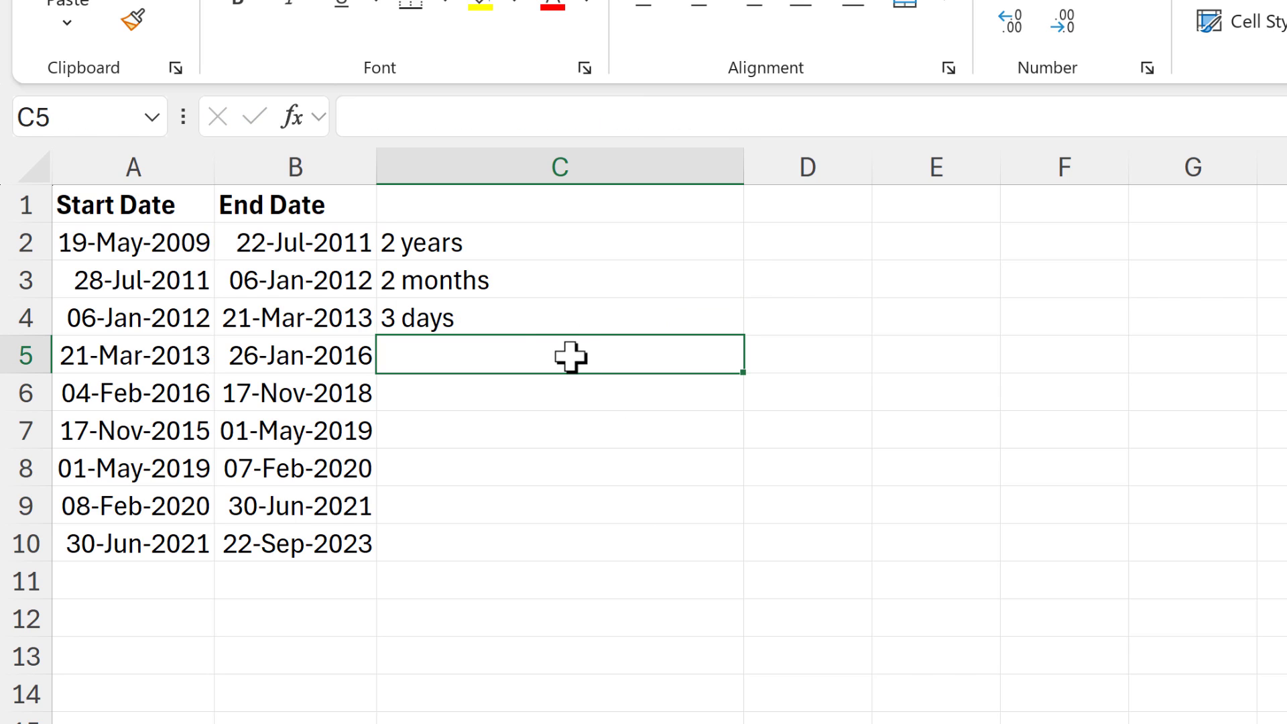
{"action": "left_click", "coordinate": [548, 319]}
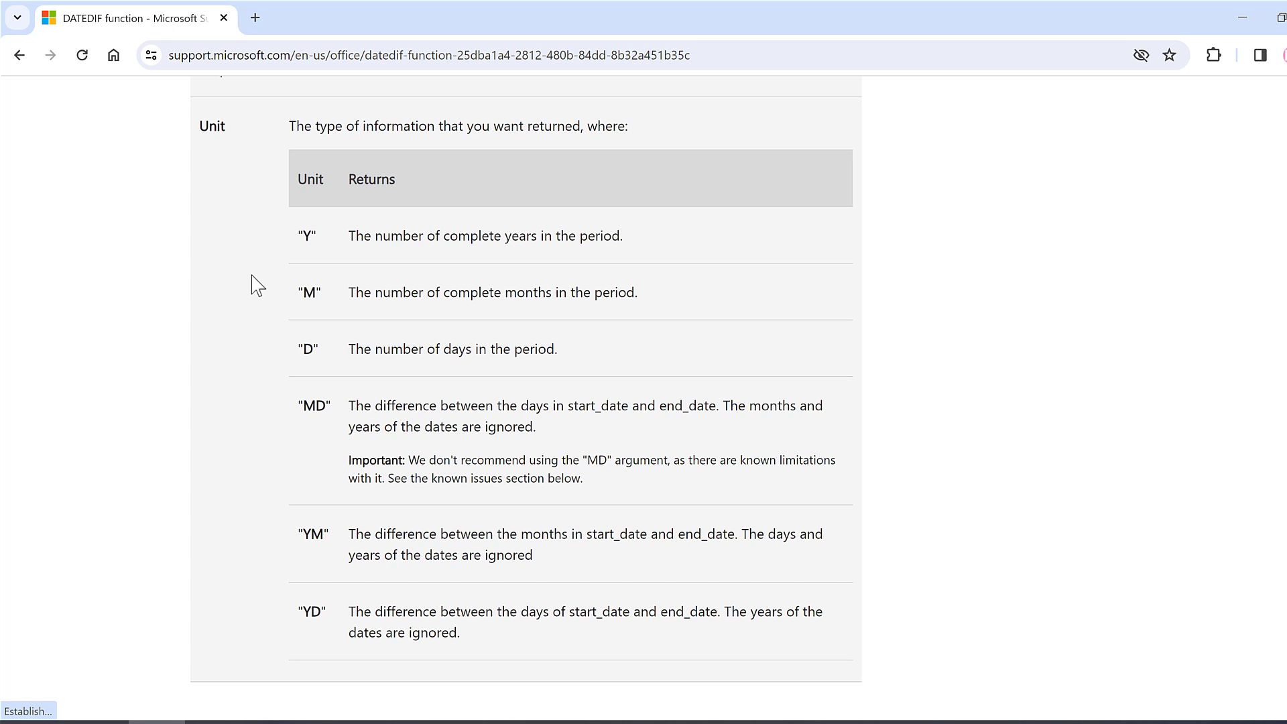
Step: Switch back from the browser to Excel and copy the C3 formula text without its equals sign, leaving C3 unchanged
{"action": "key", "text": "alt+Tab"}
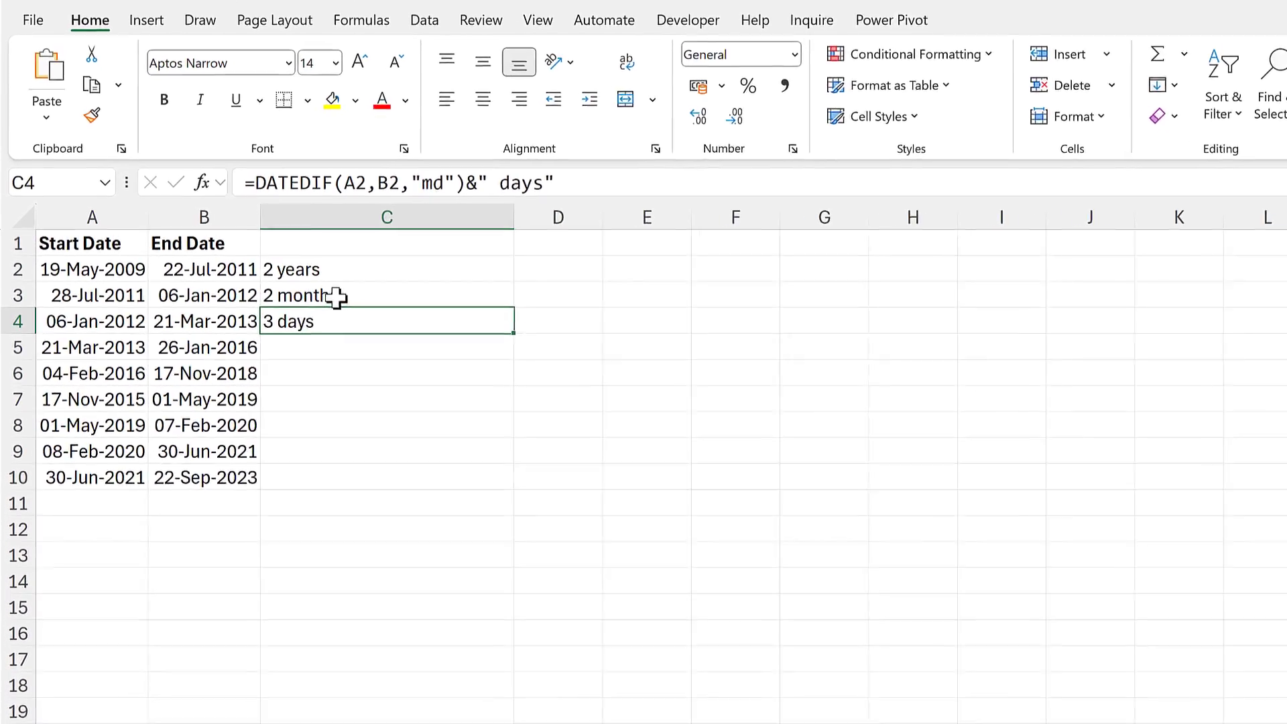
{"action": "left_click", "coordinate": [290, 286]}
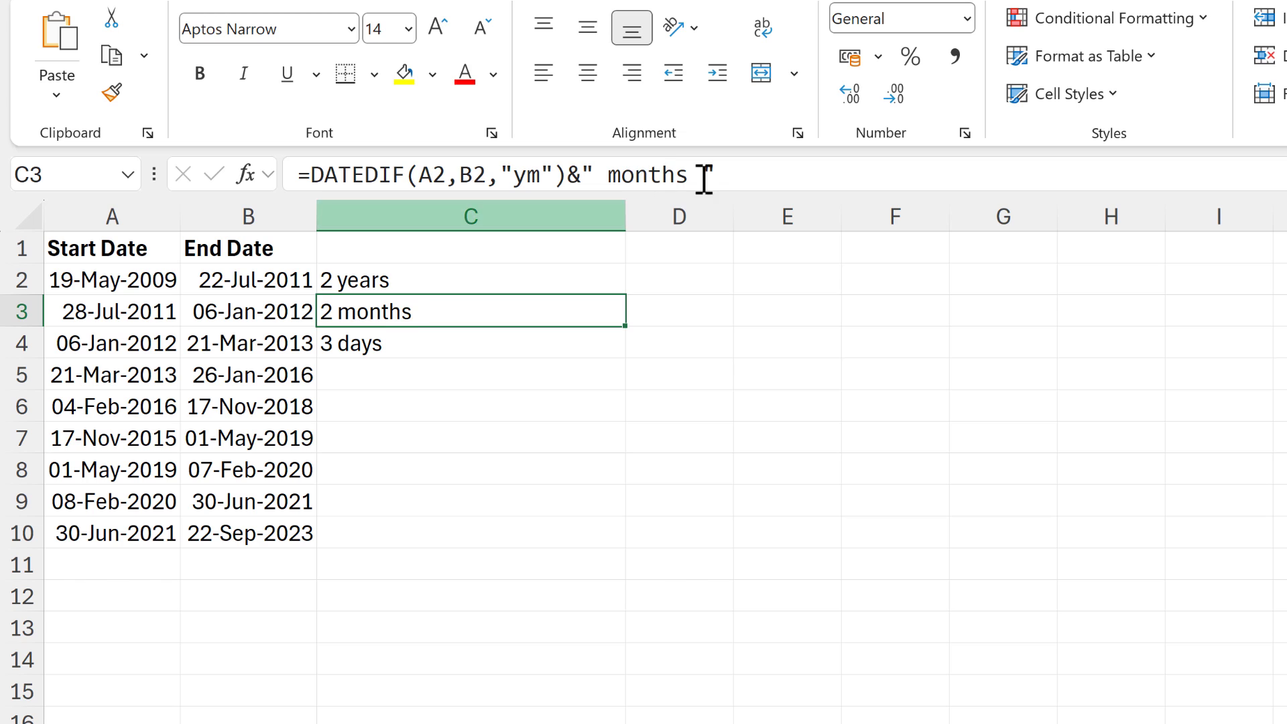
{"action": "left_click_drag", "start_coordinate": [716, 176], "coordinate": [311, 178]}
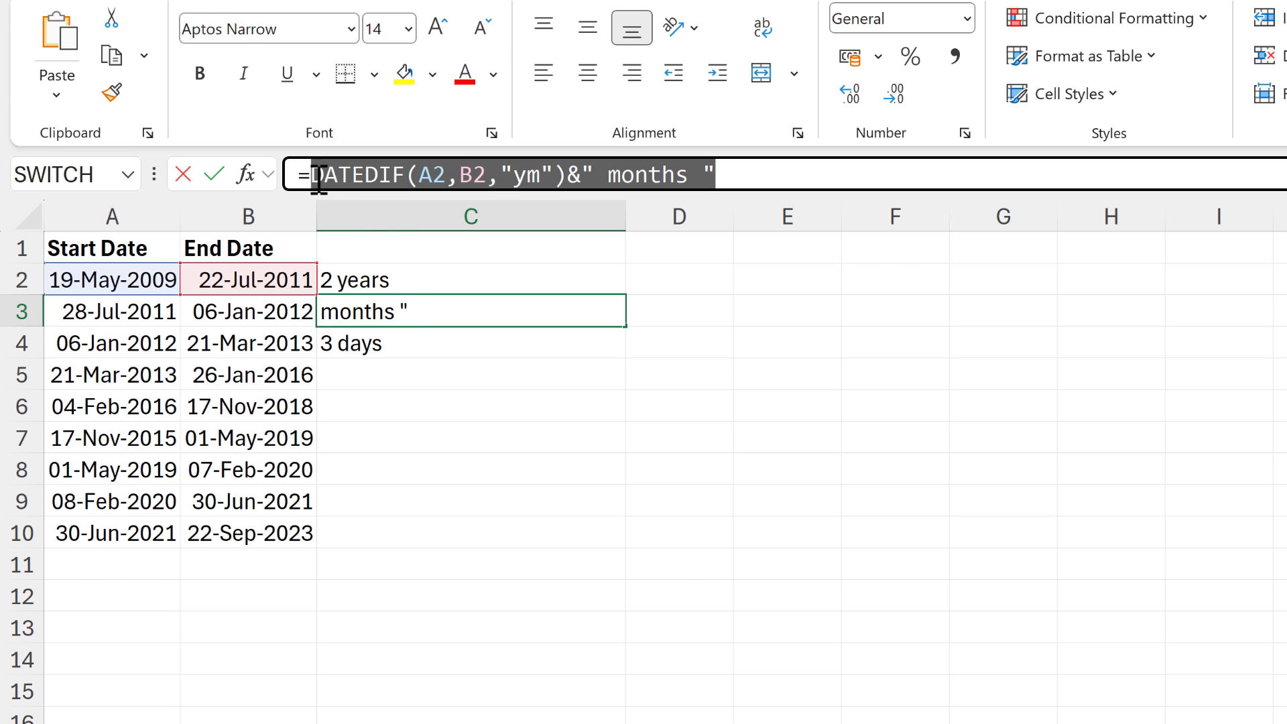
{"action": "key", "text": "ctrl+c"}
{"action": "key", "text": "Escape"}
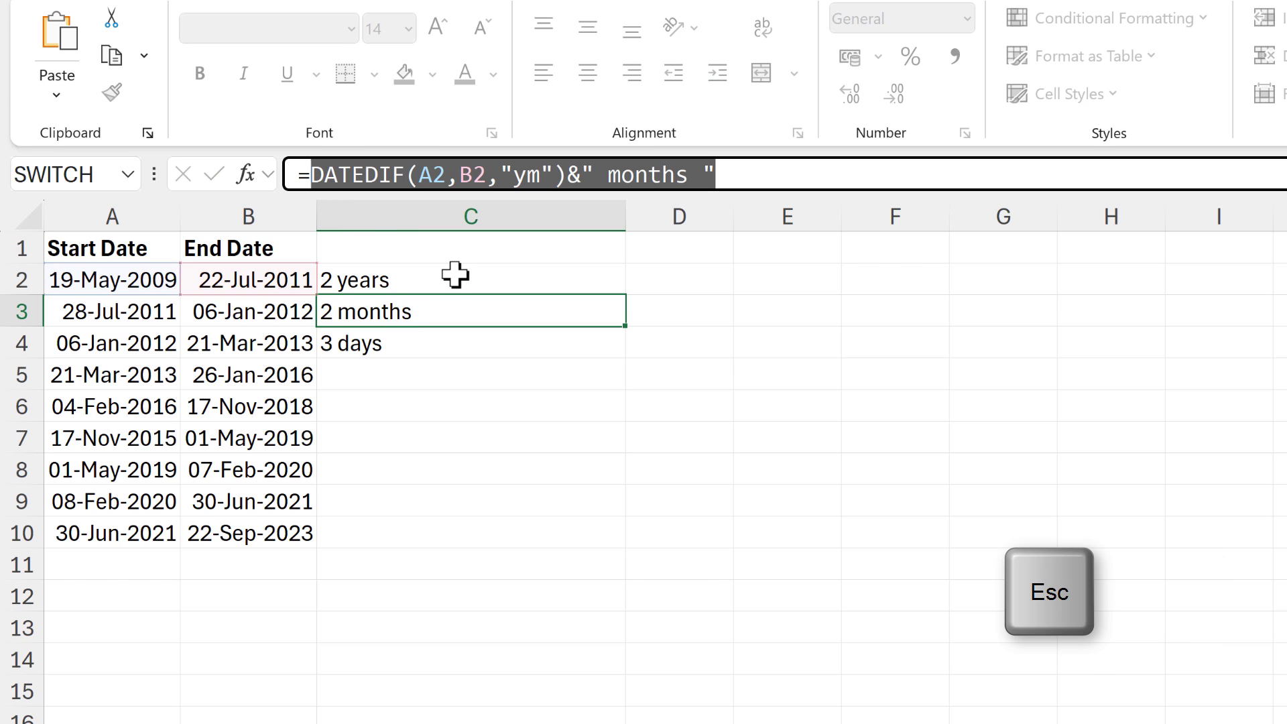
Step: Append & and the copied "ym" months expression to the end of the C2 formula
{"action": "left_click", "coordinate": [447, 278]}
{"action": "left_click", "coordinate": [772, 171]}
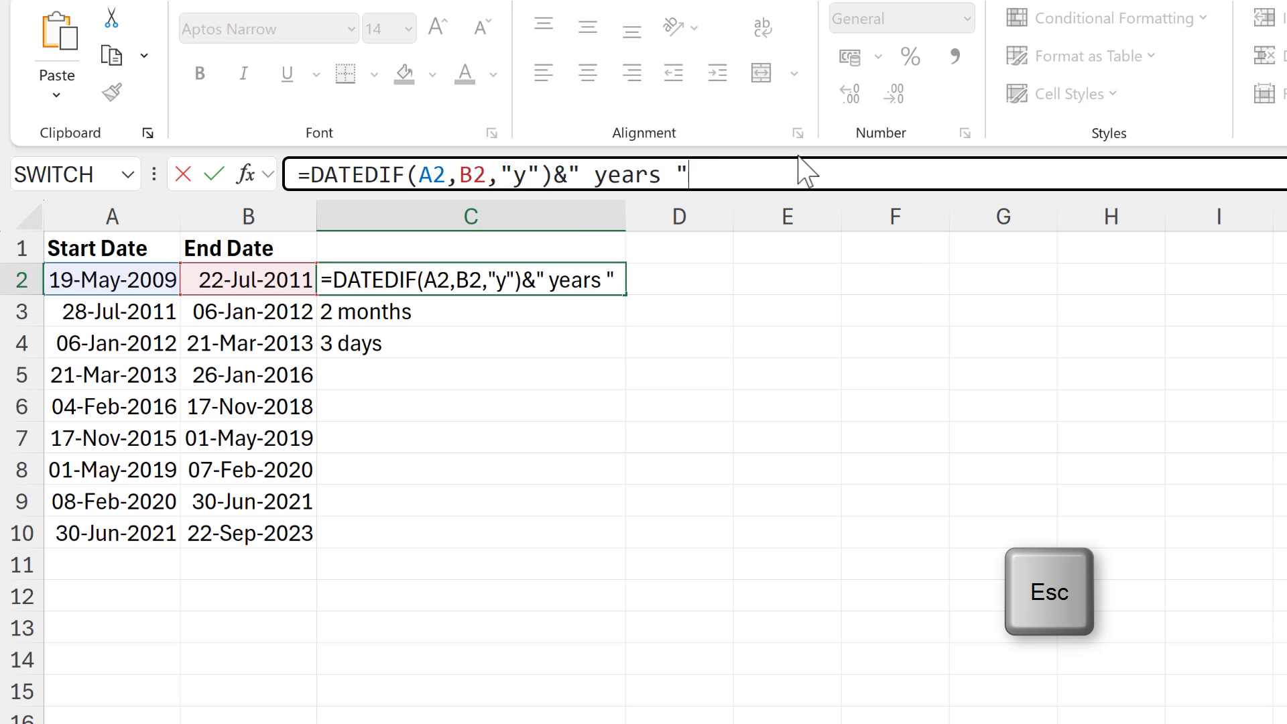
{"action": "type", "text": "&"}
{"action": "key", "text": "ctrl+v"}
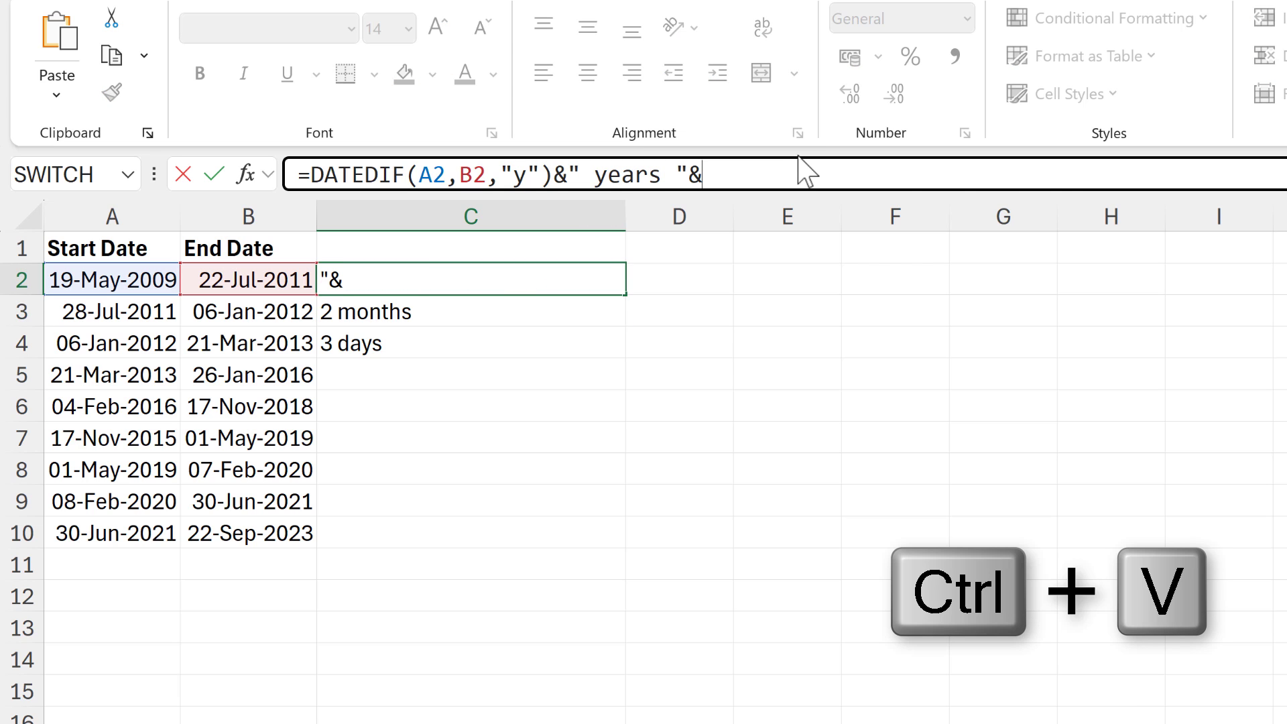
{"action": "key", "text": "Return"}
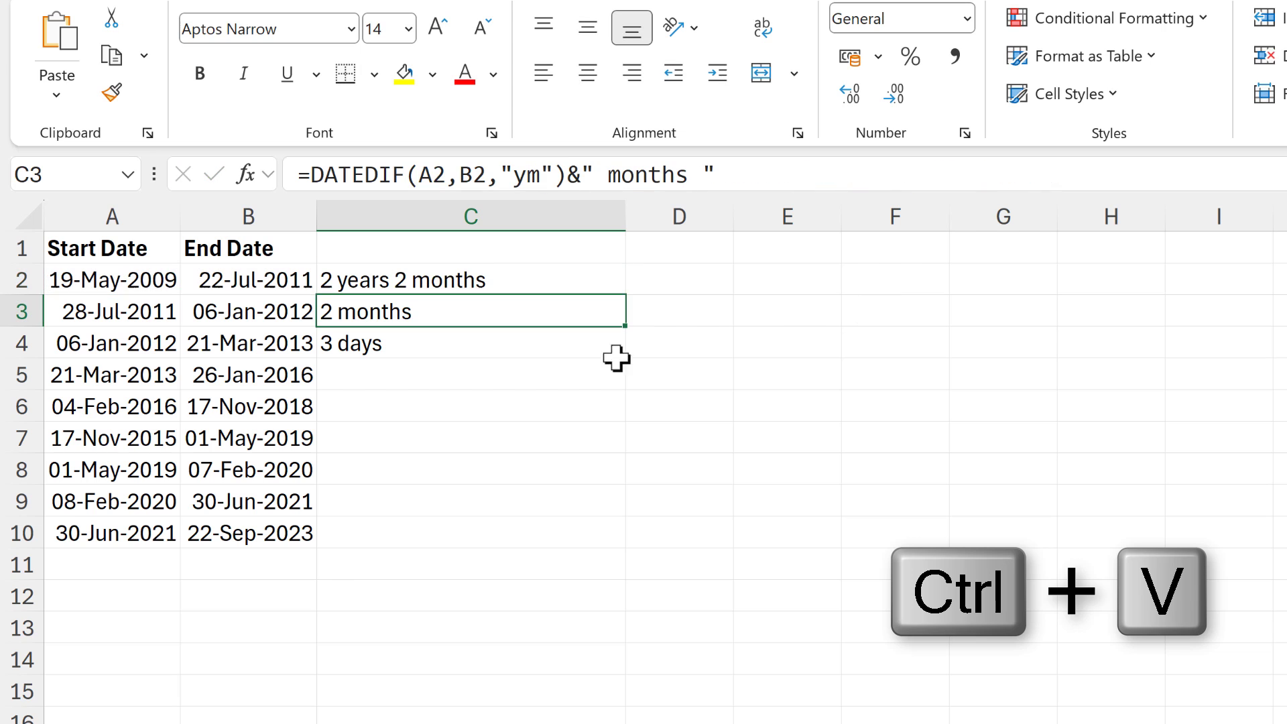
Step: Copy the C4 formula text without its equals sign, leaving C4 unchanged
{"action": "left_click", "coordinate": [514, 347]}
{"action": "left_click", "coordinate": [693, 177]}
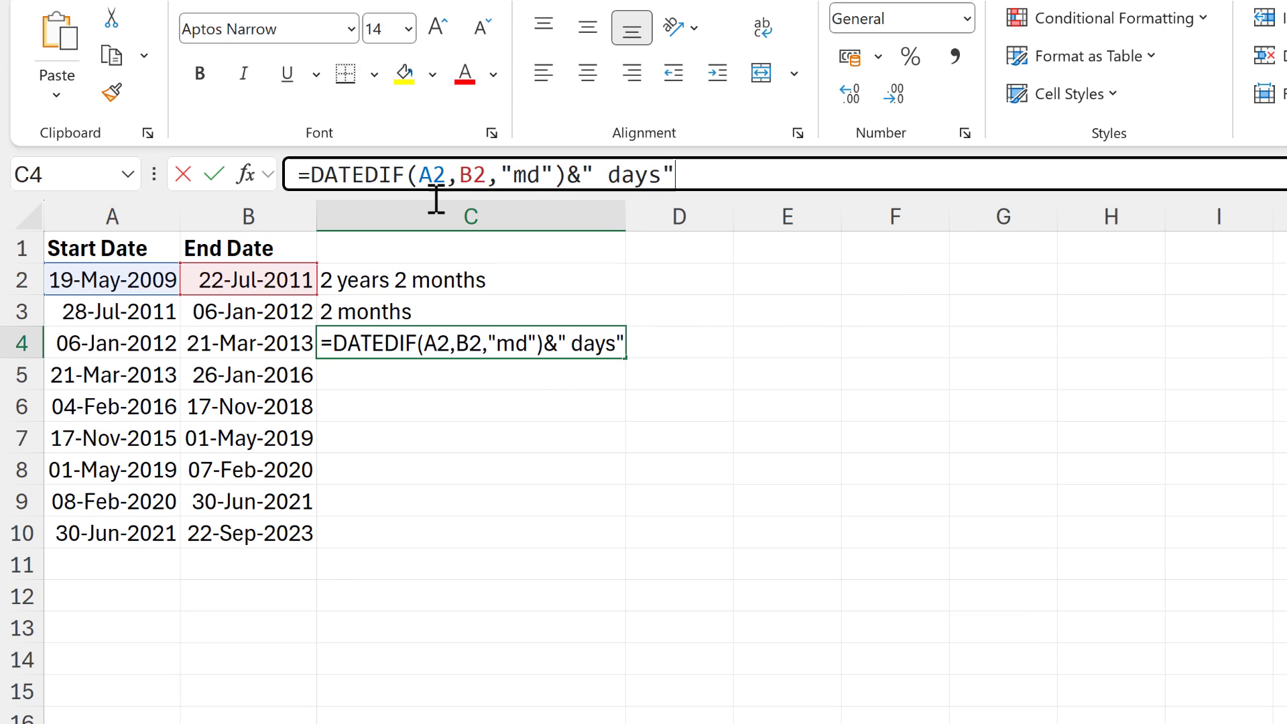
{"action": "left_click_drag", "start_coordinate": [676, 176], "coordinate": [309, 176]}
{"action": "key", "text": "ctrl+c"}
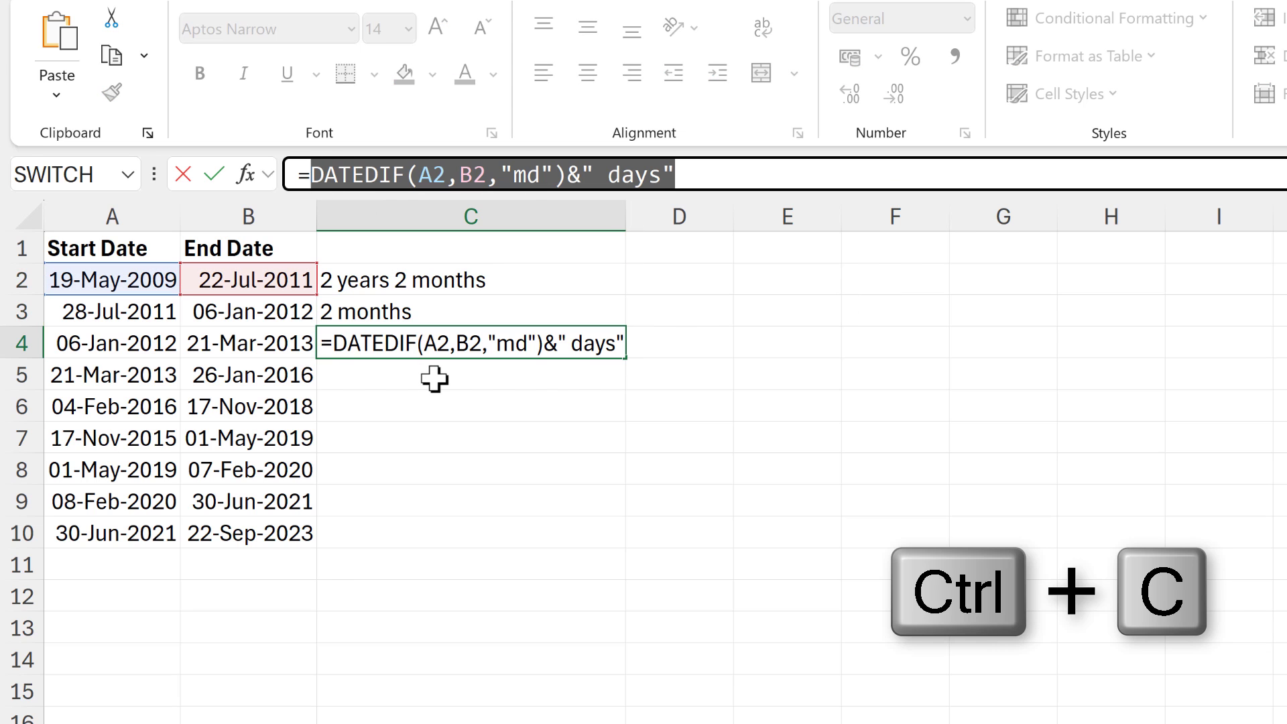
{"action": "key", "text": "Escape"}
Step: Append & and the copied "md" days expression to the end of the C2 formula
{"action": "left_click", "coordinate": [465, 275]}
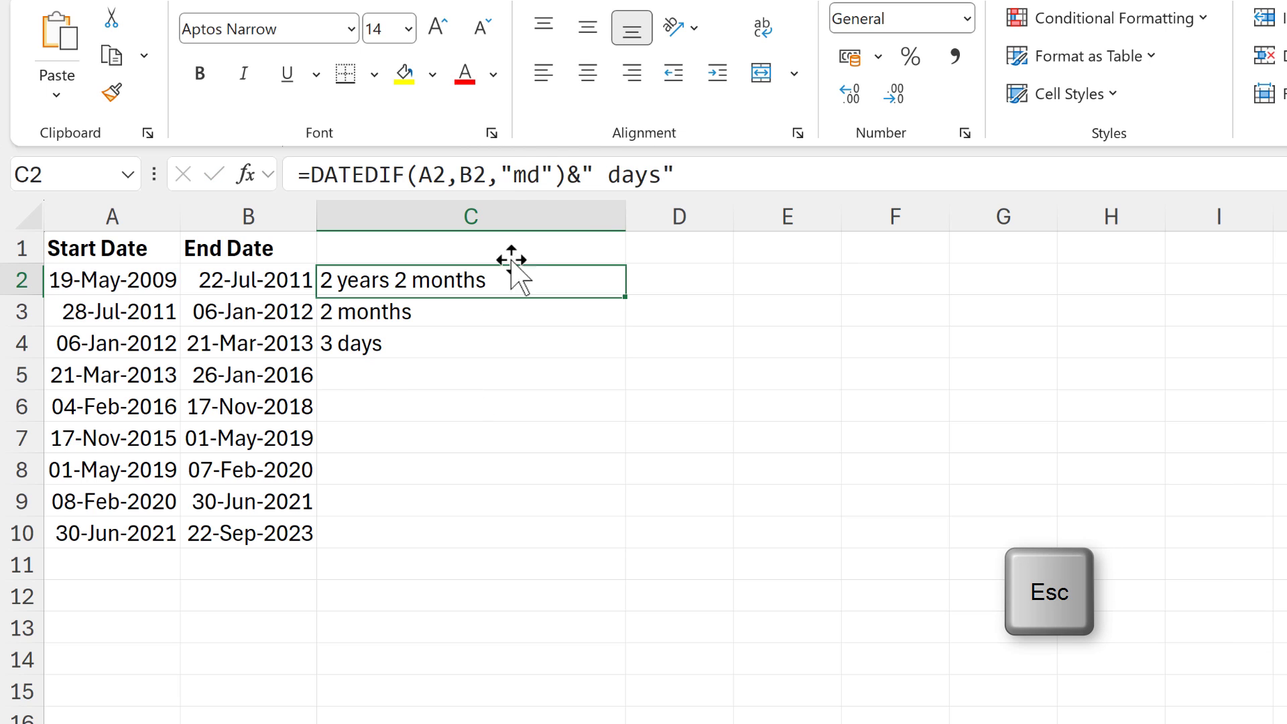
{"action": "left_click", "coordinate": [1221, 177]}
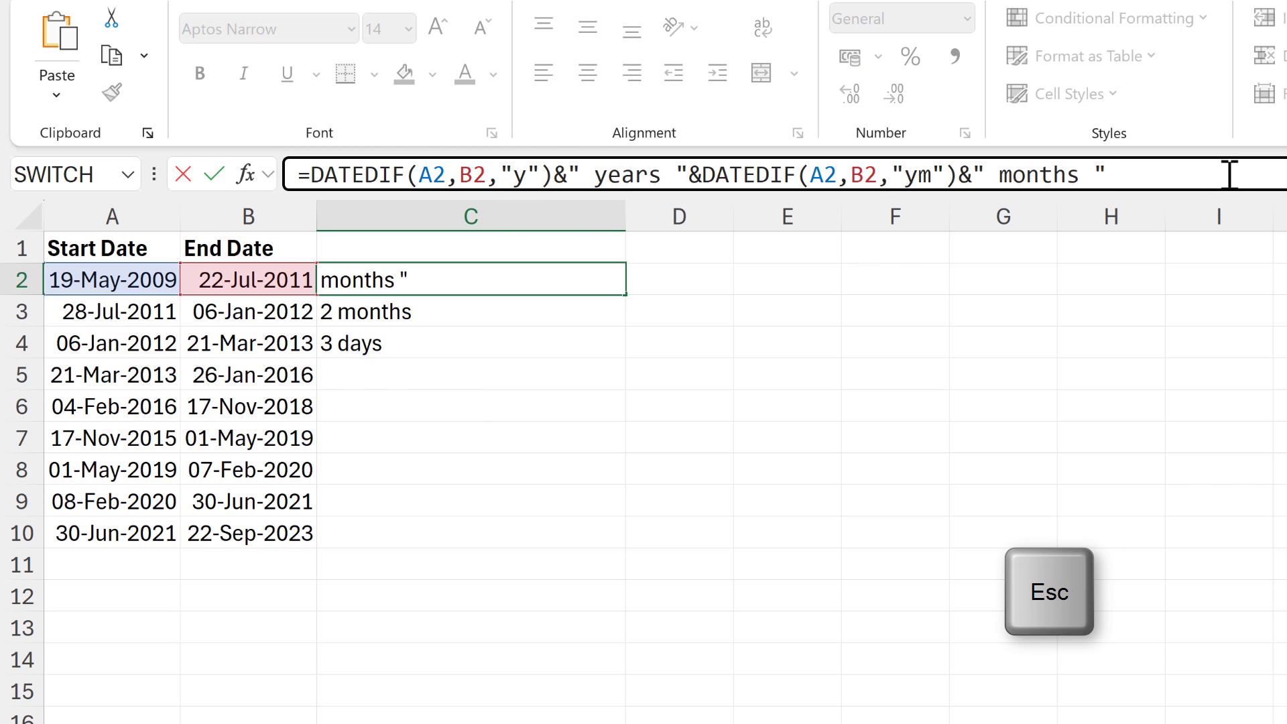
{"action": "type", "text": "&"}
{"action": "key", "text": "ctrl+v"}
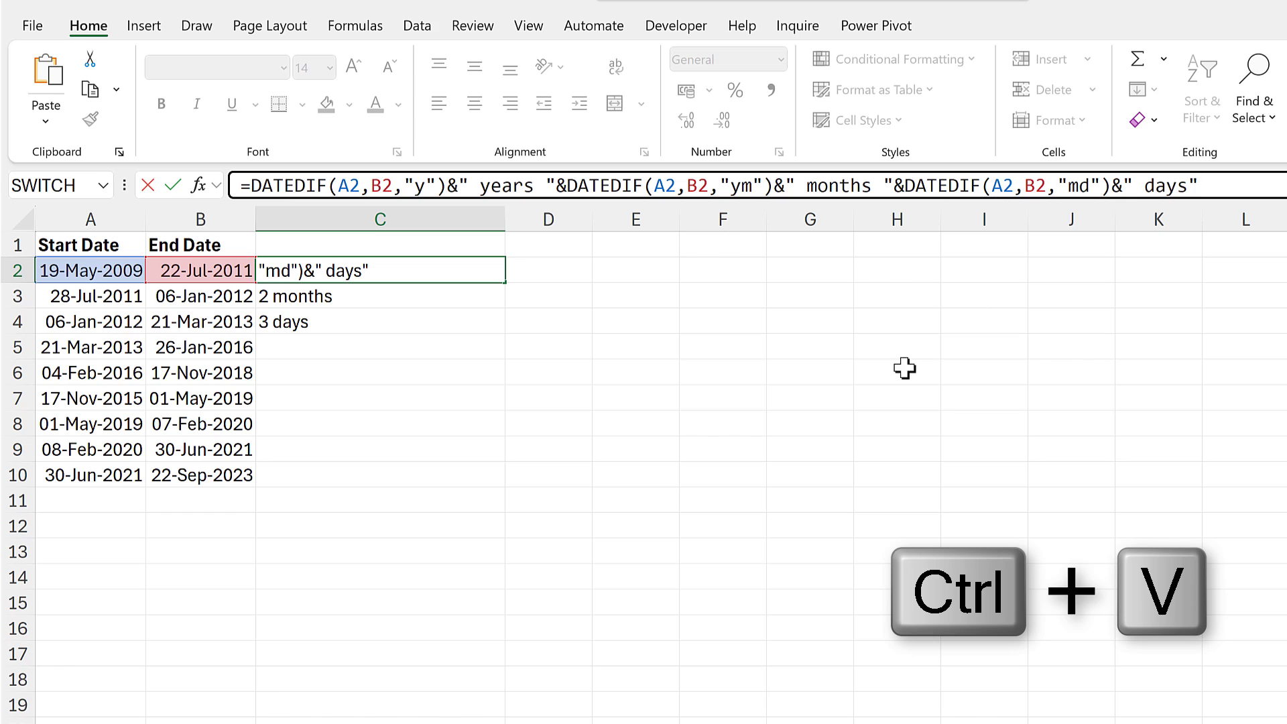
{"action": "key", "text": "Return"}
Step: Clear the helper formulas in C3:C4 and fill the combined C2 formula down to C10
{"action": "left_click_drag", "start_coordinate": [339, 292], "coordinate": [332, 322]}
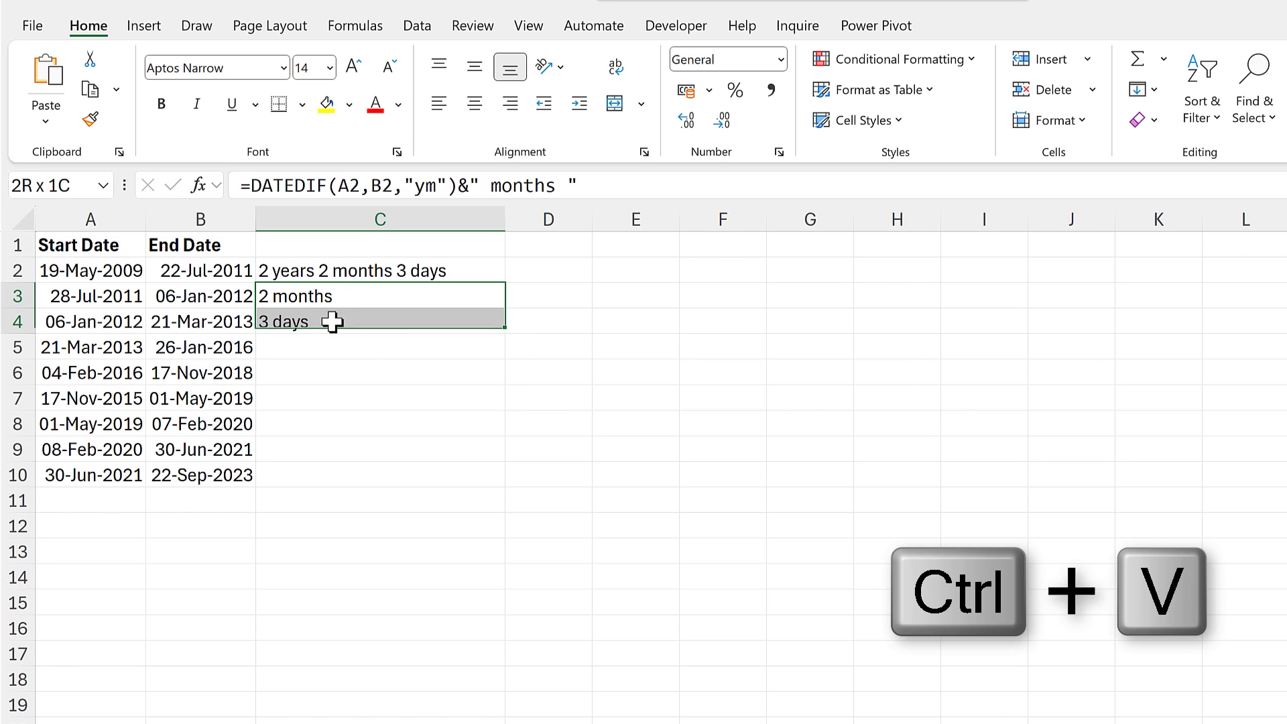
{"action": "key", "text": "Delete"}
{"action": "left_click", "coordinate": [436, 275]}
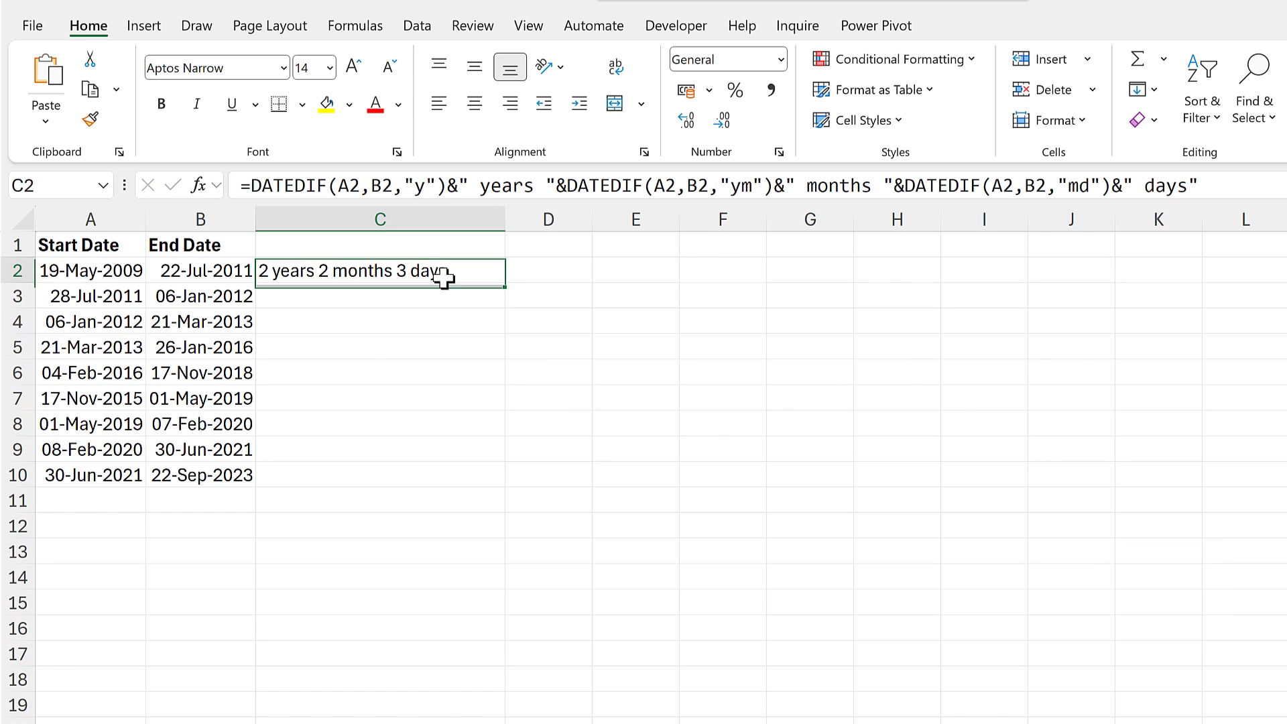
{"action": "double_click", "coordinate": [508, 284]}
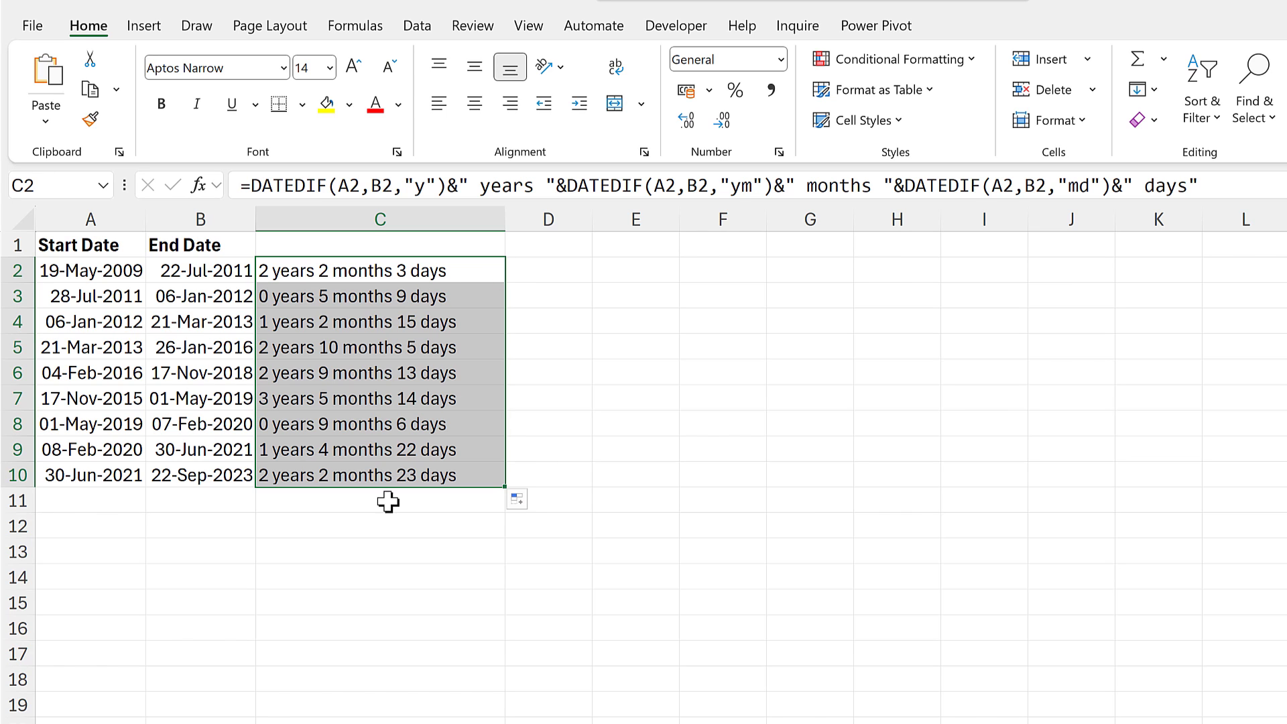
Step: Enlarge the formula bar to two lines and open the C2 formula in it
{"action": "left_click", "coordinate": [377, 273]}
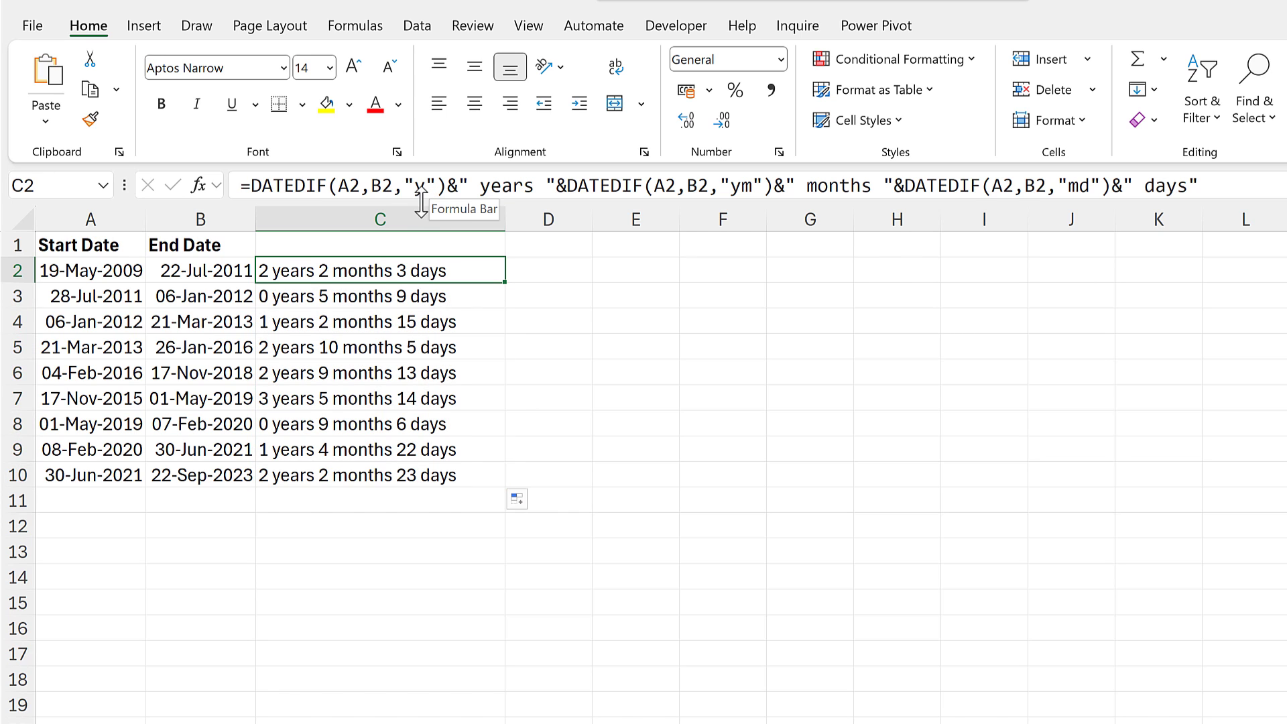
{"action": "left_click_drag", "start_coordinate": [421, 202], "coordinate": [418, 224]}
{"action": "left_click", "coordinate": [400, 193]}
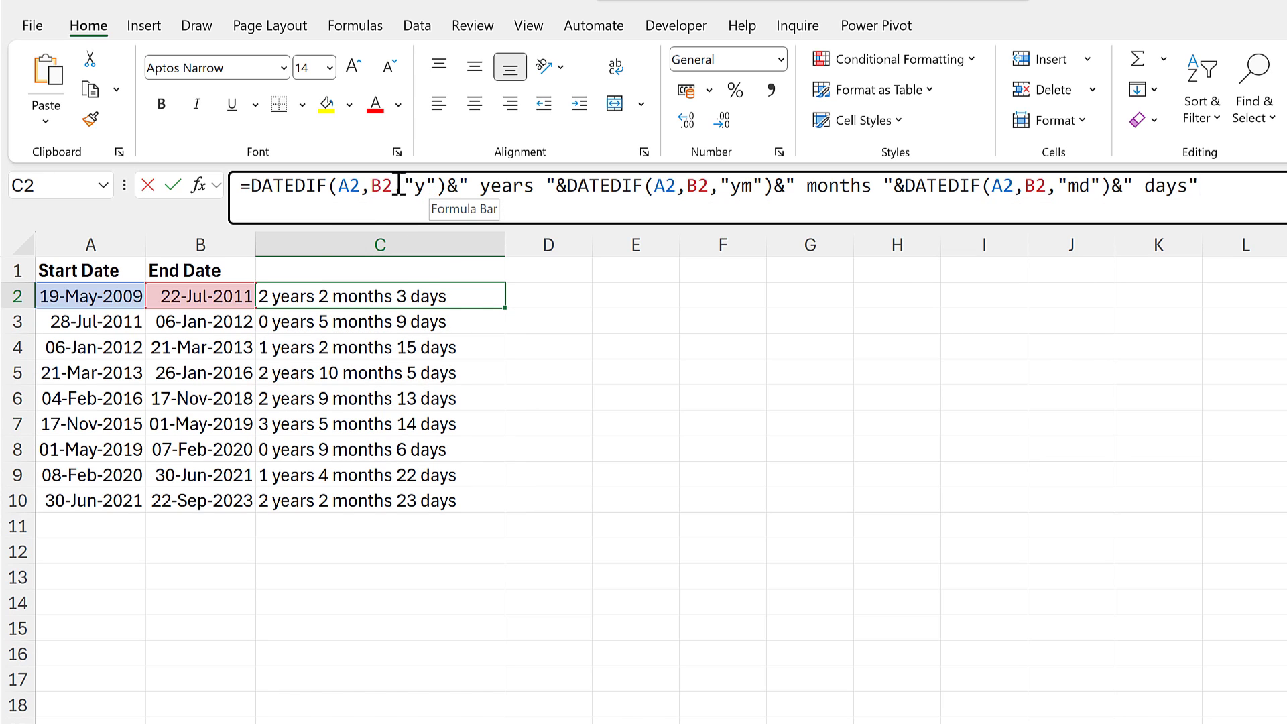
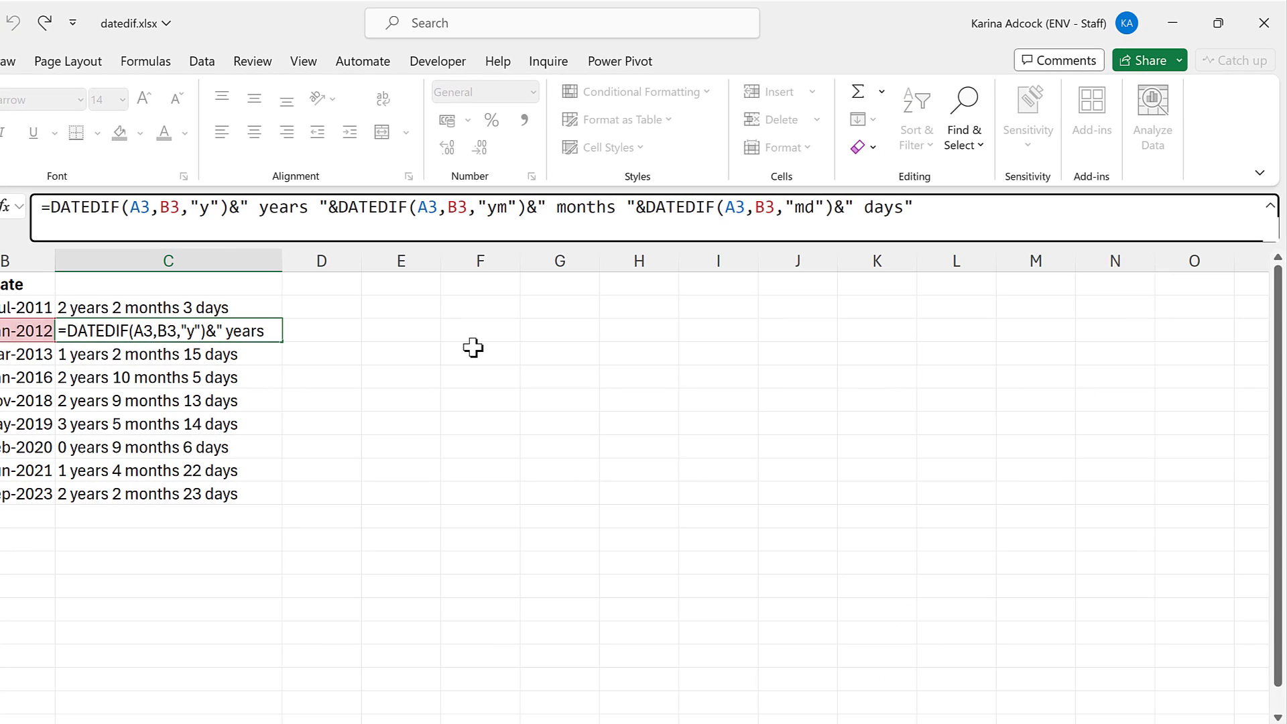
Step: Wrap the whole DATEDIF expression in C3 in a LET function, including its closing parenthesis
{"action": "type", "text": "LET("}
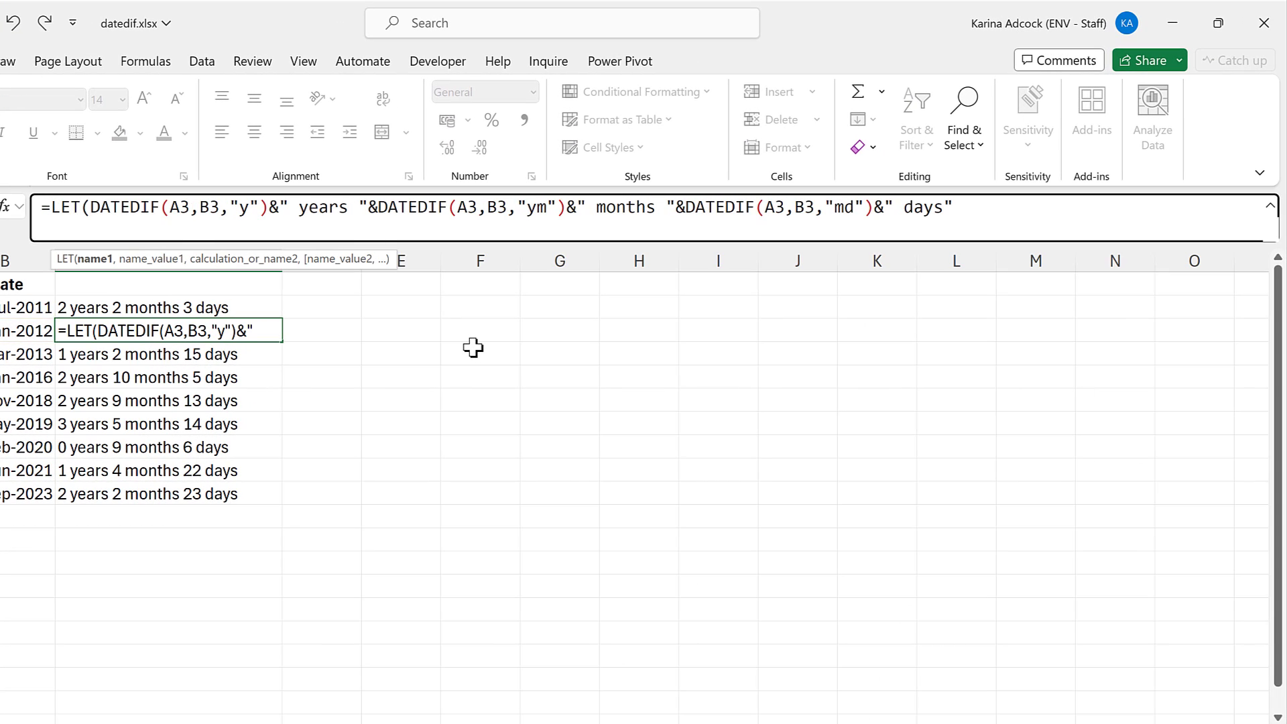
{"action": "left_click", "coordinate": [960, 209]}
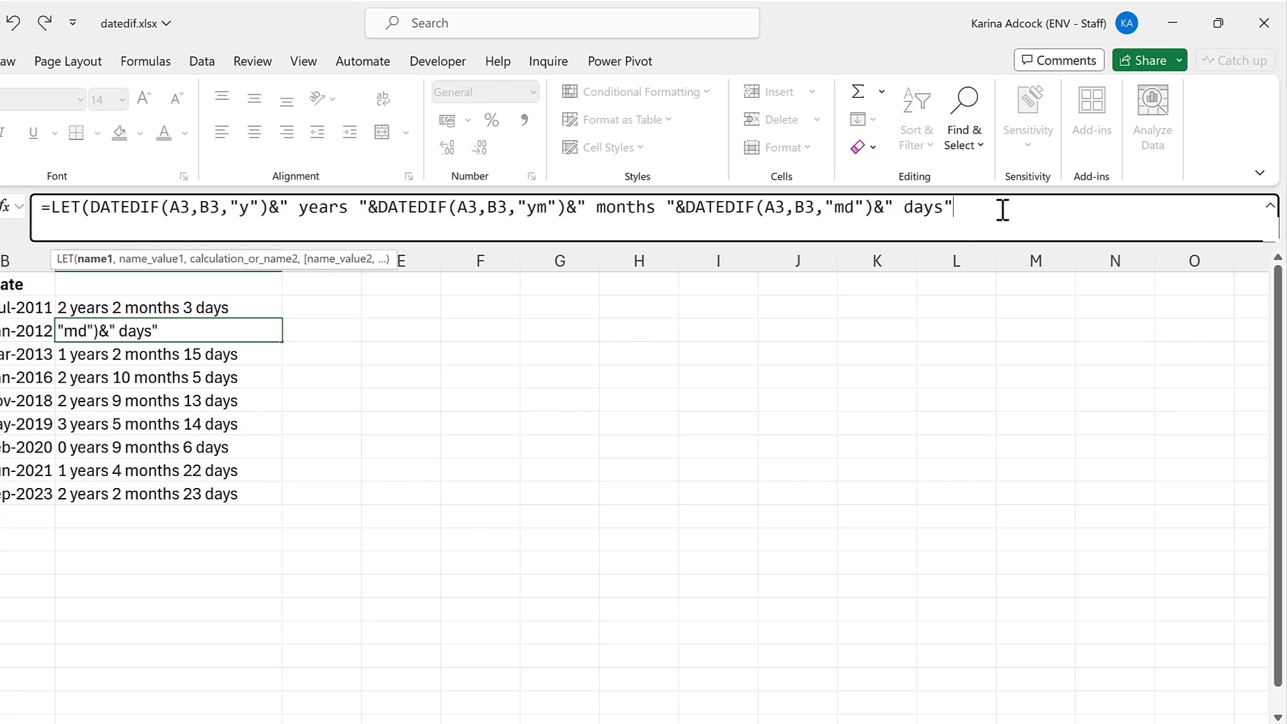
{"action": "type", "text": ")"}
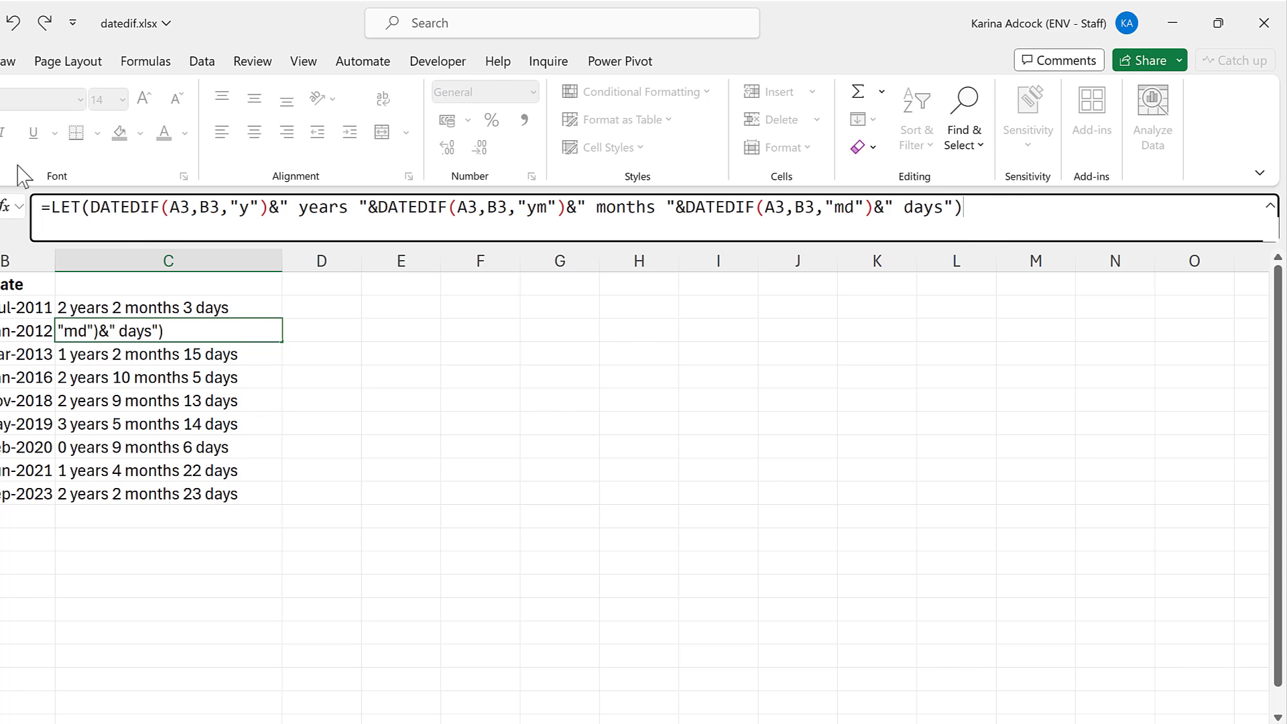
Step: Define startdate as A3 and enddate as B3 at the beginning of the LET function in C3
{"action": "left_click", "coordinate": [89, 207]}
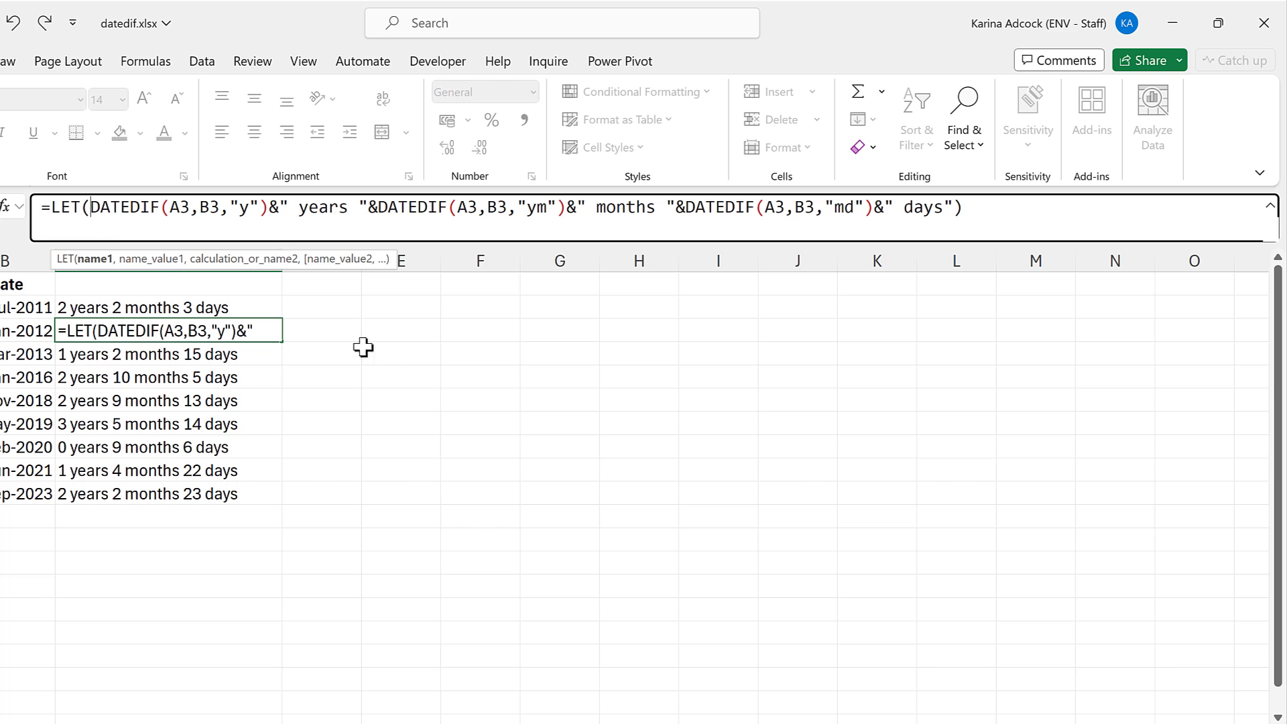
{"action": "type", "text": "startdate"}
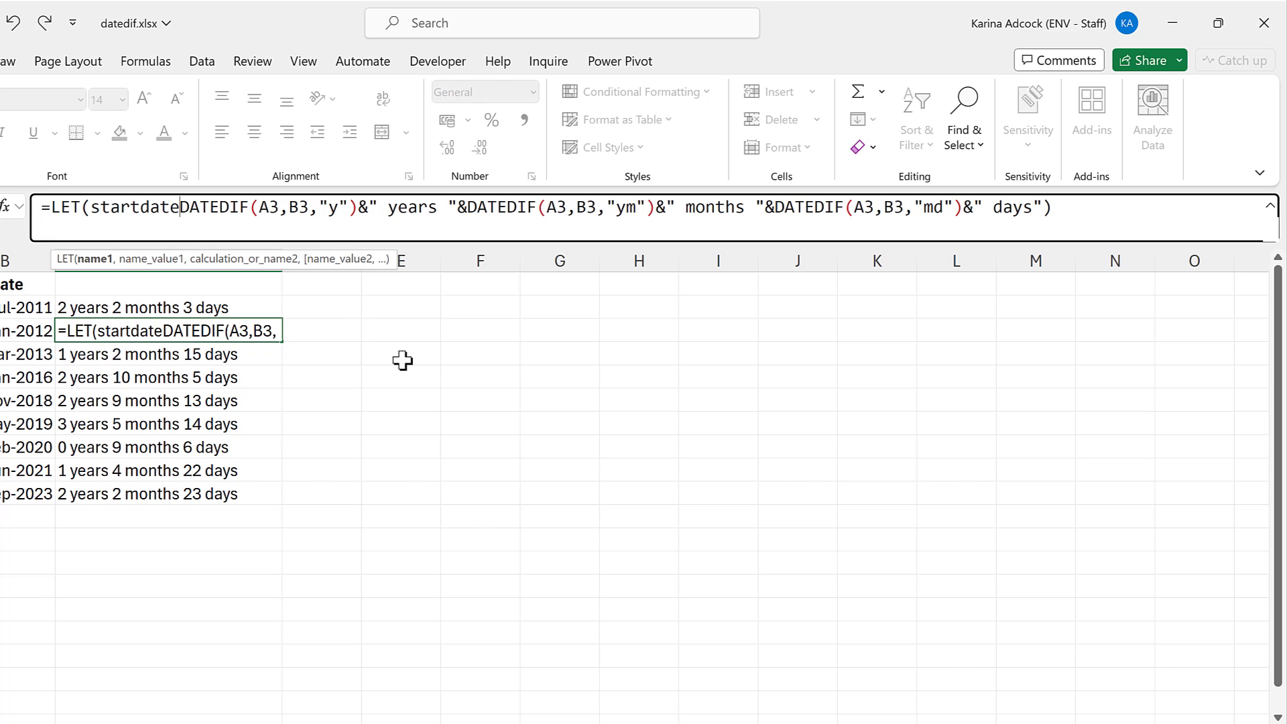
{"action": "type", "text": ","}
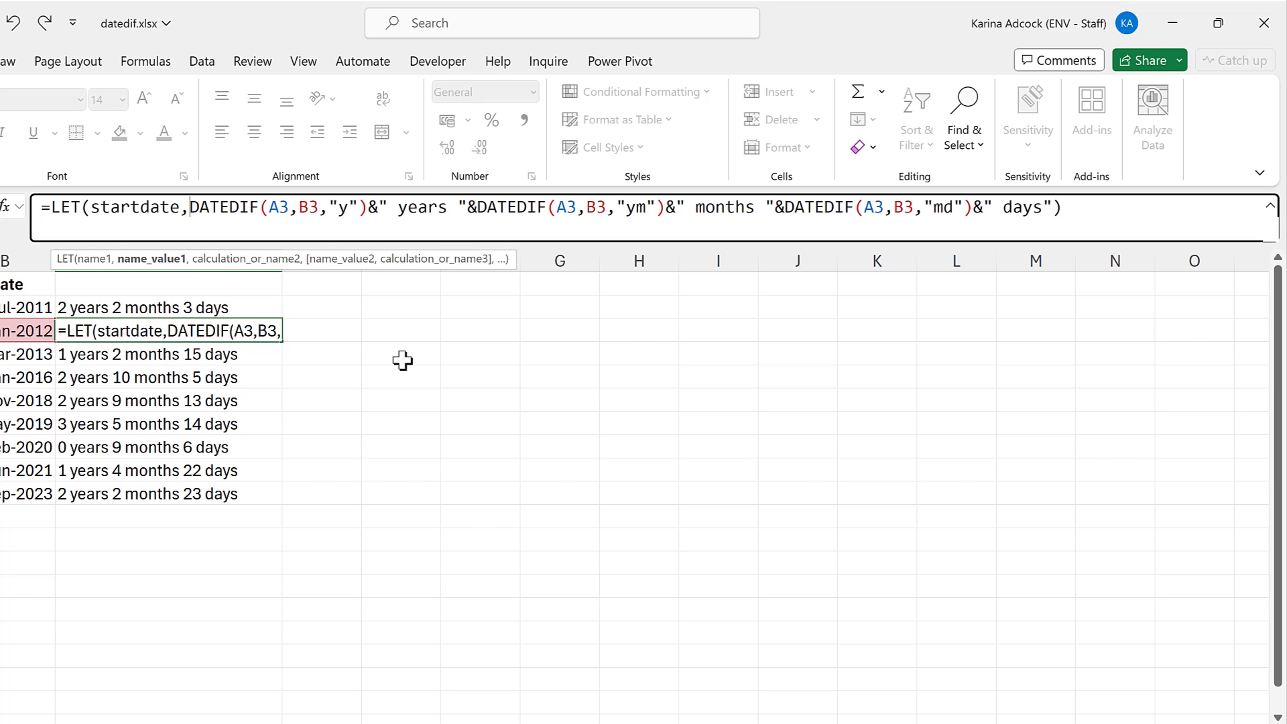
{"action": "type", "text": "A3,end"}
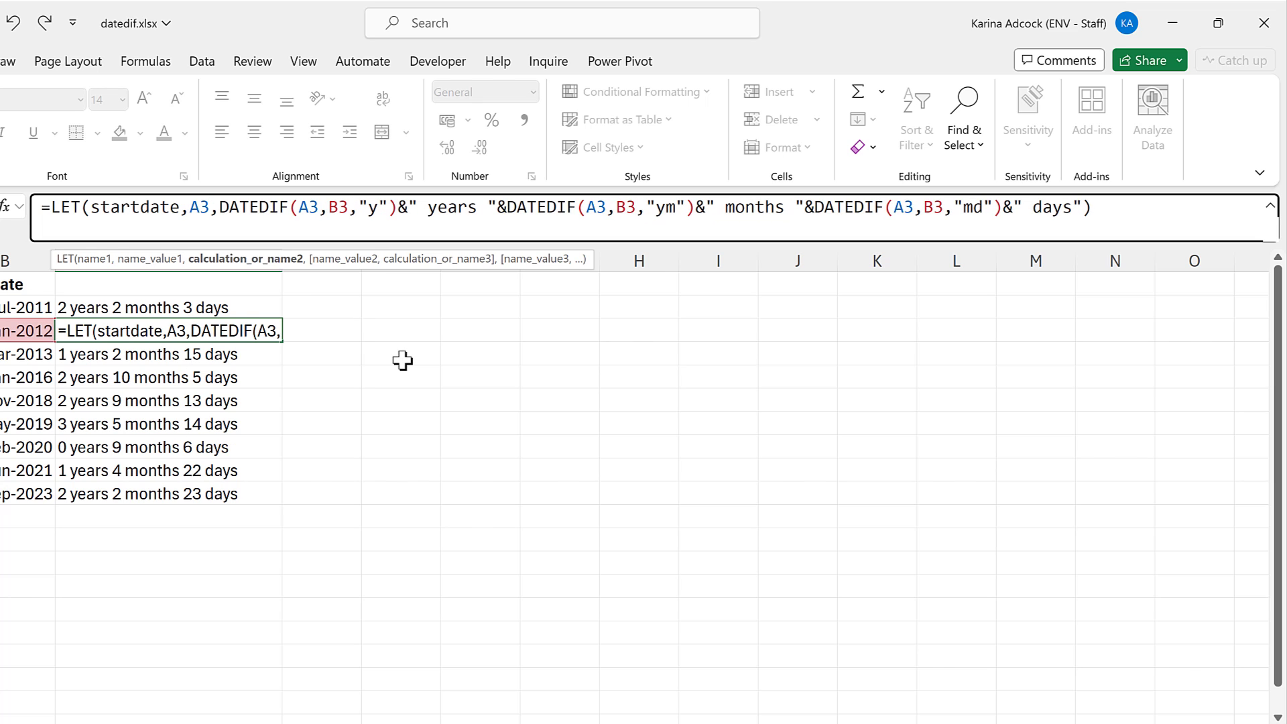
{"action": "type", "text": "date"}
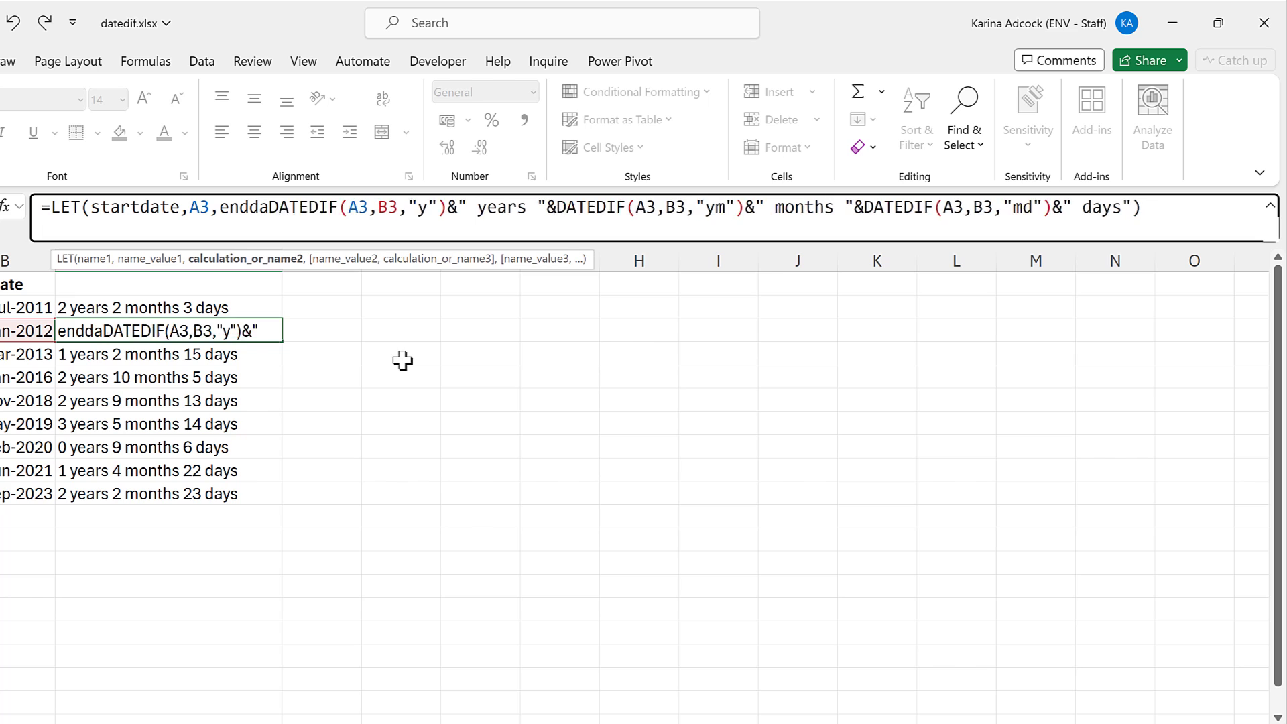
{"action": "type", "text": ","}
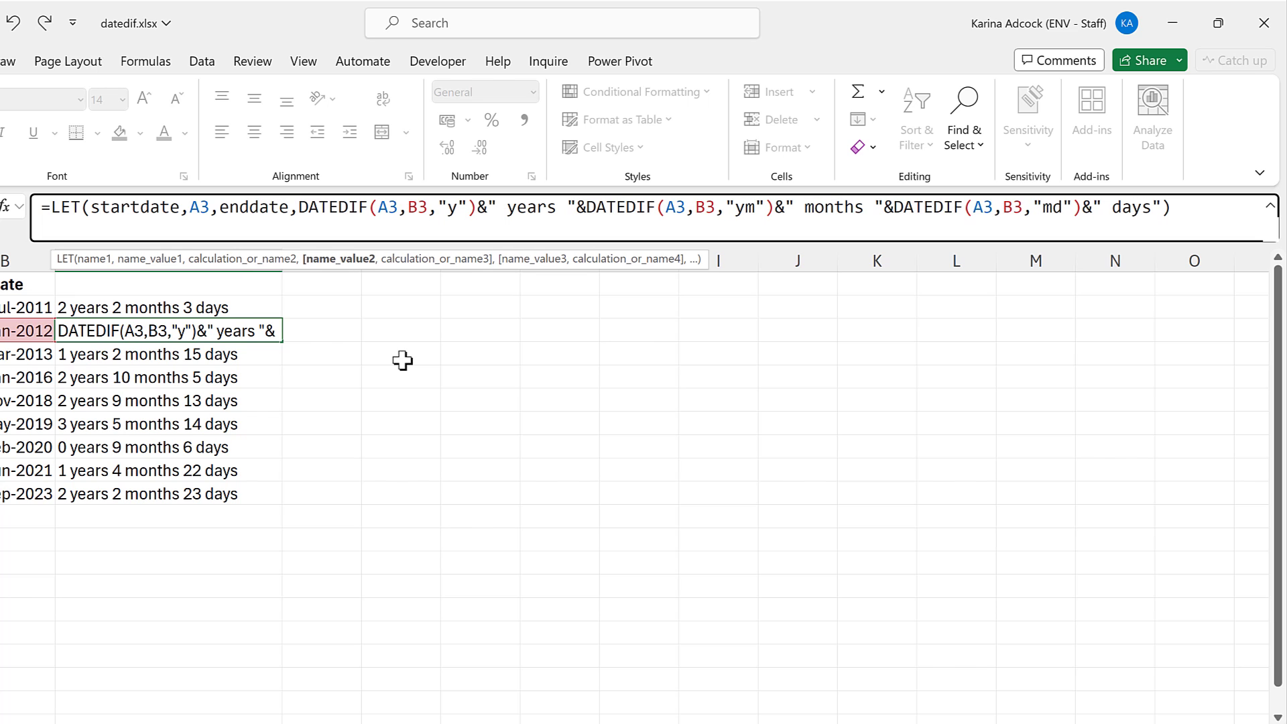
{"action": "type", "text": "B3,"}
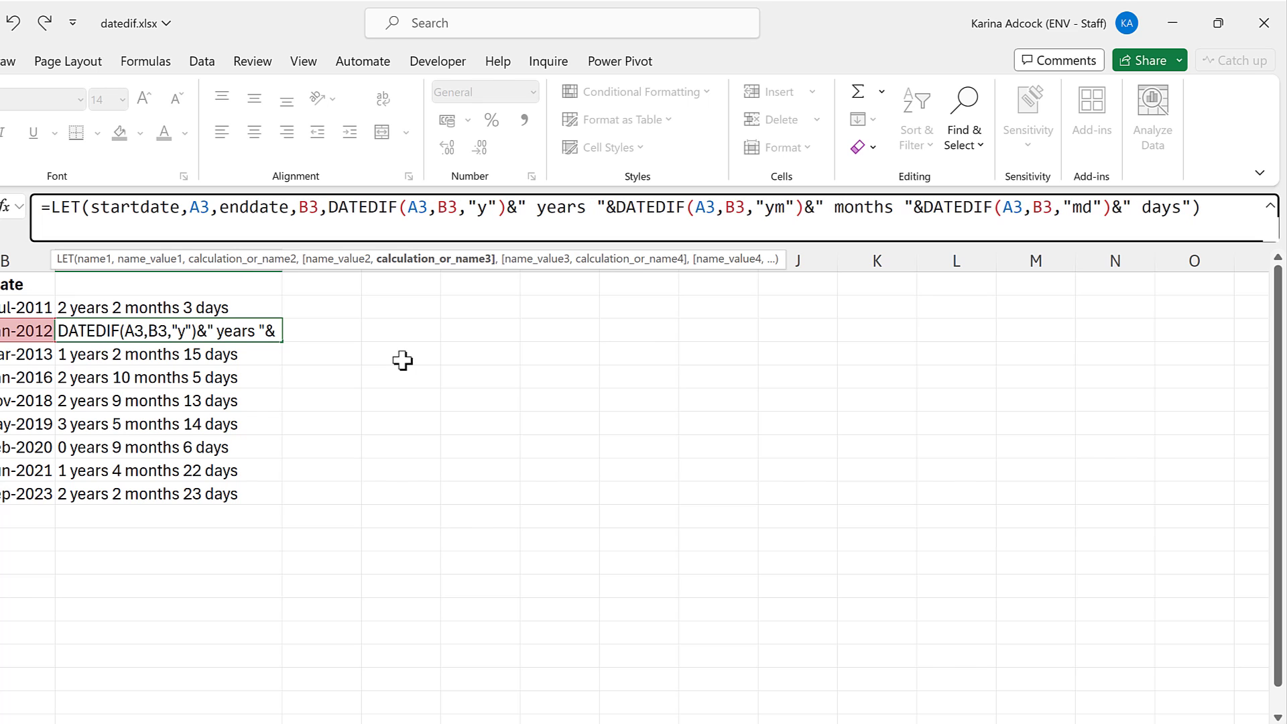
Step: Replace A3 with the name startdate in the "y", "ym" and "md" DATEDIF calls of the C3 formula
{"action": "left_click_drag", "start_coordinate": [93, 206], "coordinate": [177, 208]}
{"action": "key", "text": "ctrl+c"}
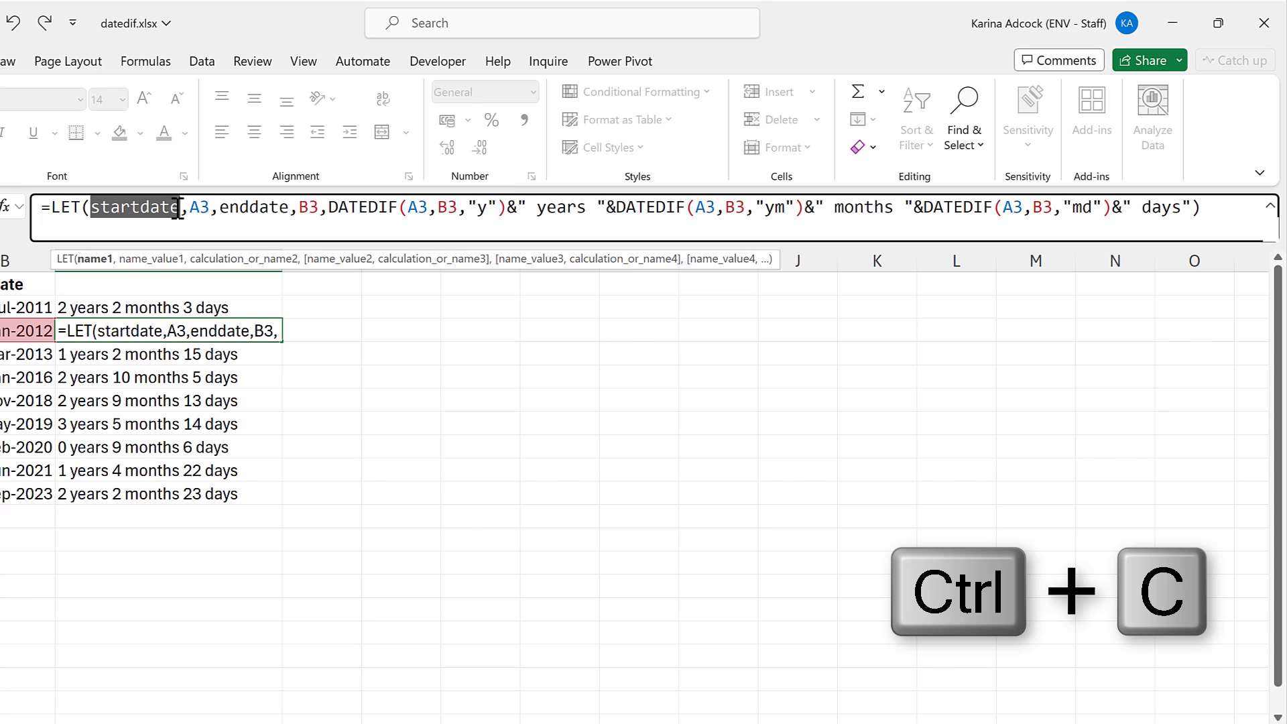
{"action": "left_click", "coordinate": [409, 207]}
{"action": "left_click_drag", "start_coordinate": [408, 207], "coordinate": [429, 208]}
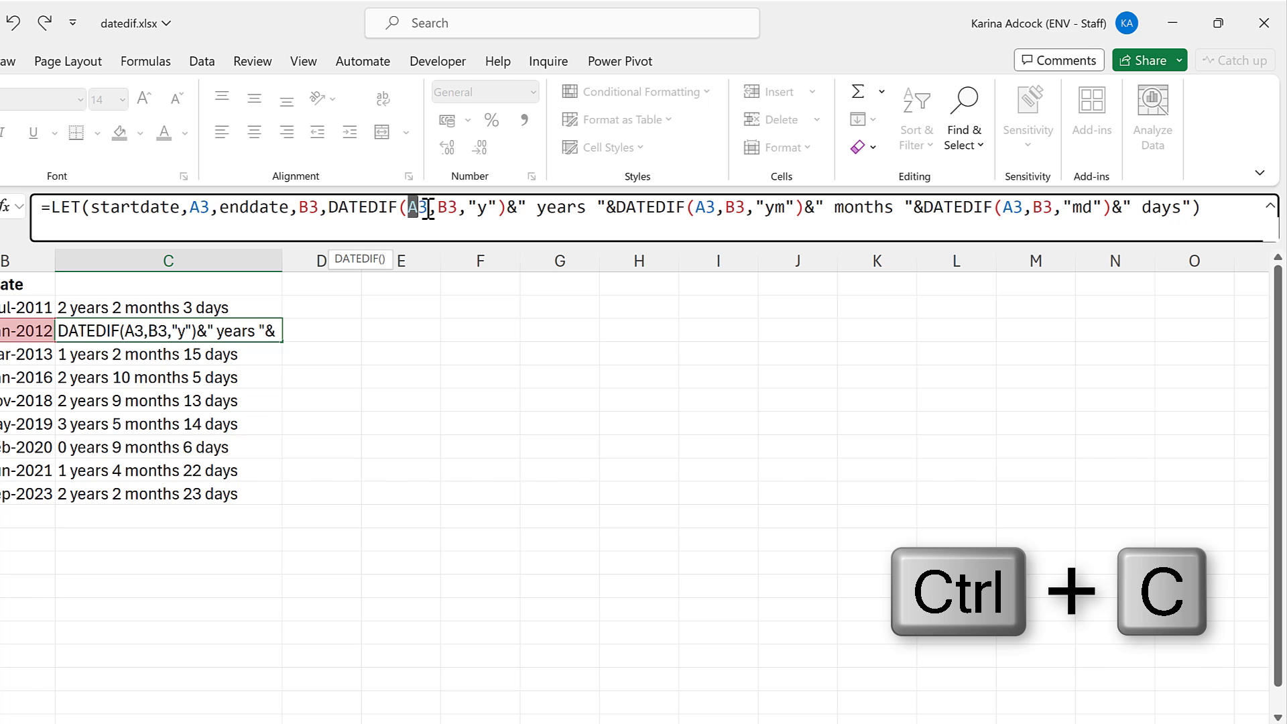
{"action": "key", "text": "ctrl+v"}
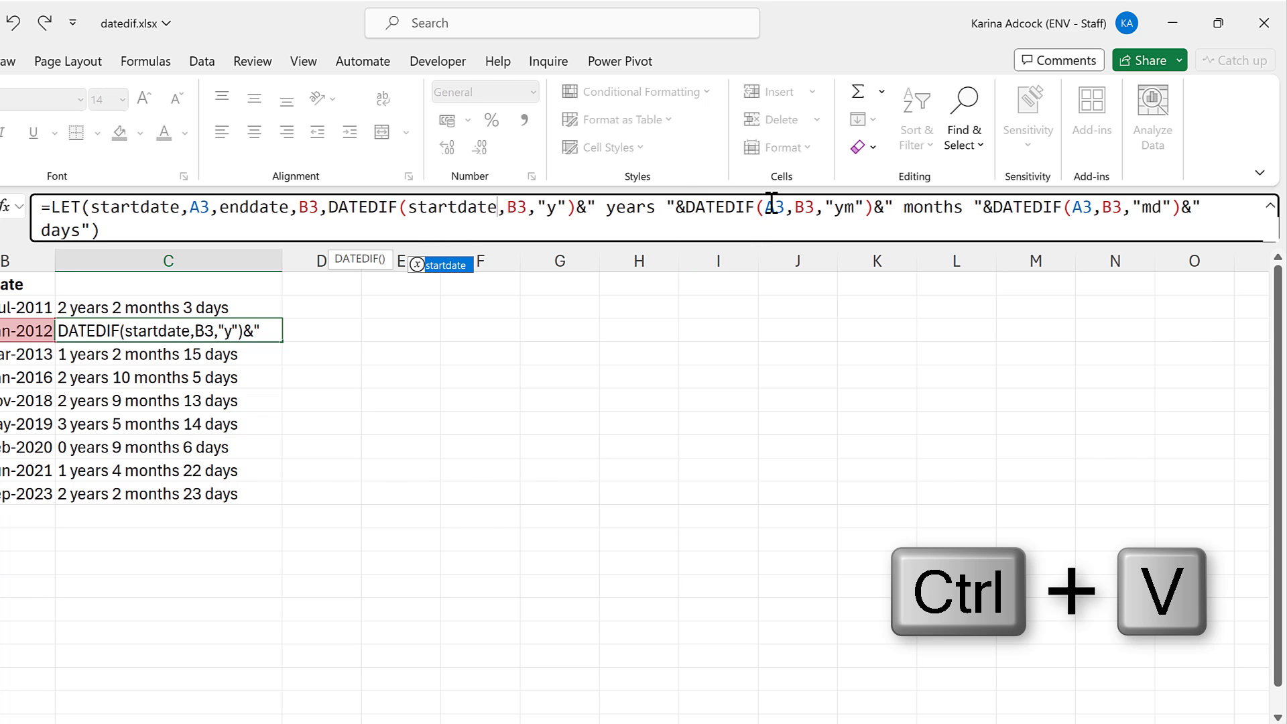
{"action": "left_click_drag", "start_coordinate": [768, 208], "coordinate": [785, 208]}
{"action": "key", "text": "ctrl+v"}
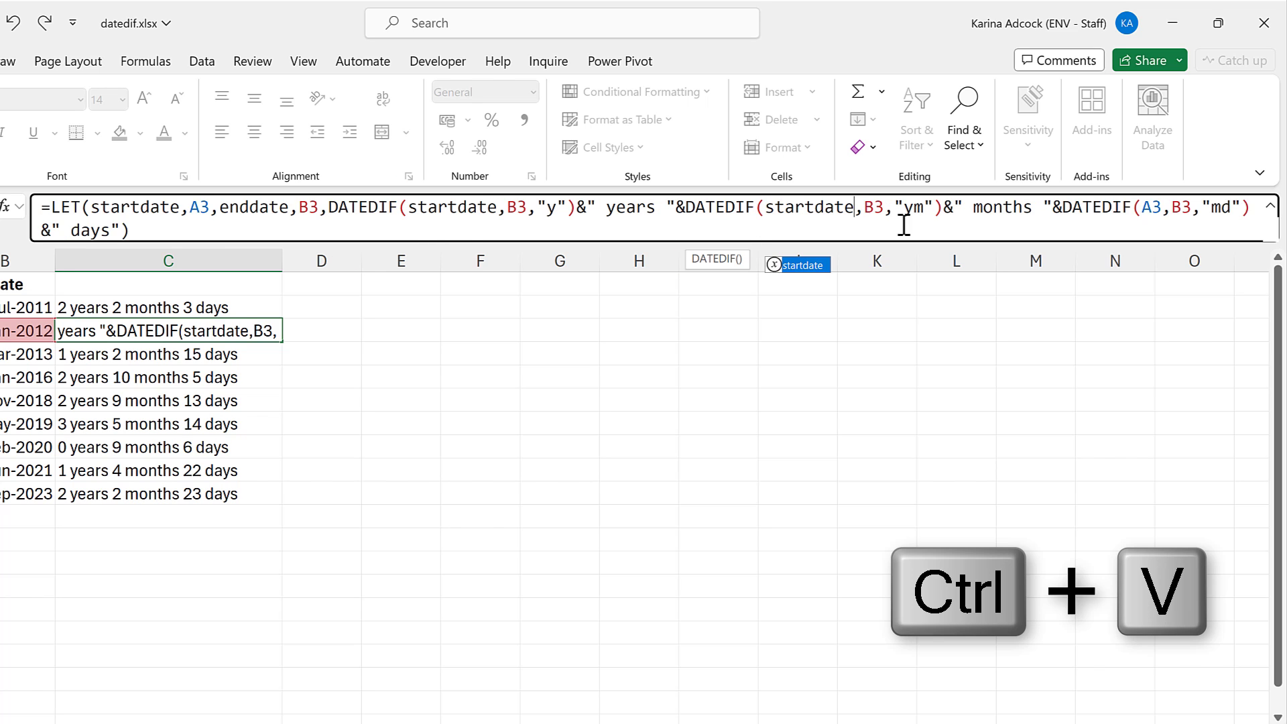
{"action": "left_click_drag", "start_coordinate": [1141, 208], "coordinate": [1164, 208]}
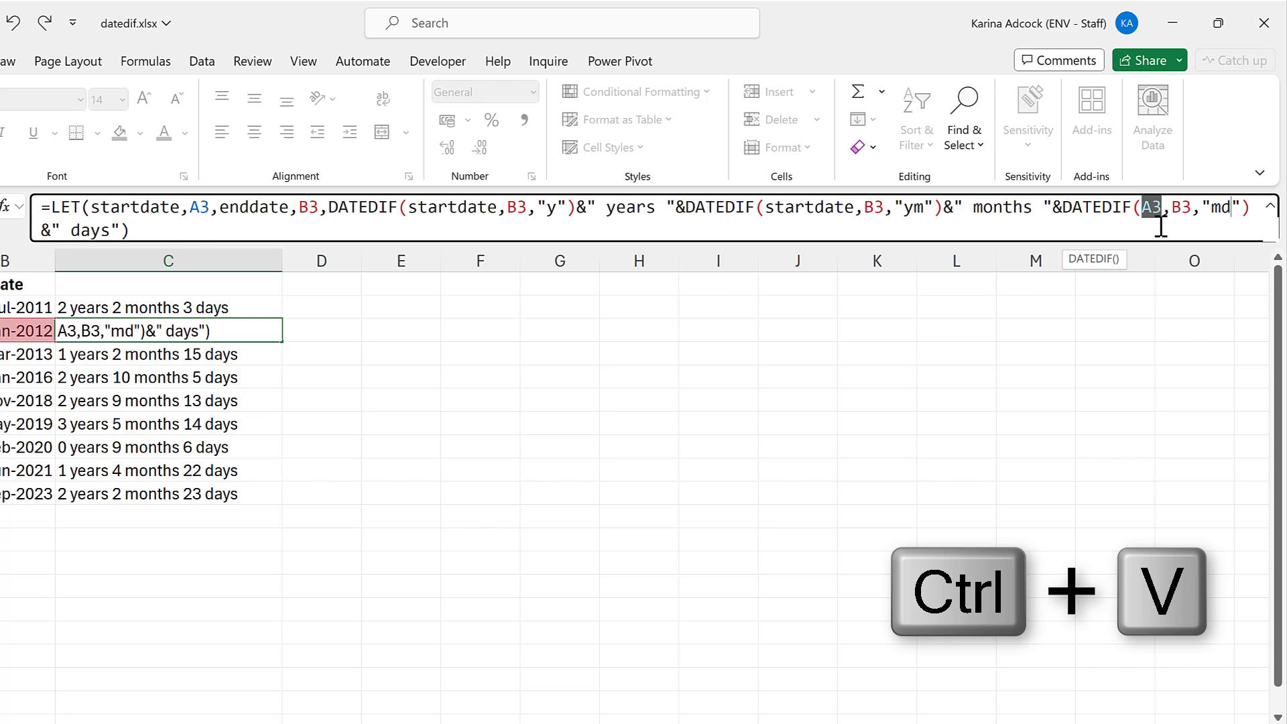
{"action": "key", "text": "ctrl+v"}
Step: Replace B3 with the name enddate in all three DATEDIF calls and enter the C3 formula
{"action": "left_click", "coordinate": [223, 207]}
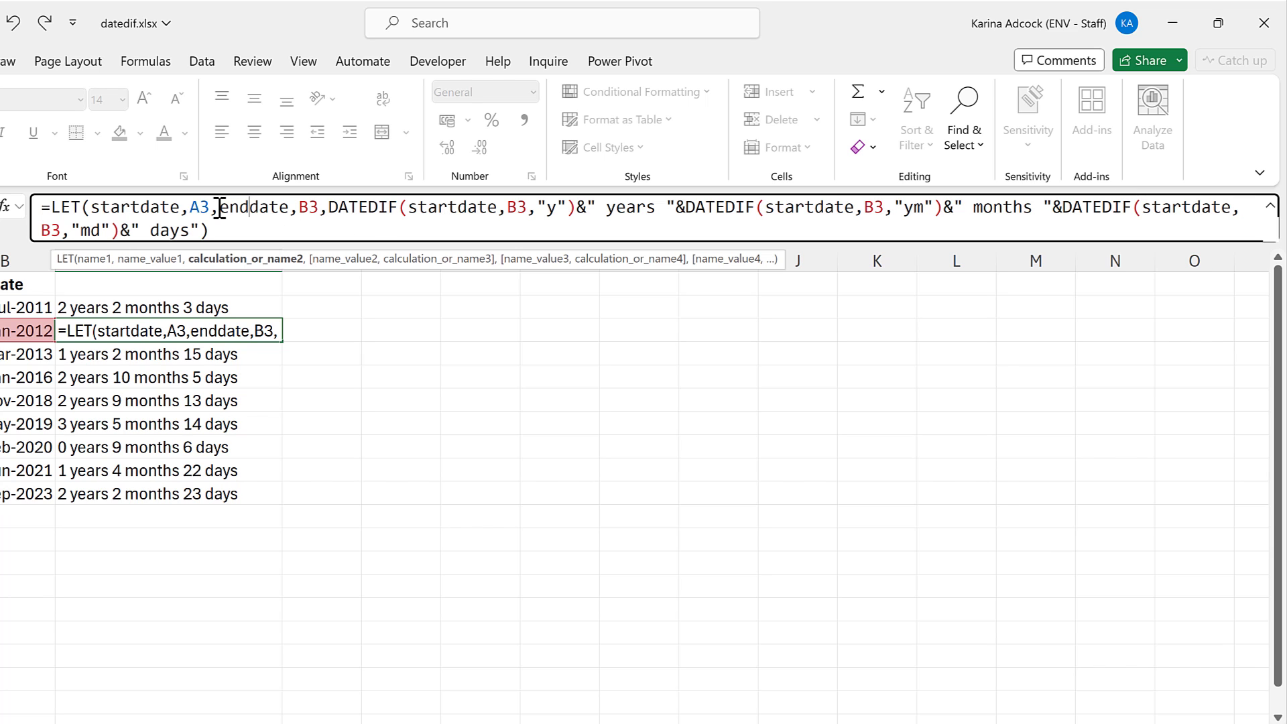
{"action": "left_click_drag", "start_coordinate": [223, 207], "coordinate": [290, 211]}
{"action": "key", "text": "ctrl+c"}
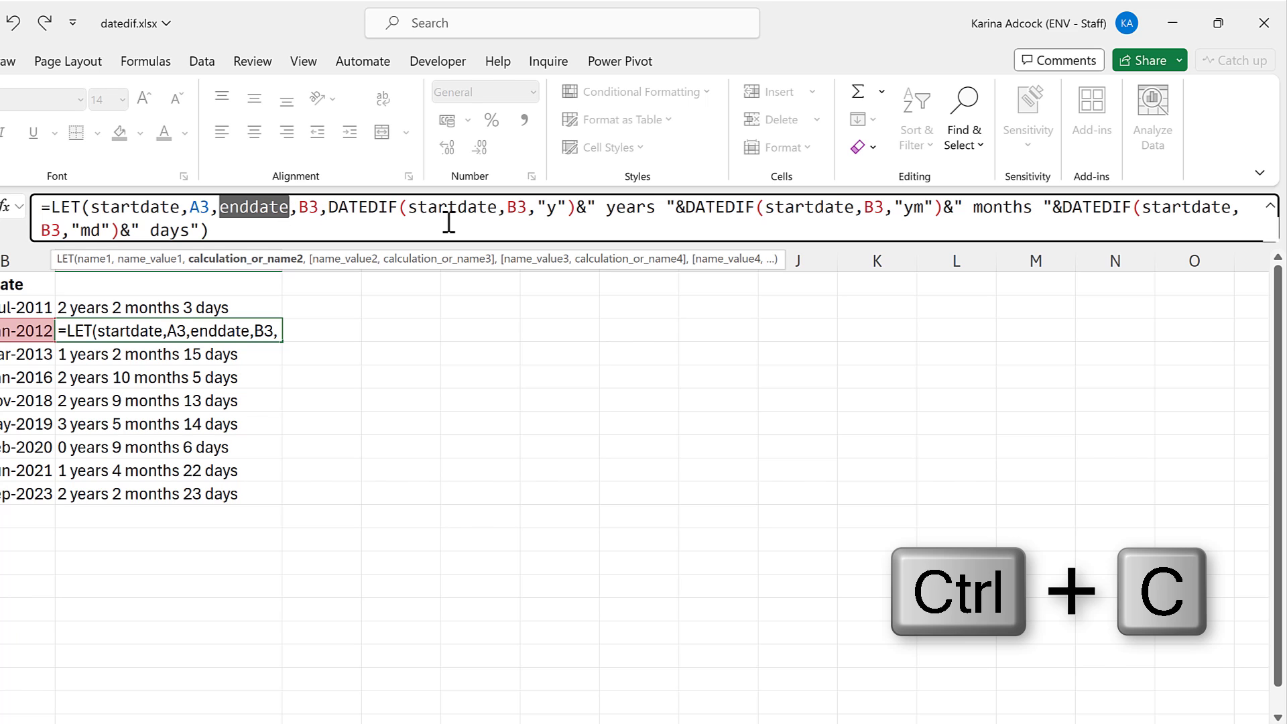
{"action": "double_click", "coordinate": [514, 207]}
{"action": "key", "text": "ctrl+v"}
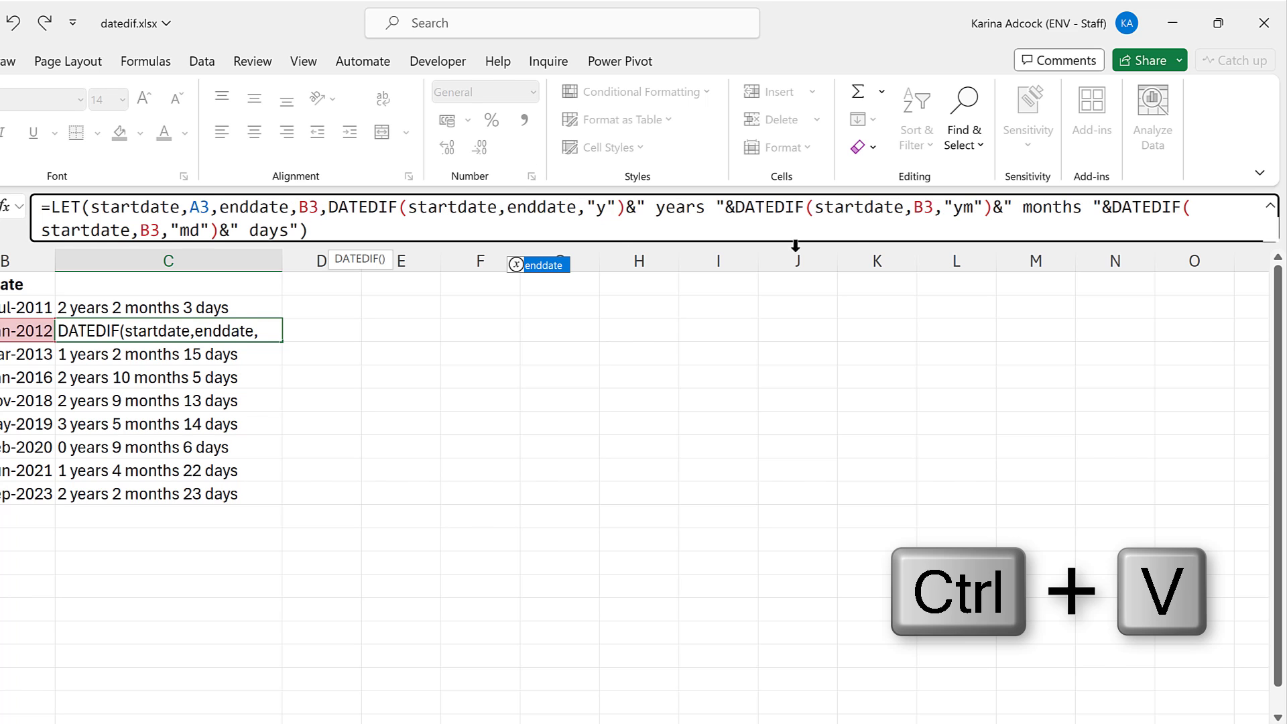
{"action": "double_click", "coordinate": [925, 207]}
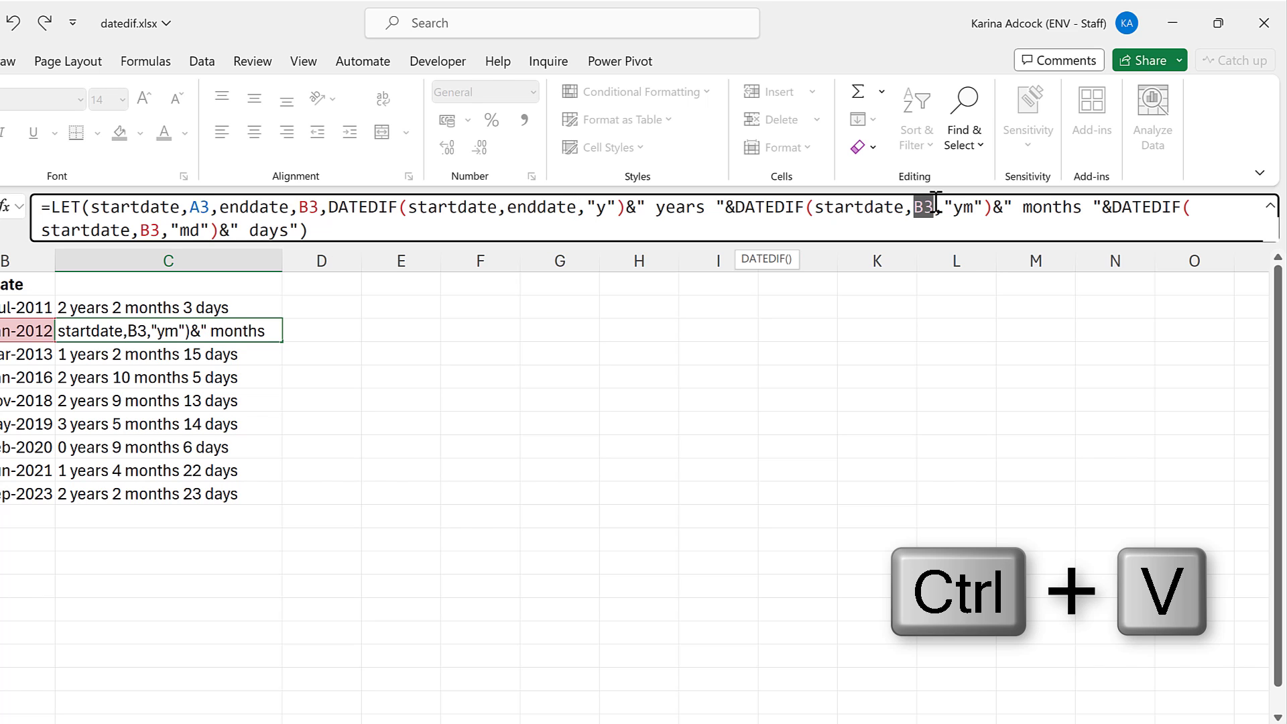
{"action": "key", "text": "ctrl+v"}
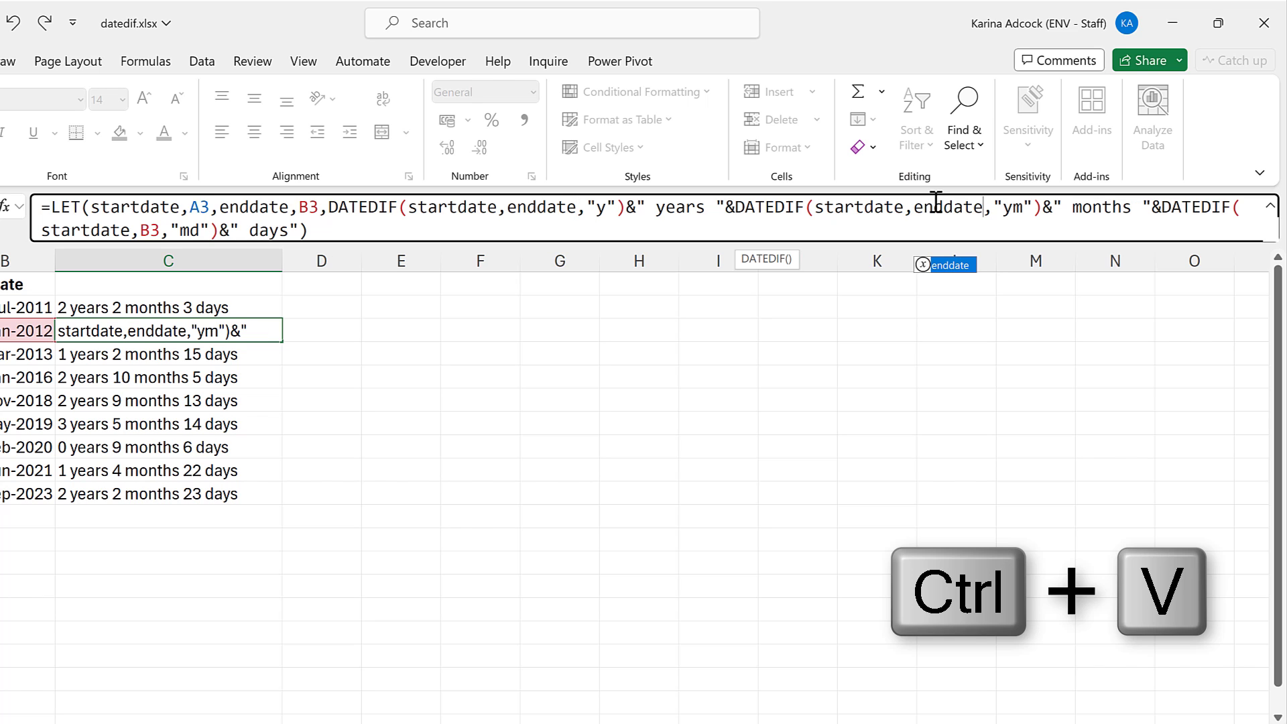
{"action": "double_click", "coordinate": [147, 230]}
{"action": "key", "text": "ctrl+v"}
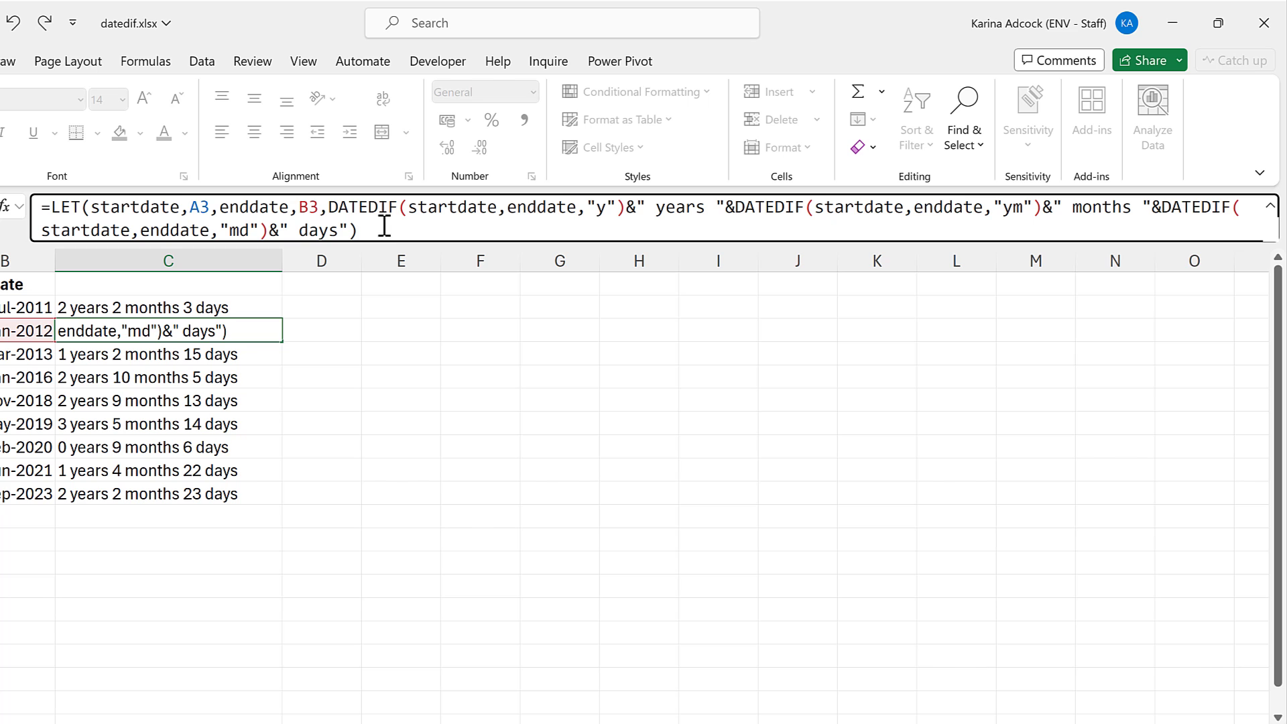
{"action": "key", "text": "Return"}
Step: Review the name definitions in C3's LET formula and fill the formula down to C10
{"action": "left_click", "coordinate": [246, 331]}
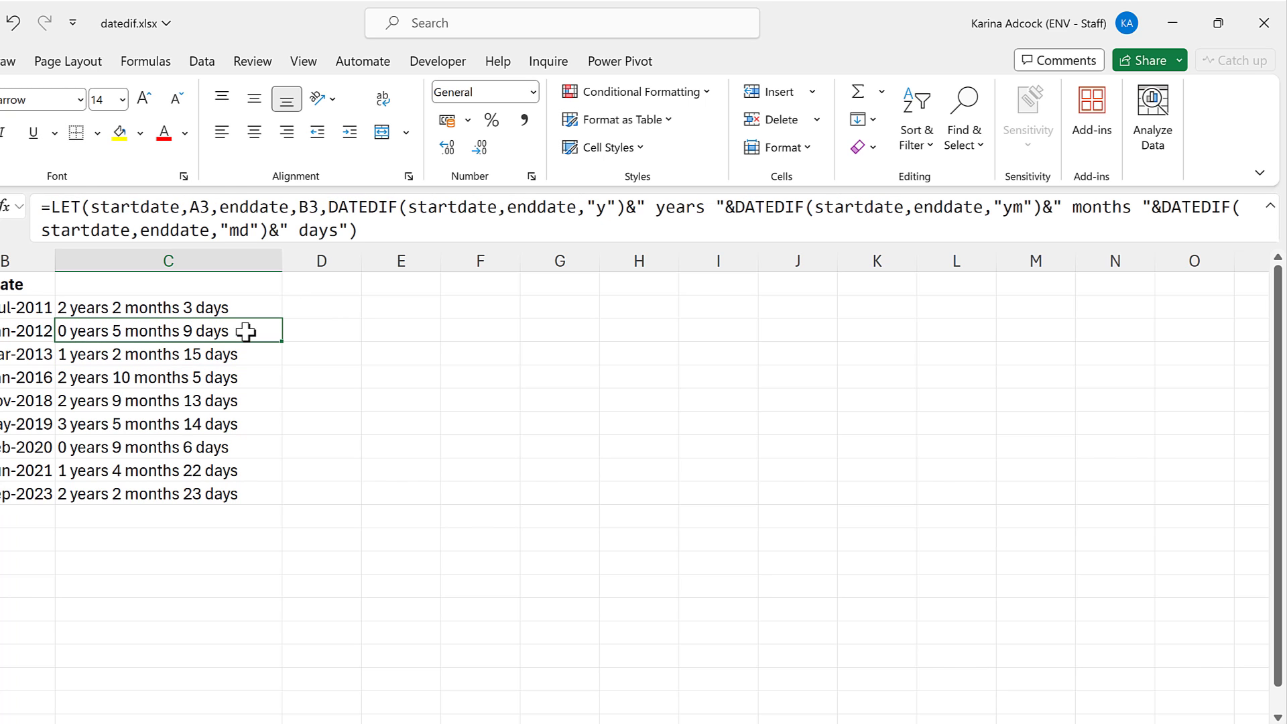
{"action": "left_click", "coordinate": [368, 230]}
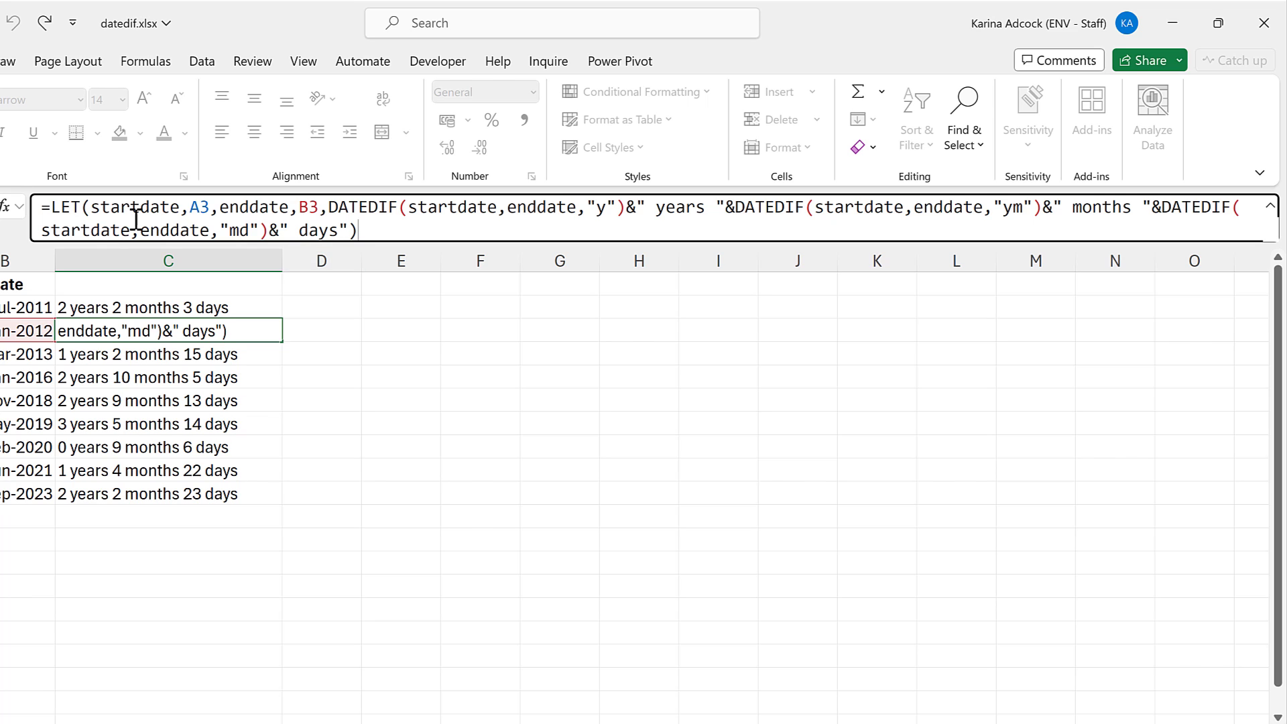
{"action": "left_click", "coordinate": [199, 209]}
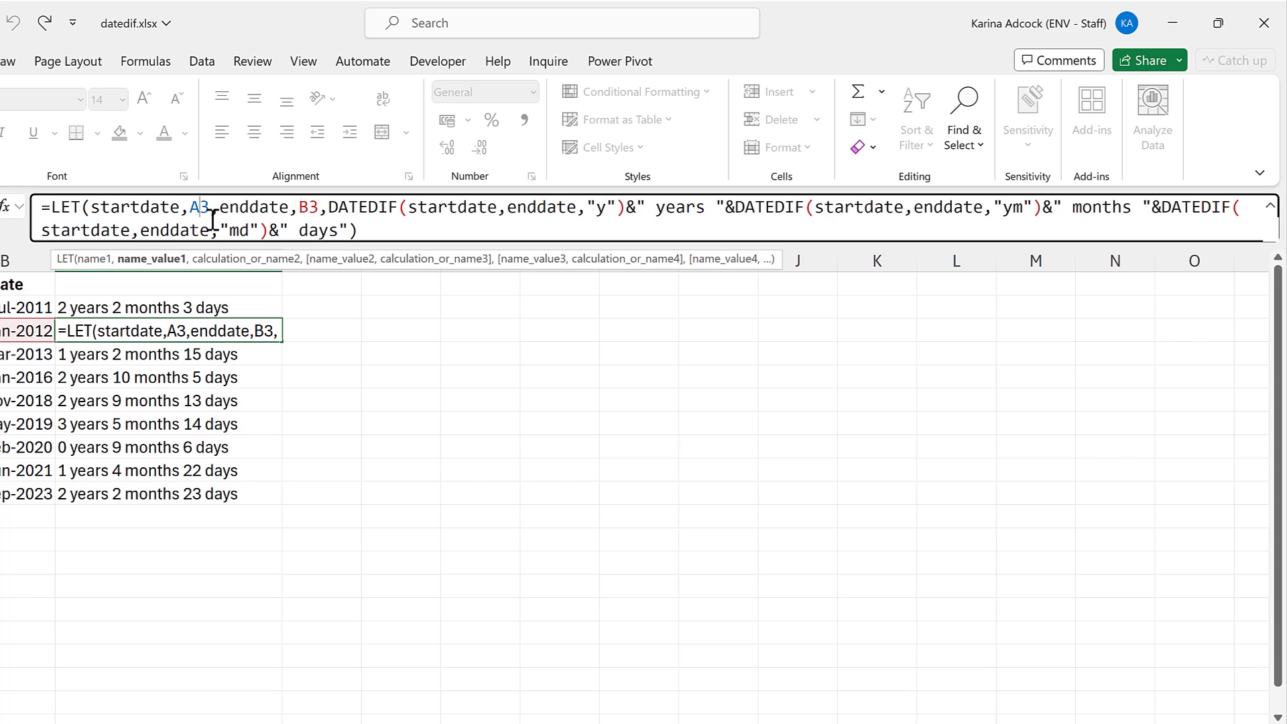
{"action": "left_click", "coordinate": [308, 208]}
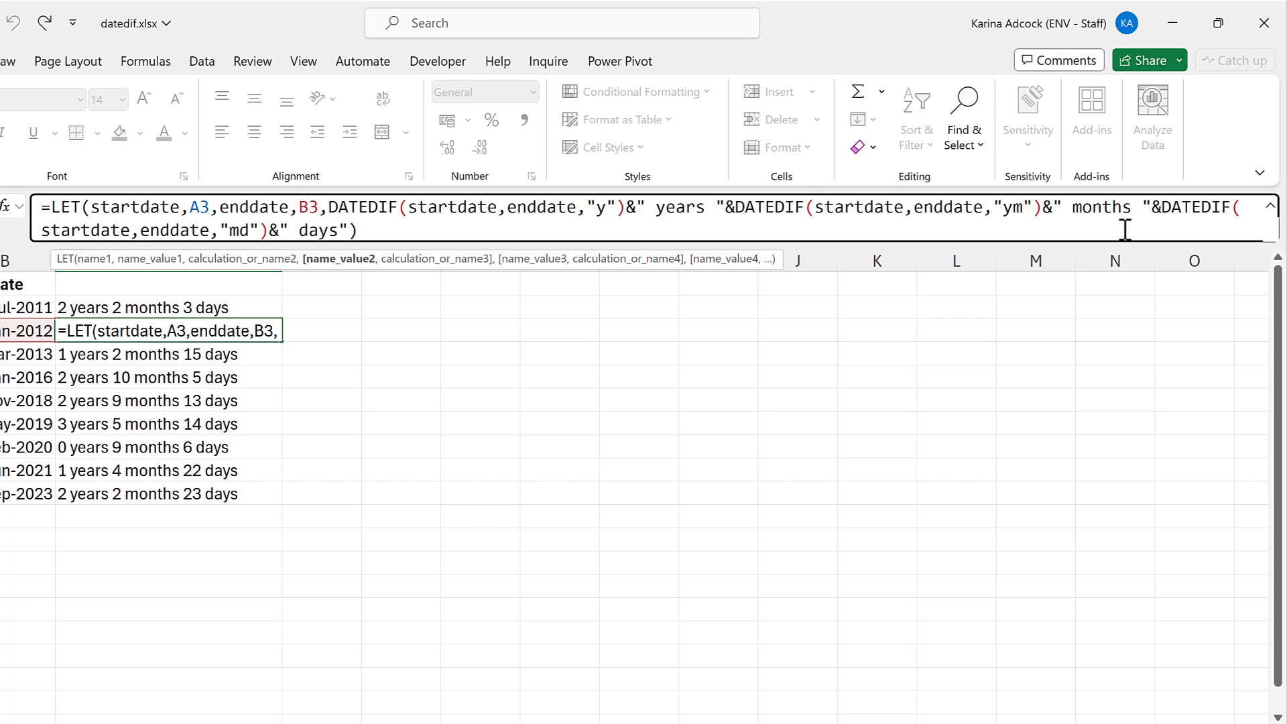
{"action": "left_click", "coordinate": [393, 228]}
{"action": "key", "text": "ctrl+Return"}
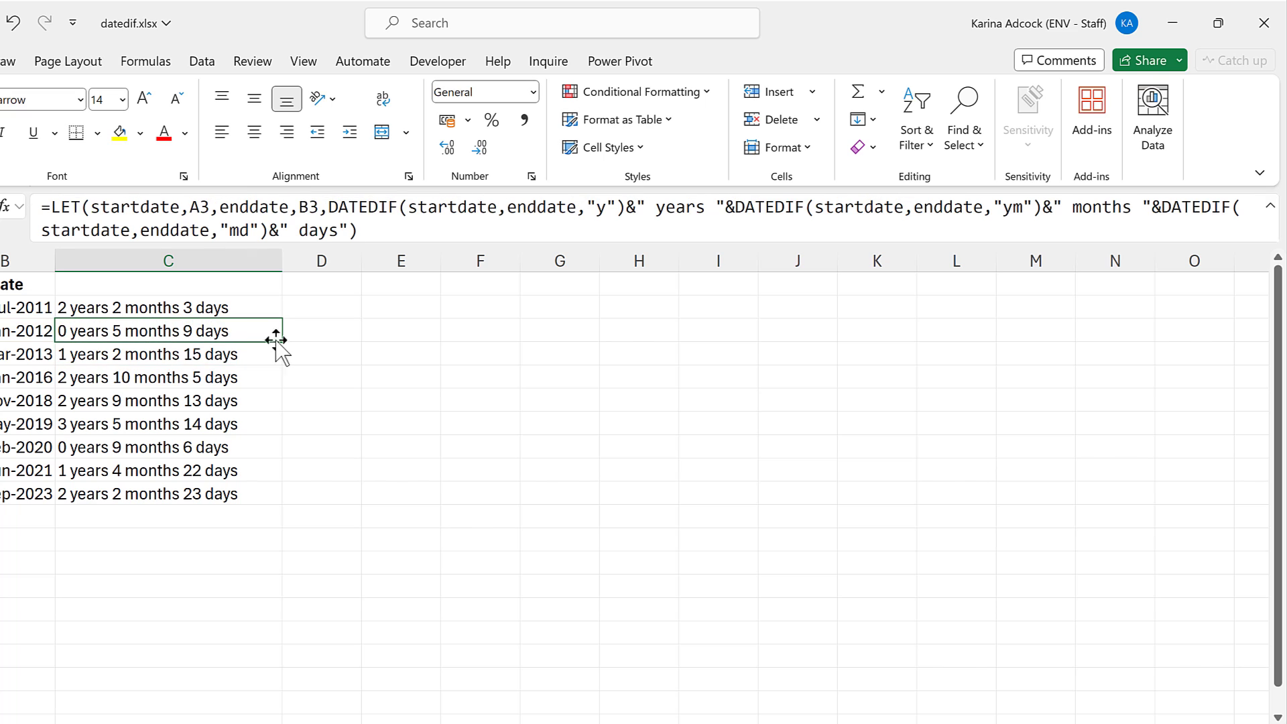
{"action": "double_click", "coordinate": [282, 342]}
Step: Change LET to Lambda in the C4 formula and remove the A4 and B4 values, keeping startdate and enddate as parameters
{"action": "left_click", "coordinate": [255, 352]}
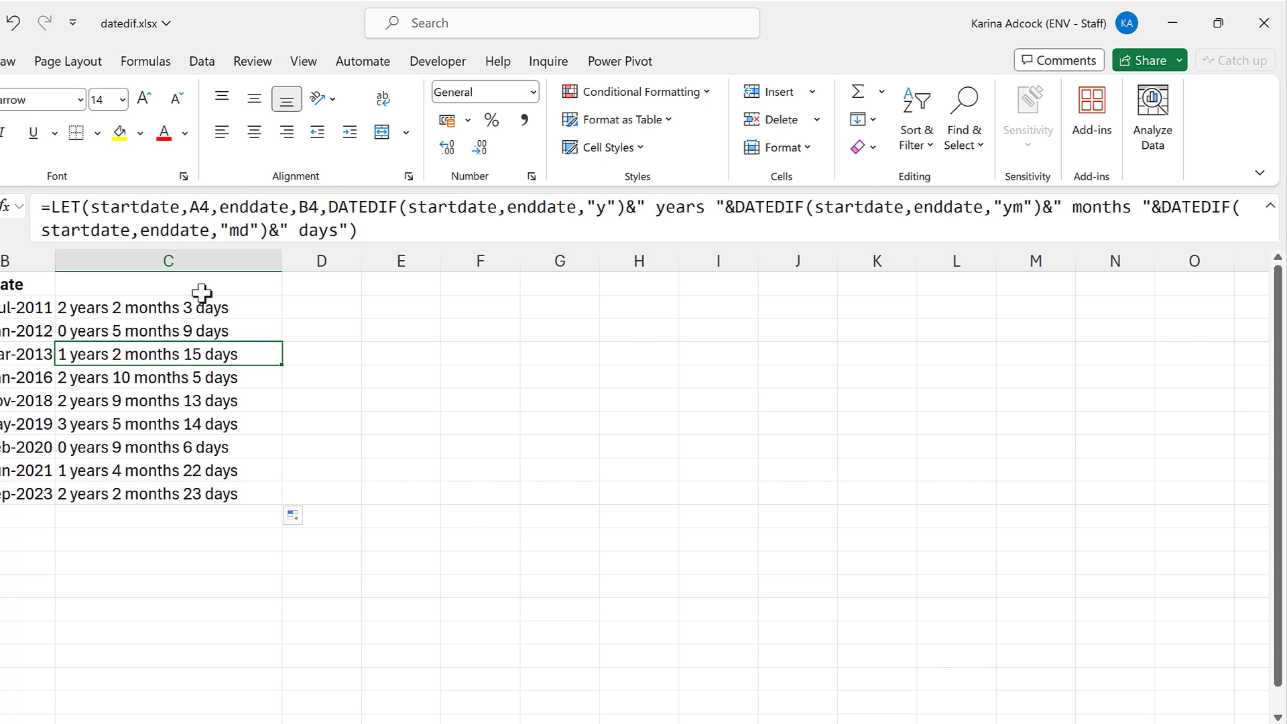
{"action": "left_click", "coordinate": [86, 204]}
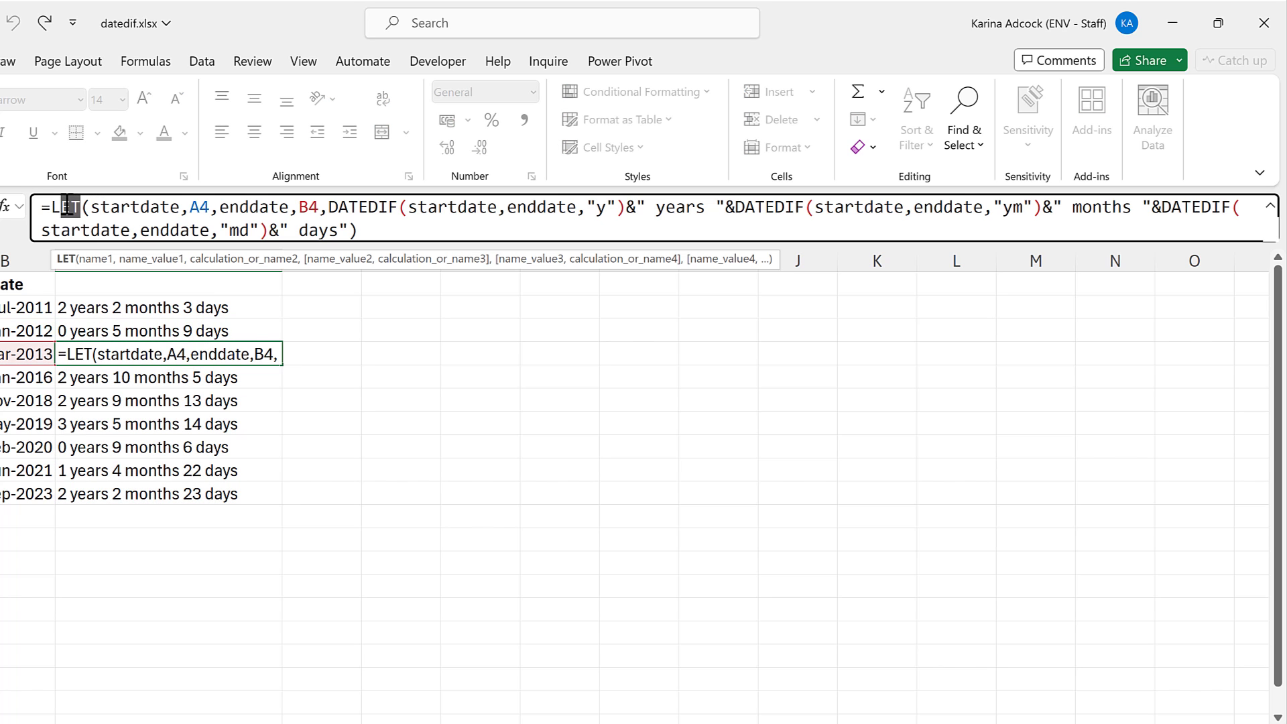
{"action": "left_click_drag", "start_coordinate": [62, 207], "coordinate": [80, 206]}
{"action": "type", "text": "ambda"}
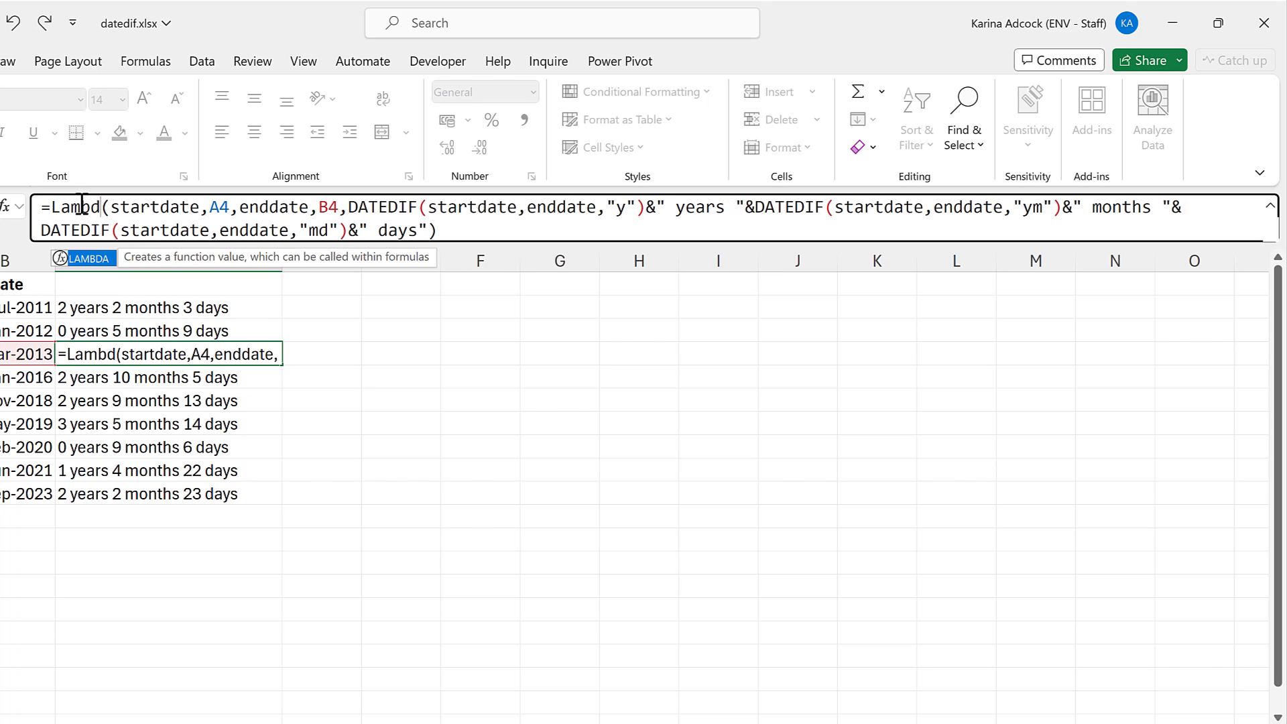
{"action": "left_click_drag", "start_coordinate": [210, 208], "coordinate": [322, 208]}
{"action": "key", "text": "BackSpace"}
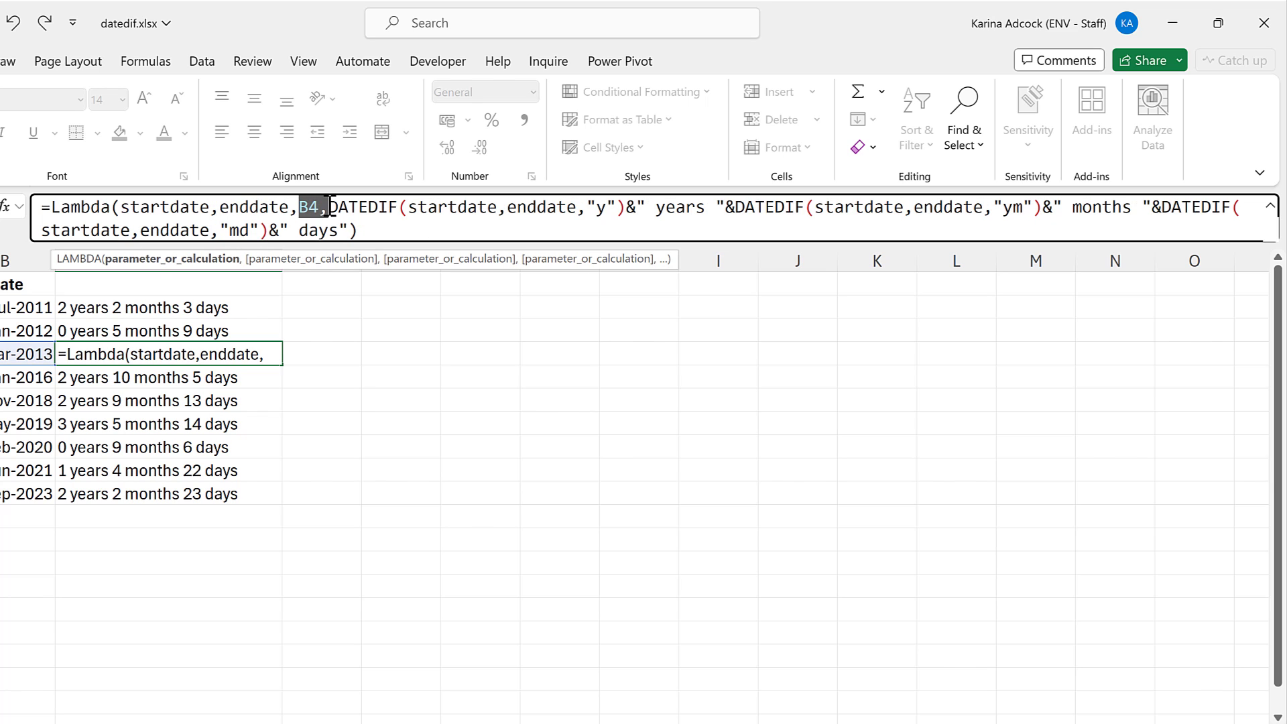
{"action": "key", "text": "BackSpace"}
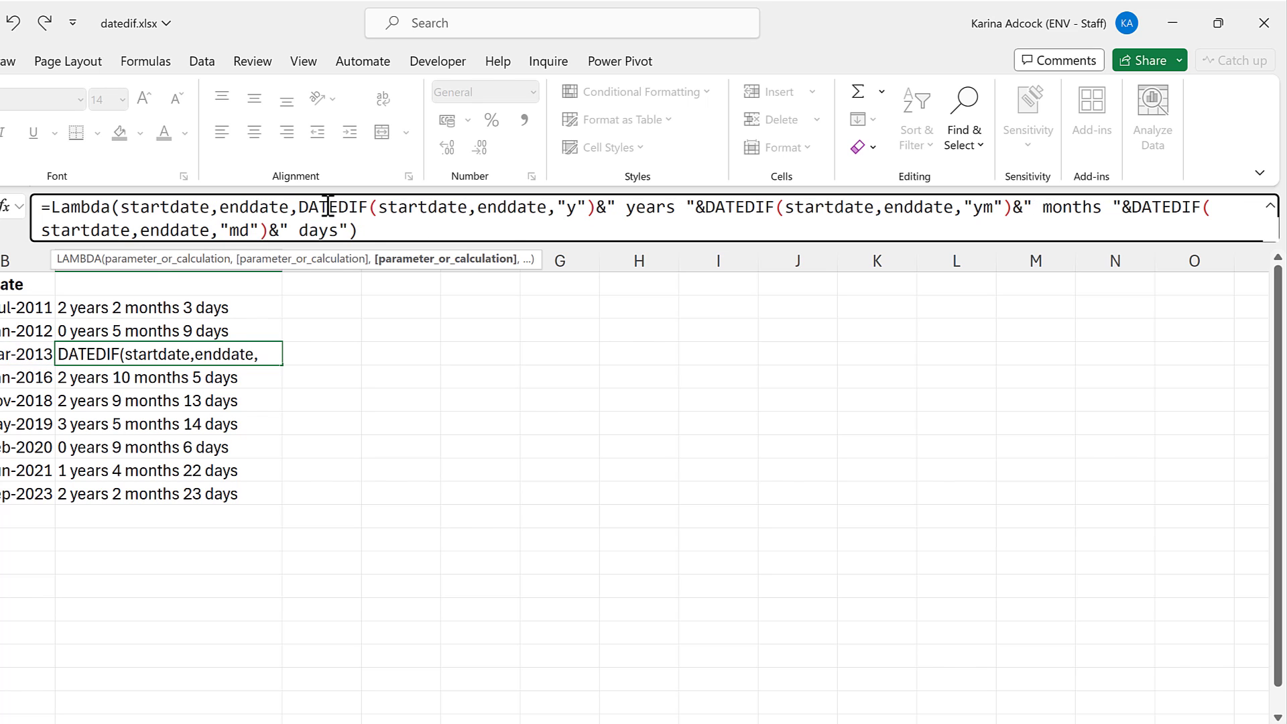
Step: Append the call arguments (A4,B4) to the LAMBDA formula in C4 and fill it down to C10
{"action": "left_click", "coordinate": [369, 230]}
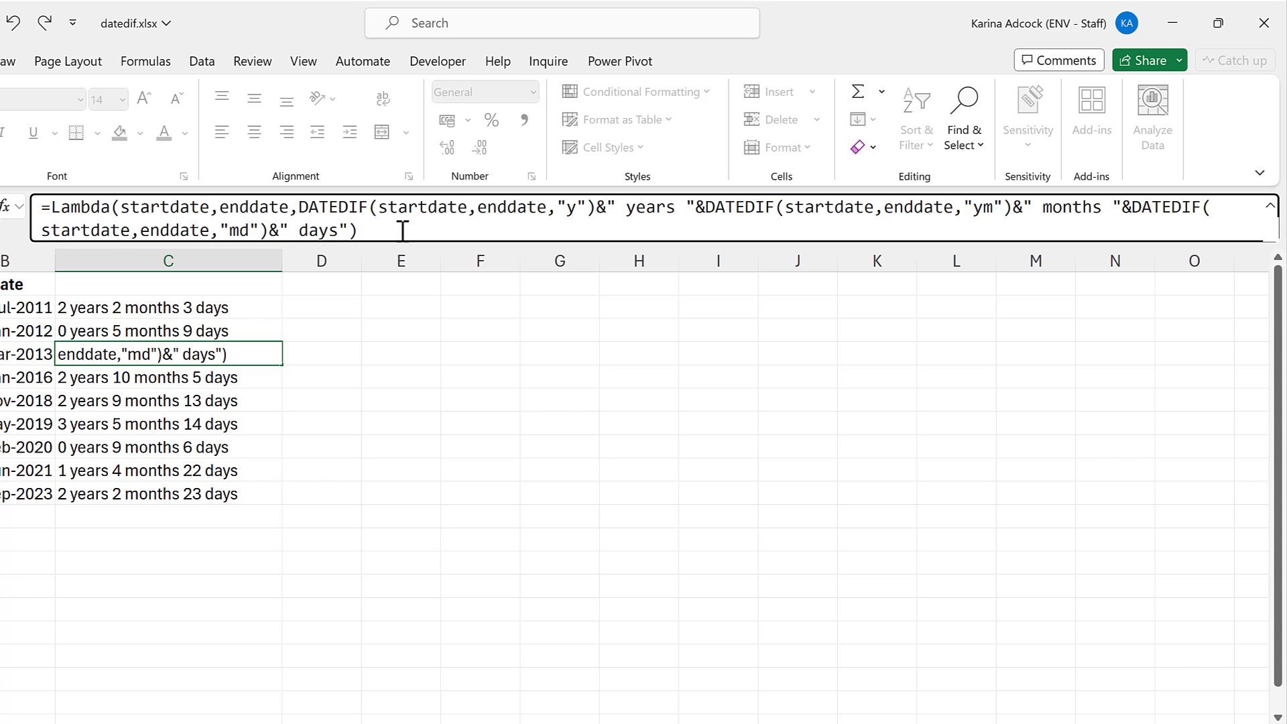
{"action": "type", "text": "()"}
{"action": "left_click", "coordinate": [370, 230]}
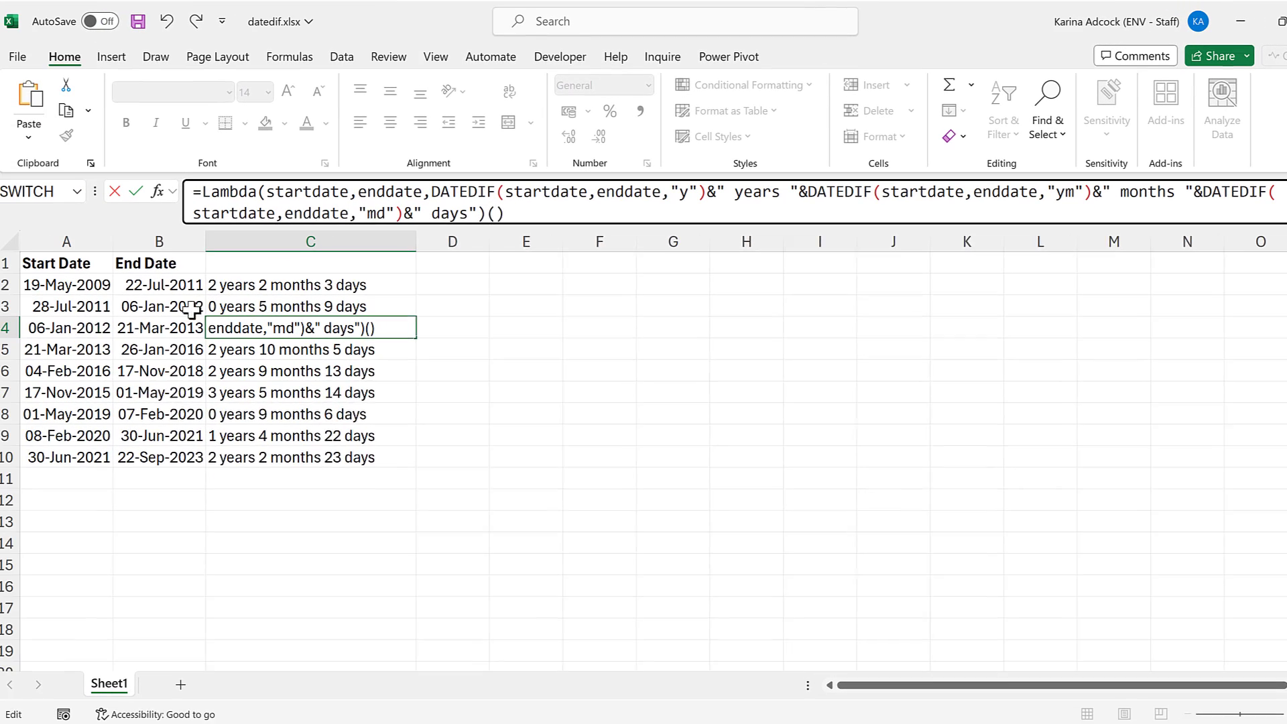
{"action": "left_click", "coordinate": [80, 329]}
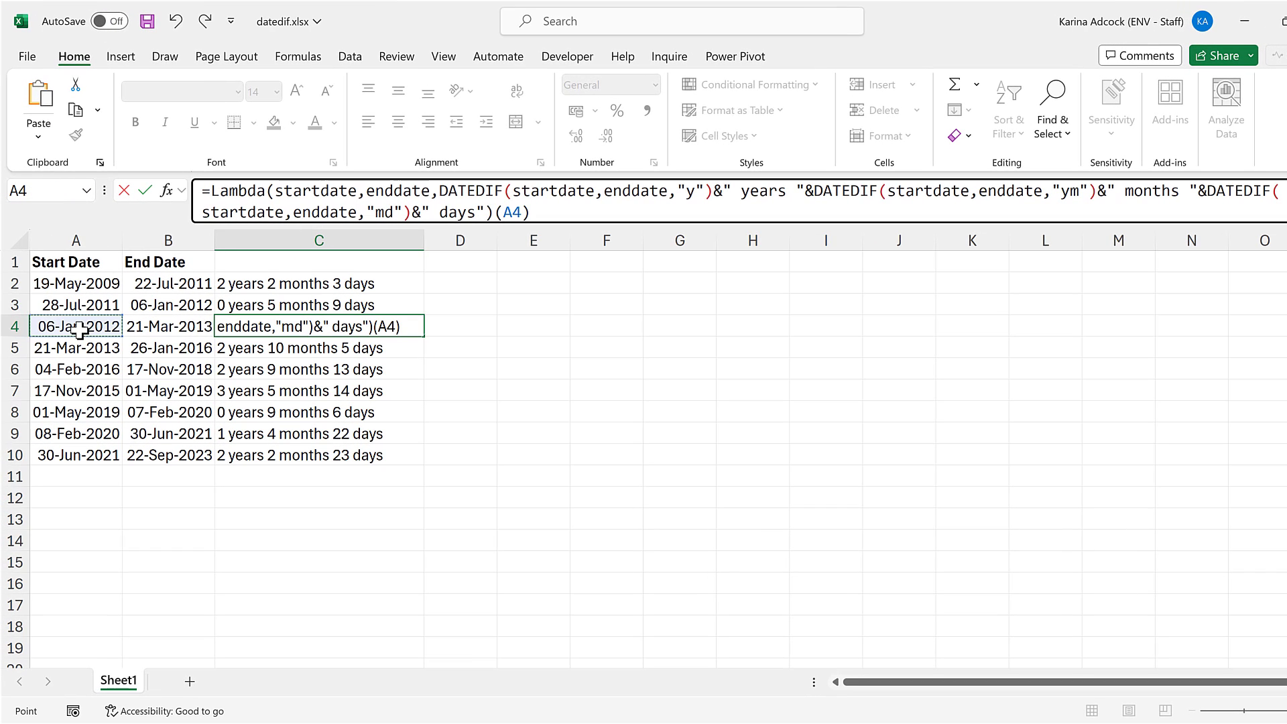
{"action": "type", "text": ","}
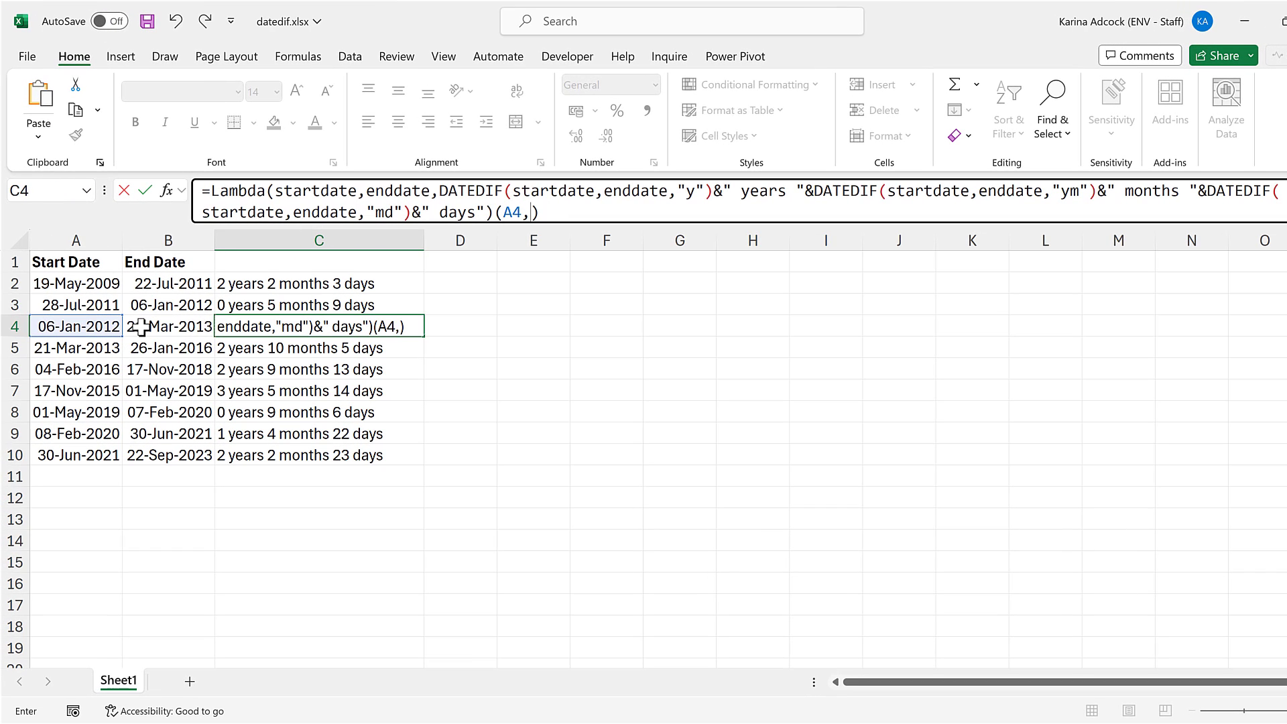
{"action": "left_click", "coordinate": [136, 328]}
{"action": "key", "text": "Return"}
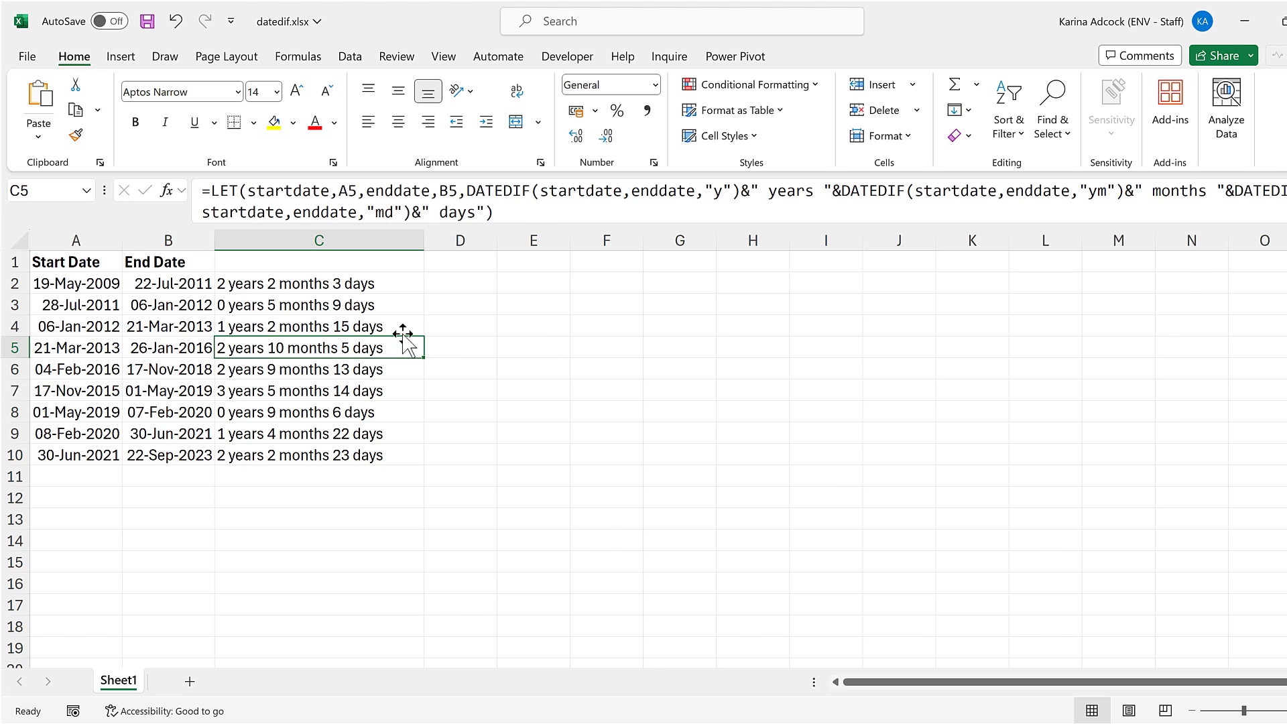
{"action": "left_click", "coordinate": [386, 328]}
{"action": "double_click", "coordinate": [425, 337]}
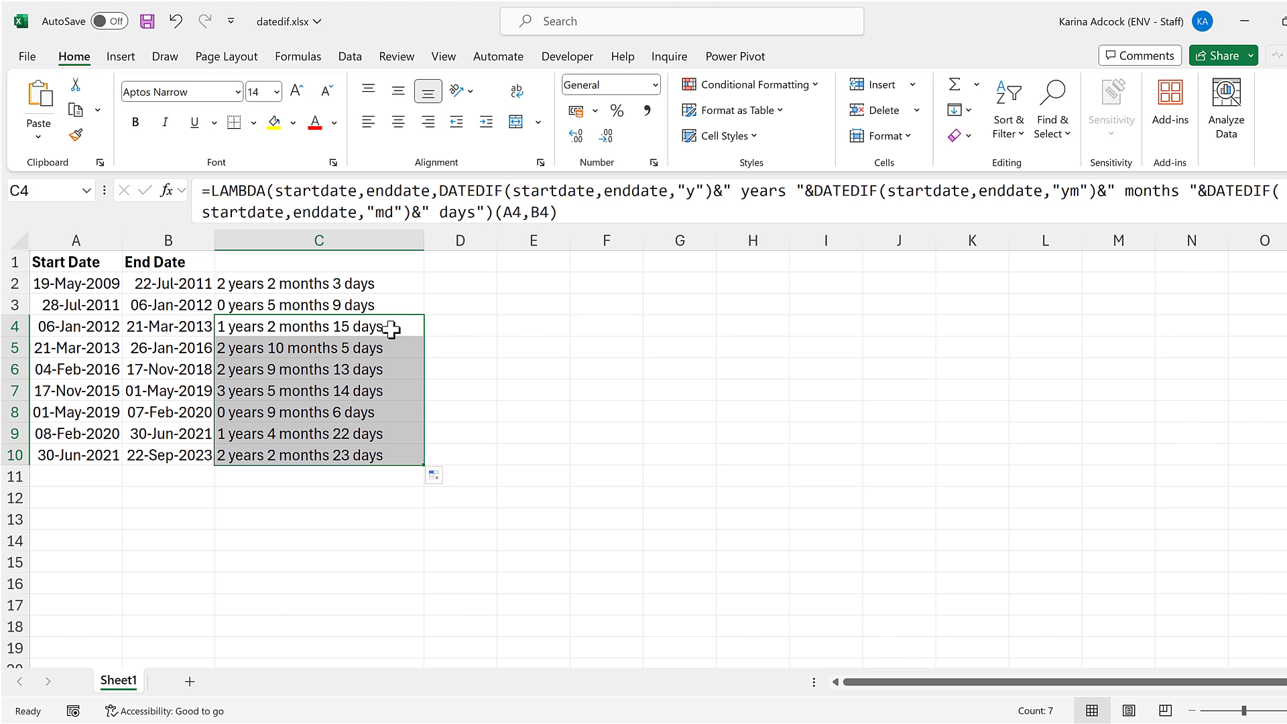
{"action": "left_click", "coordinate": [391, 329]}
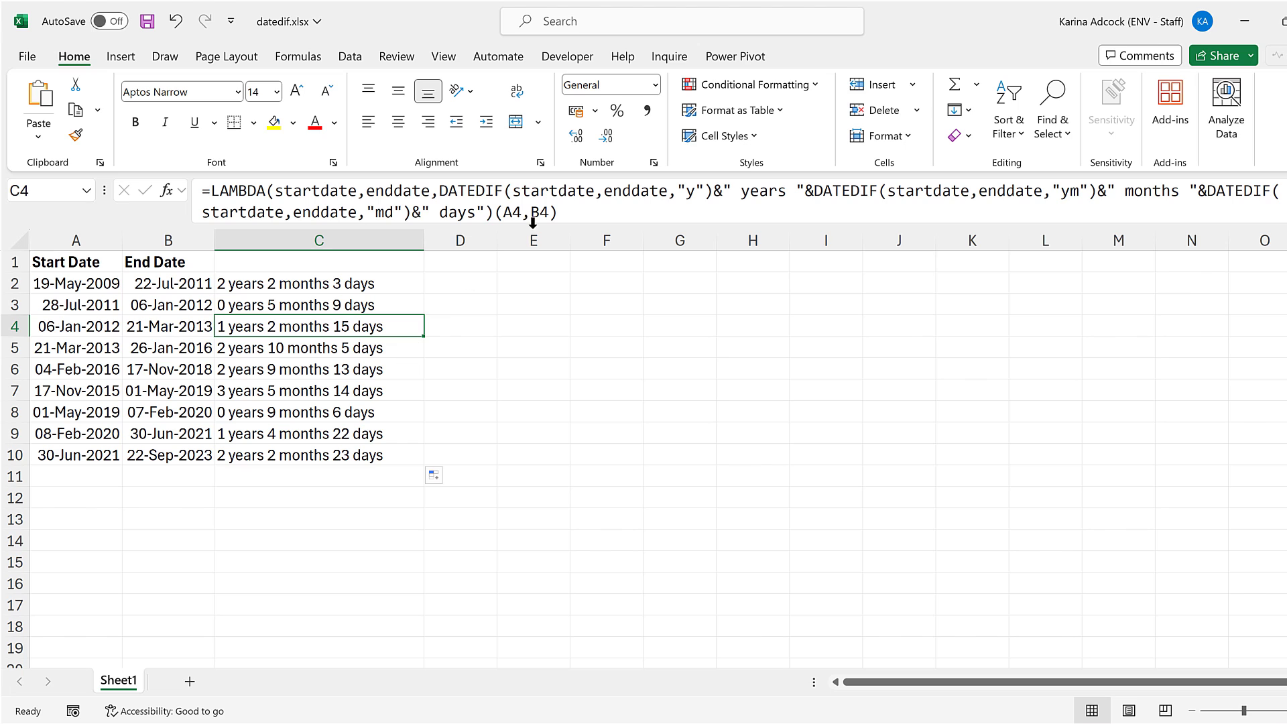
Step: Copy the LAMBDA definition from C4's formula without its trailing (A4,B4) arguments, leaving the cell as it is
{"action": "left_click", "coordinate": [562, 204]}
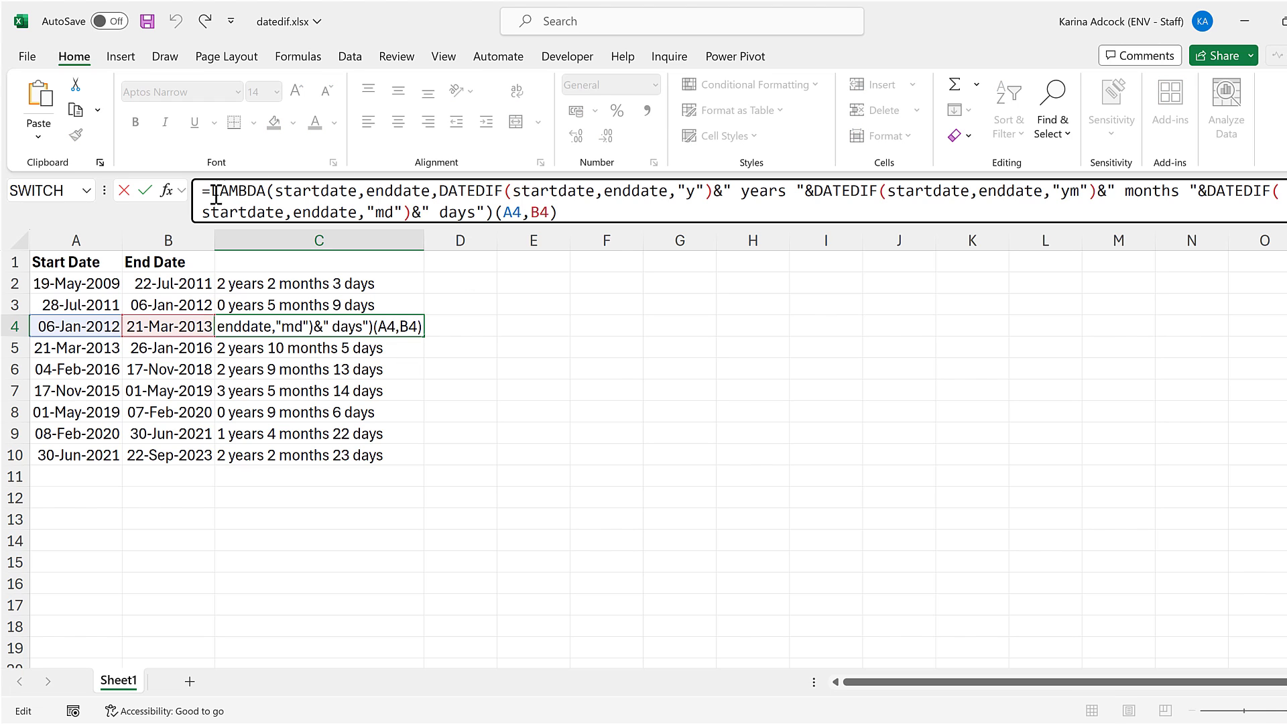
{"action": "left_click_drag", "start_coordinate": [202, 192], "coordinate": [492, 213]}
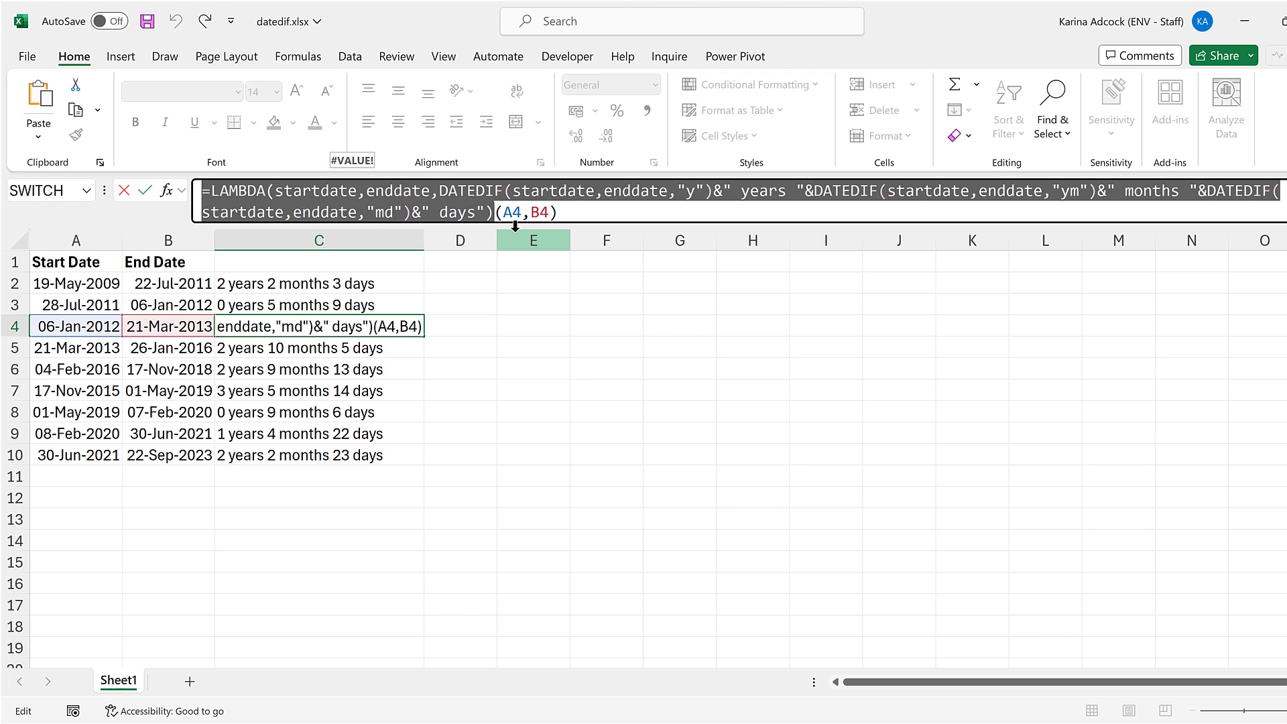
{"action": "key", "text": "ctrl+c"}
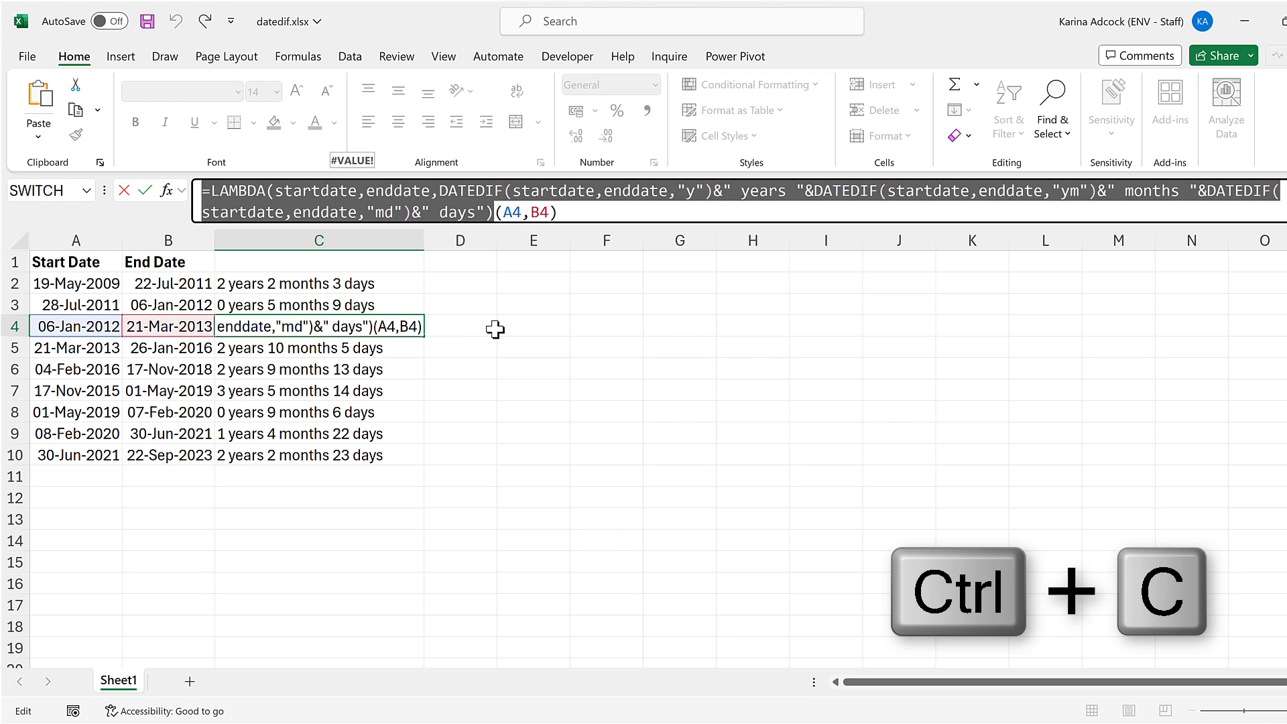
{"action": "key", "text": "Escape"}
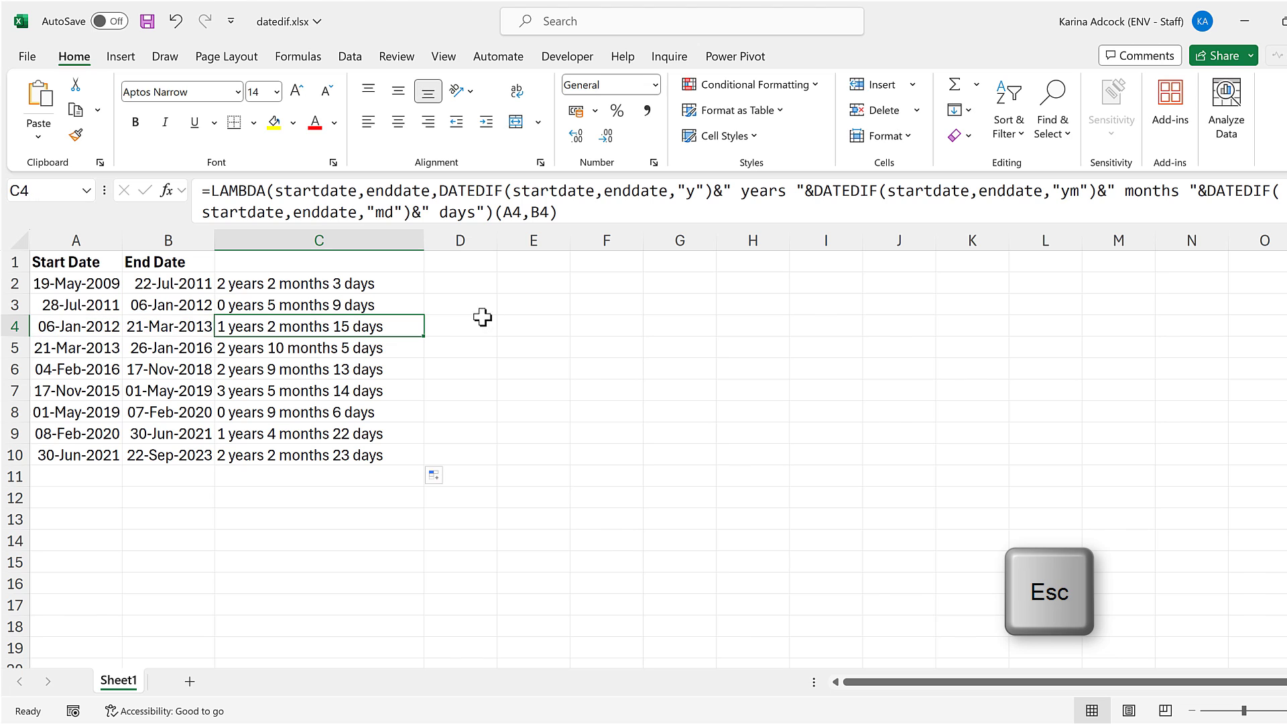
Step: Define a workbook-scoped name datewords that refers to the copied LAMBDA definition
{"action": "left_click", "coordinate": [299, 59]}
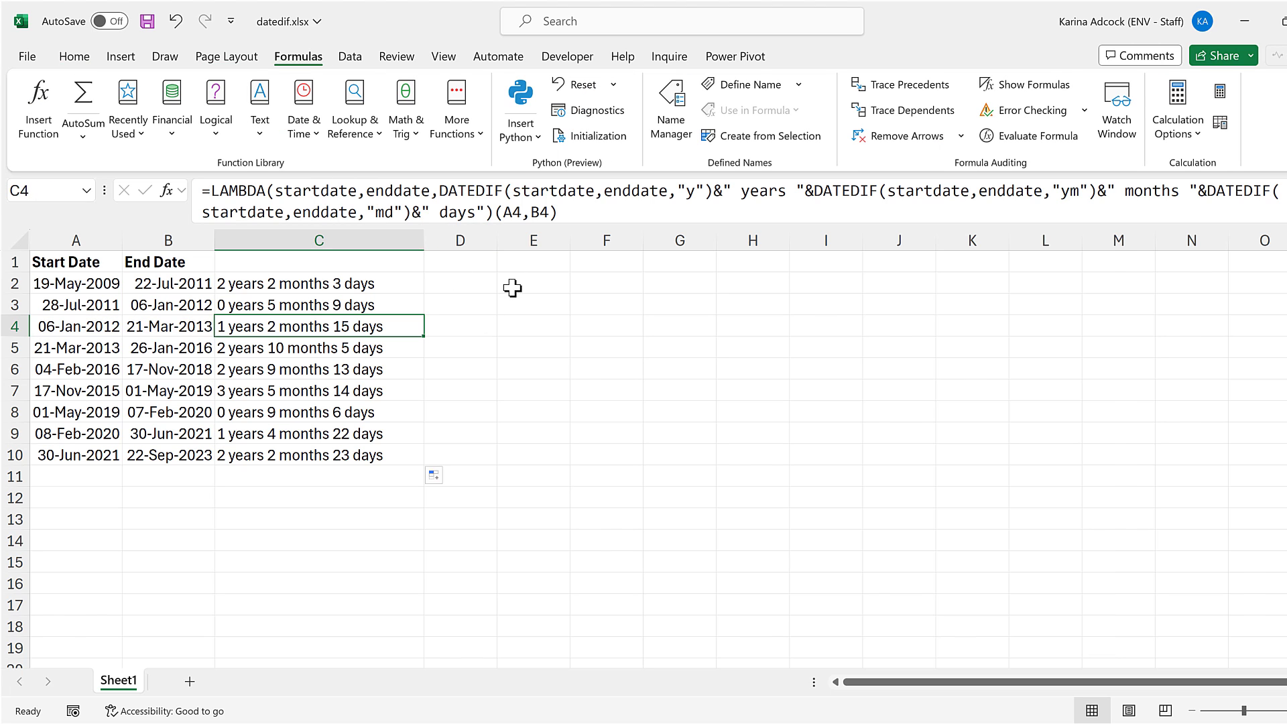
{"action": "left_click", "coordinate": [759, 89]}
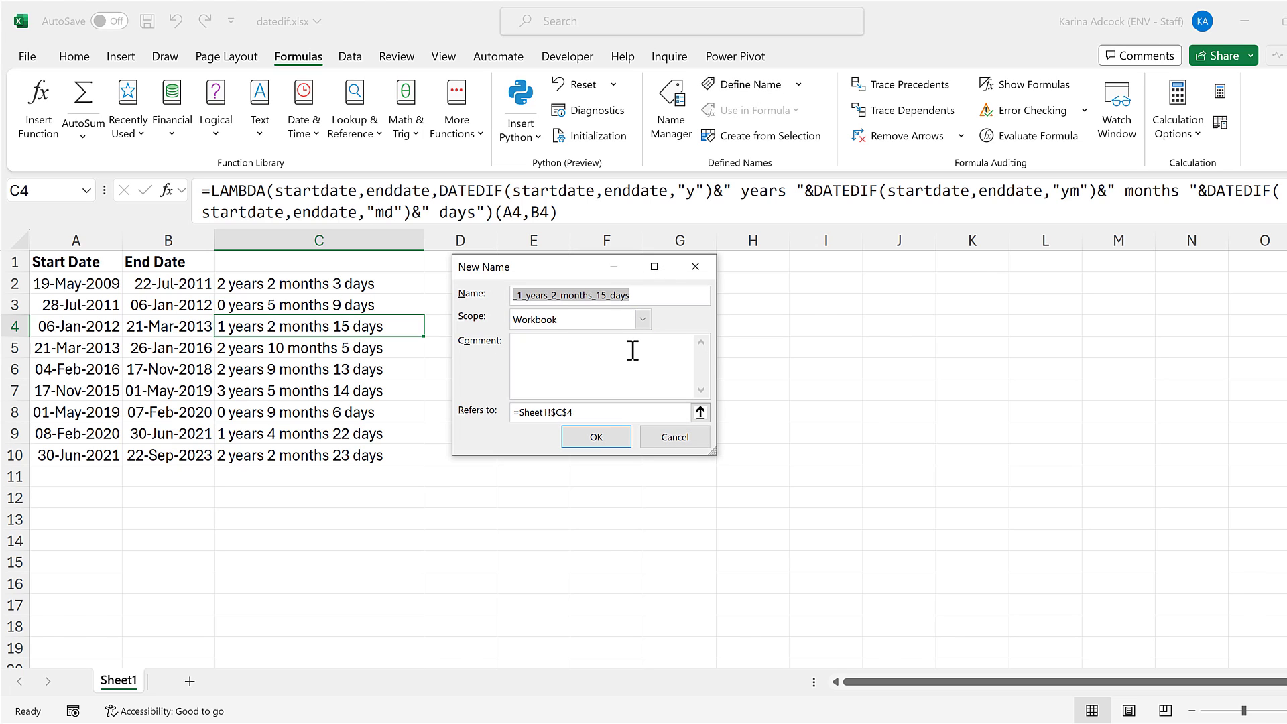
{"action": "type", "text": "datewords"}
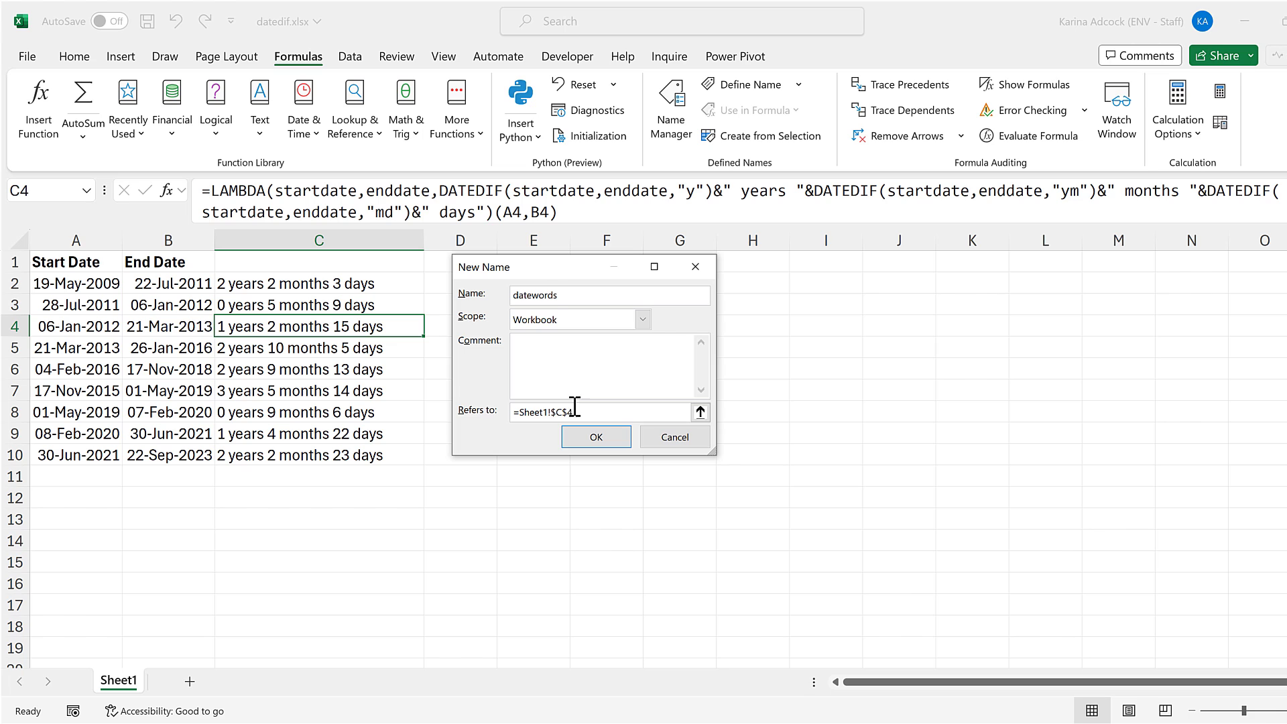
{"action": "left_click", "coordinate": [503, 412]}
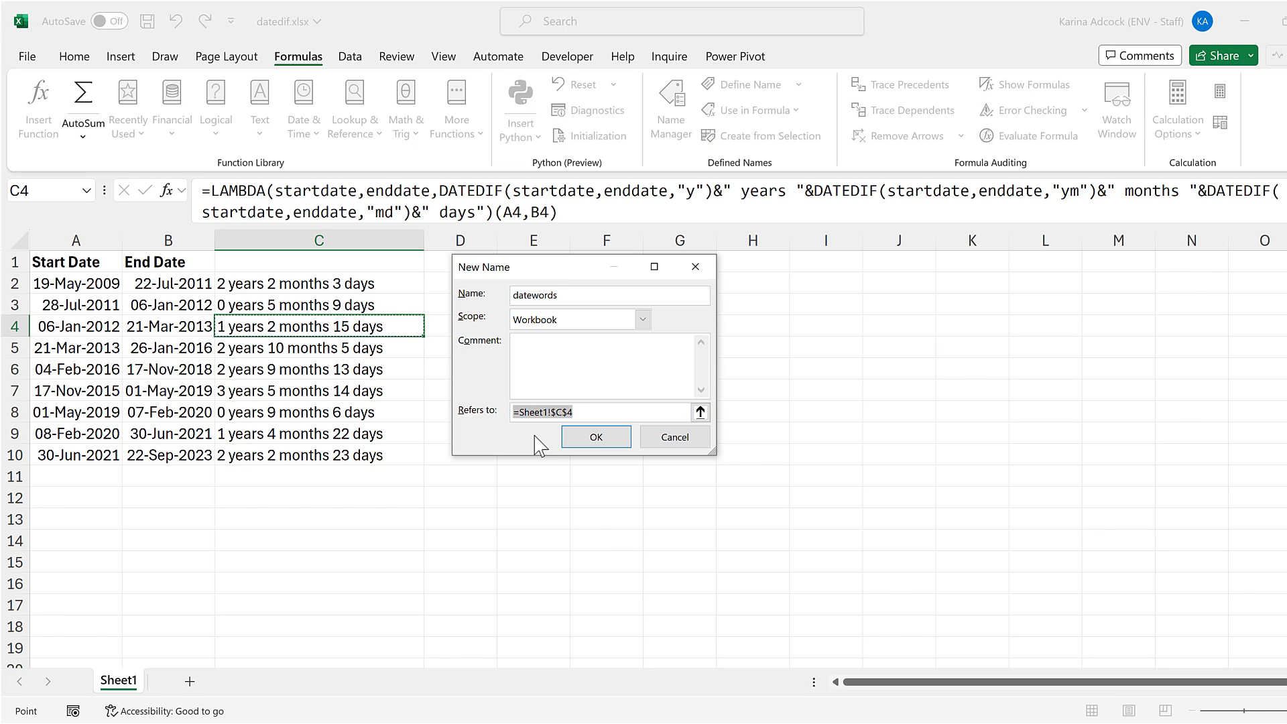
{"action": "key", "text": "ctrl+v"}
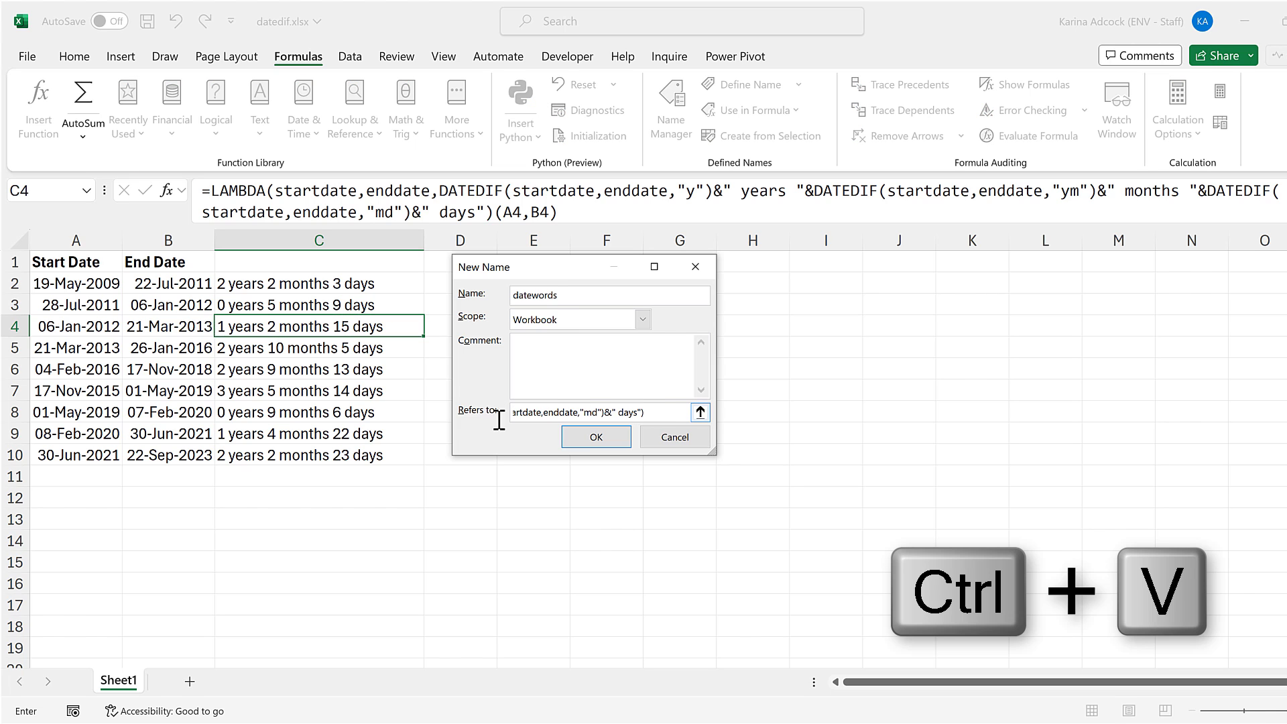
{"action": "left_click", "coordinate": [530, 413]}
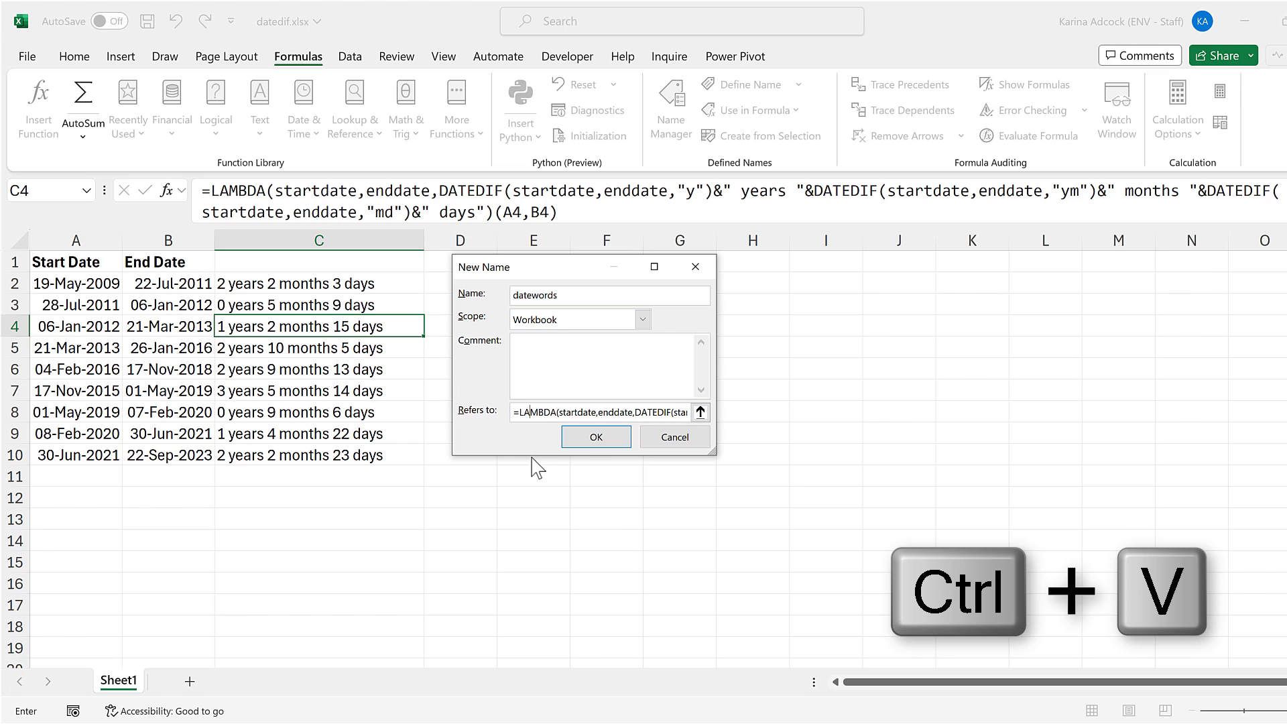
{"action": "left_click", "coordinate": [594, 437]}
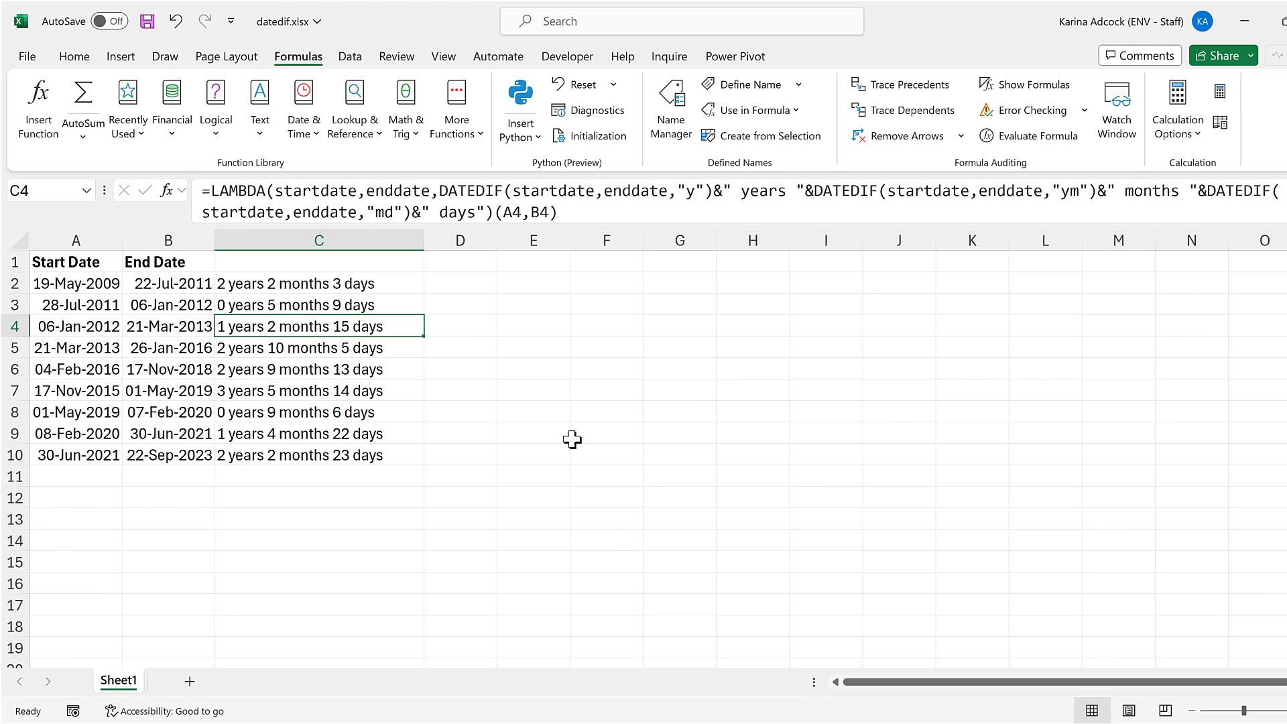
Step: Clear the formulas in C5:C10 and enter =datewords(A5,B5) in C5
{"action": "left_click", "coordinate": [315, 350]}
{"action": "left_click_drag", "start_coordinate": [315, 350], "coordinate": [308, 455]}
{"action": "key", "text": "Delete"}
{"action": "left_click", "coordinate": [303, 350]}
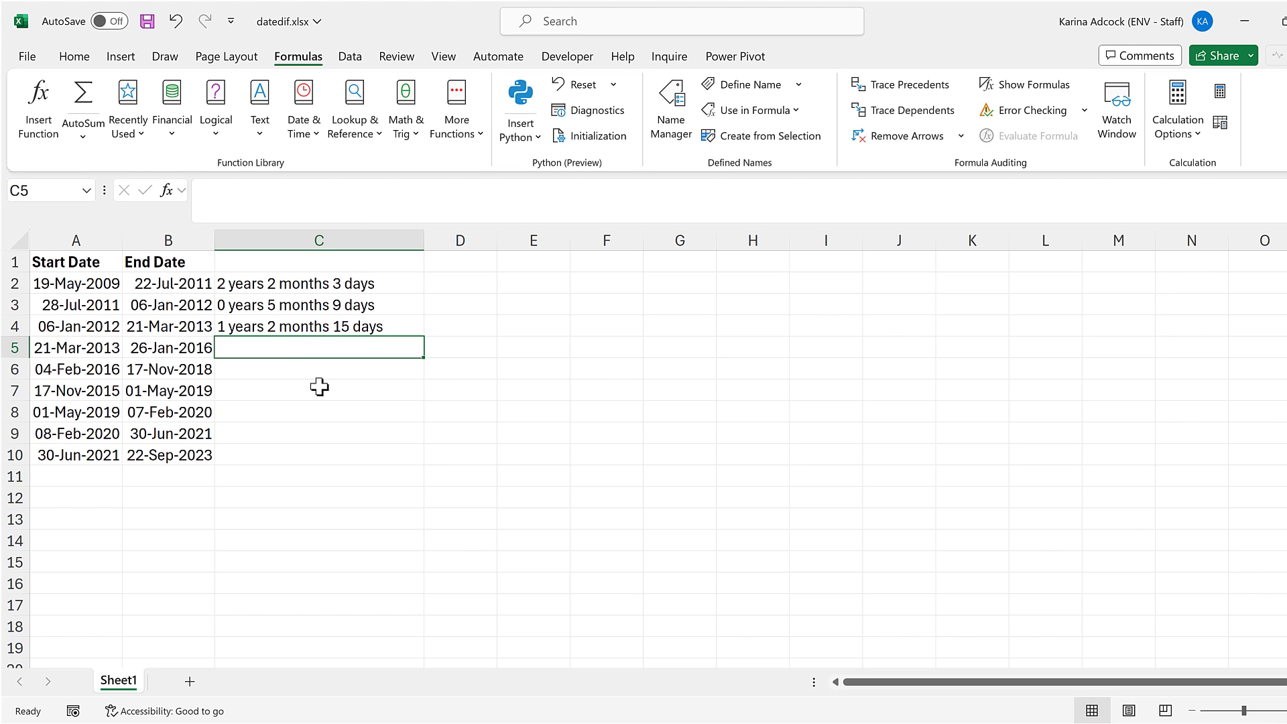
{"action": "type", "text": "=date"}
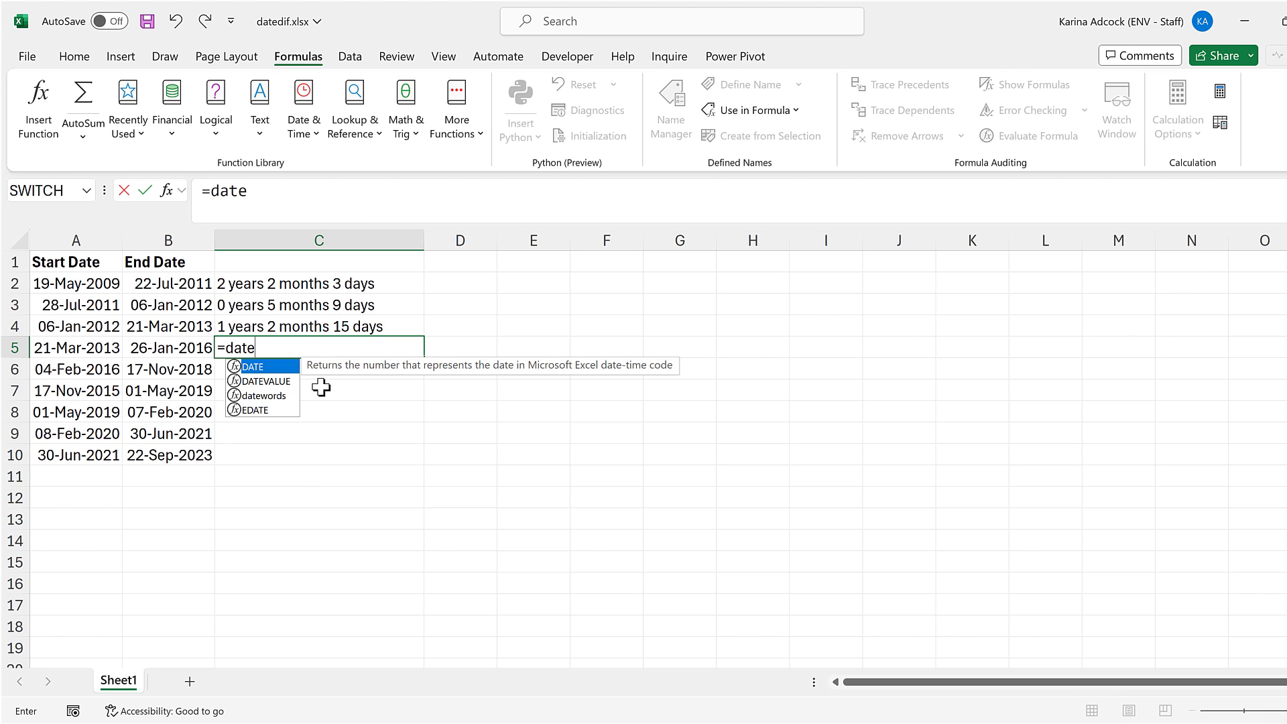
{"action": "double_click", "coordinate": [264, 396]}
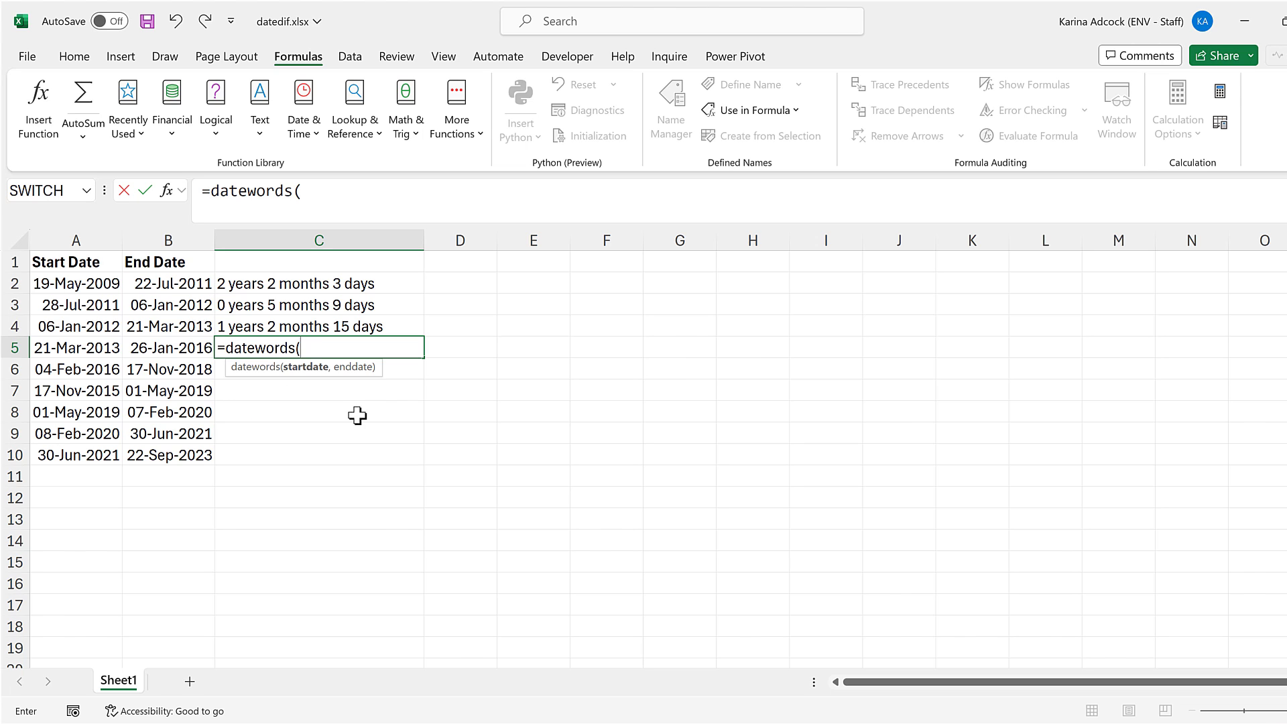
{"action": "left_click", "coordinate": [69, 349]}
{"action": "type", "text": ","}
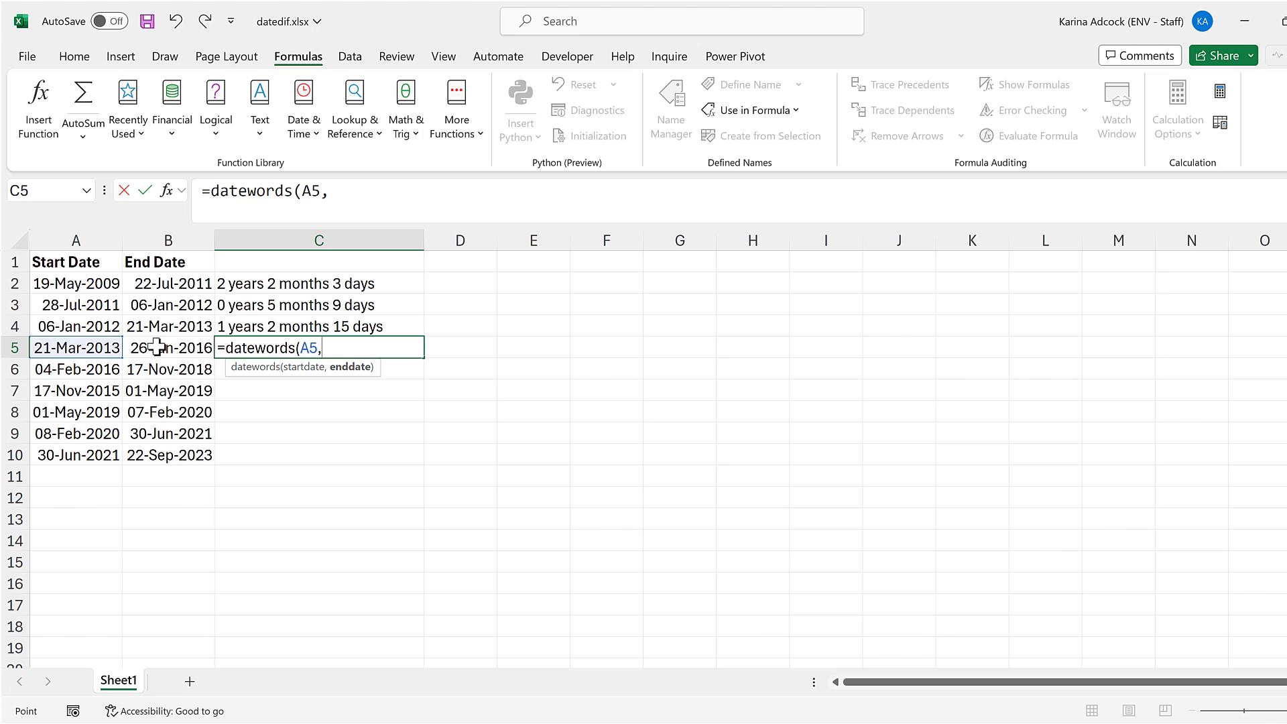
{"action": "left_click", "coordinate": [156, 348]}
{"action": "key", "text": "Return"}
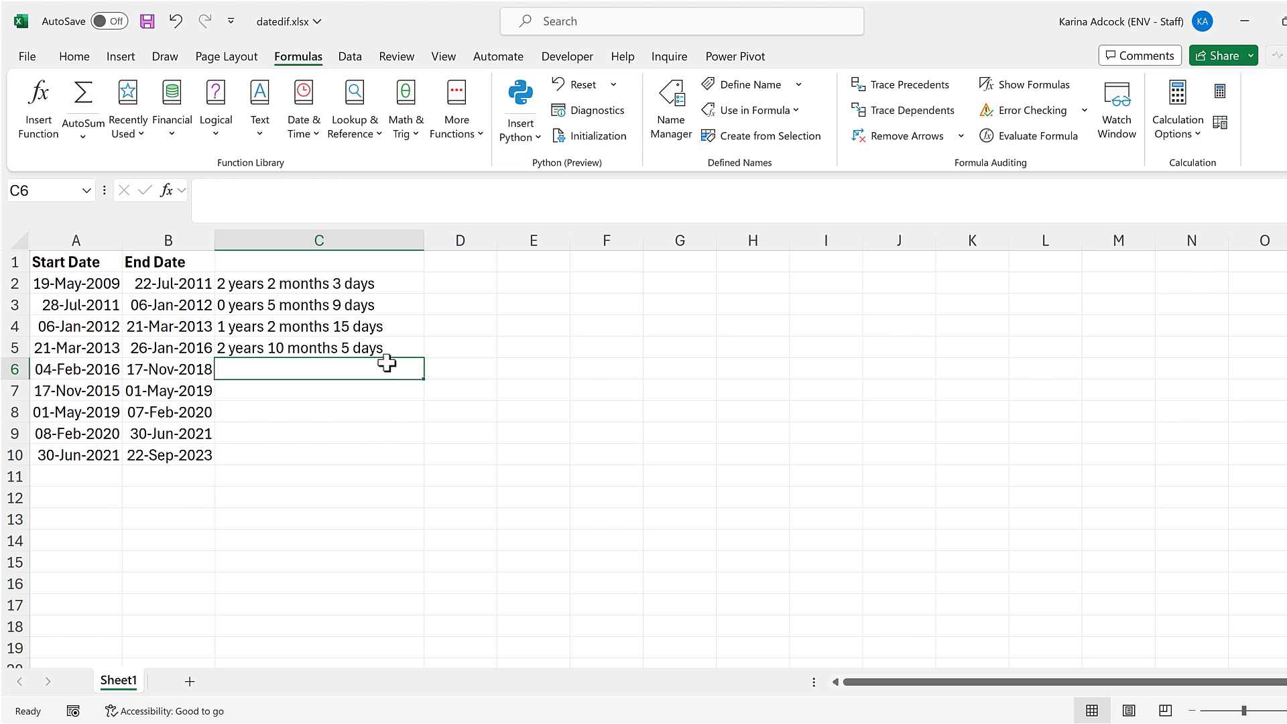
Step: Fill the datewords formula from C5 down to C10
{"action": "left_click", "coordinate": [396, 350]}
{"action": "double_click", "coordinate": [424, 357]}
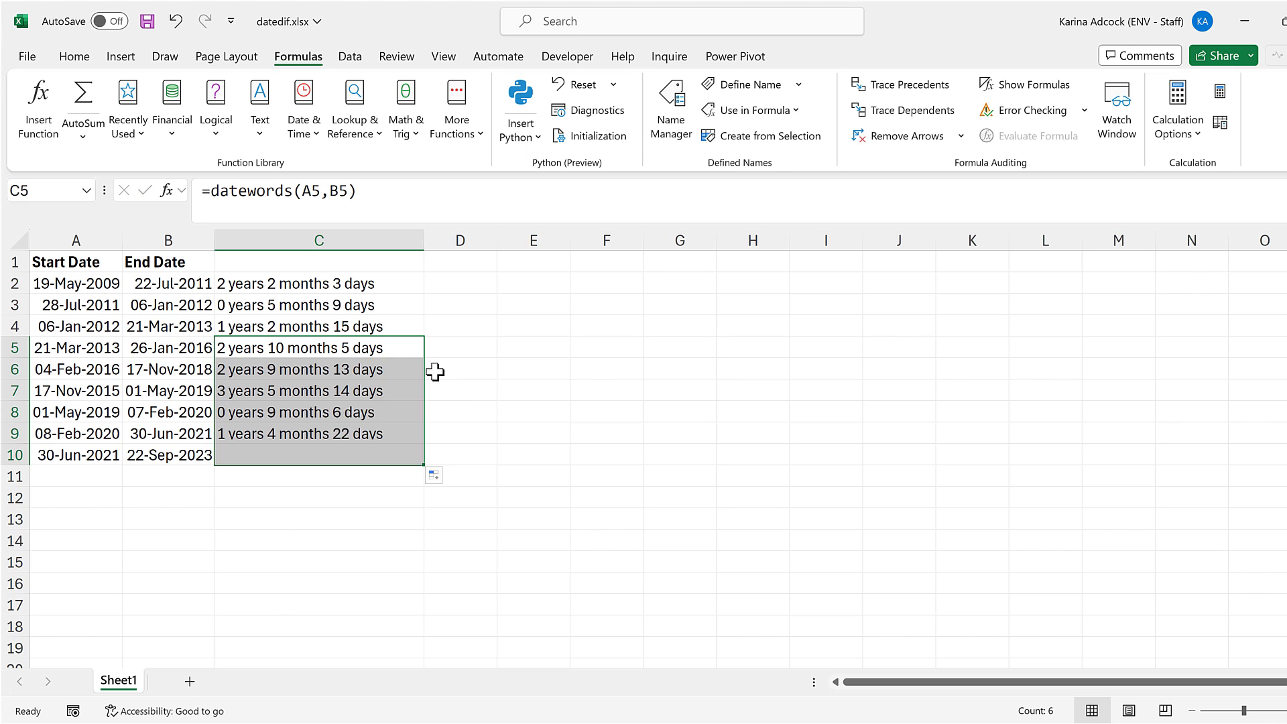
{"action": "left_click", "coordinate": [390, 349]}
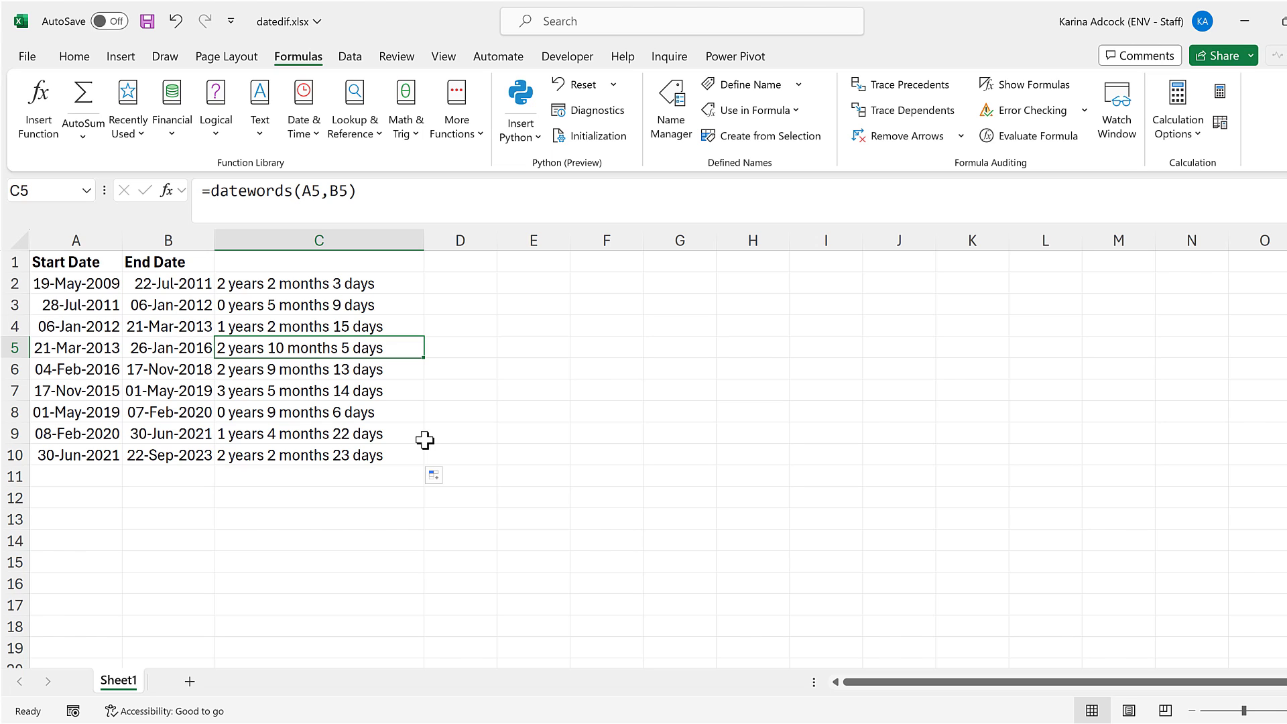
Step: Copy the full text of the LET formula in C3 without changing the cell
{"action": "left_click", "coordinate": [317, 309]}
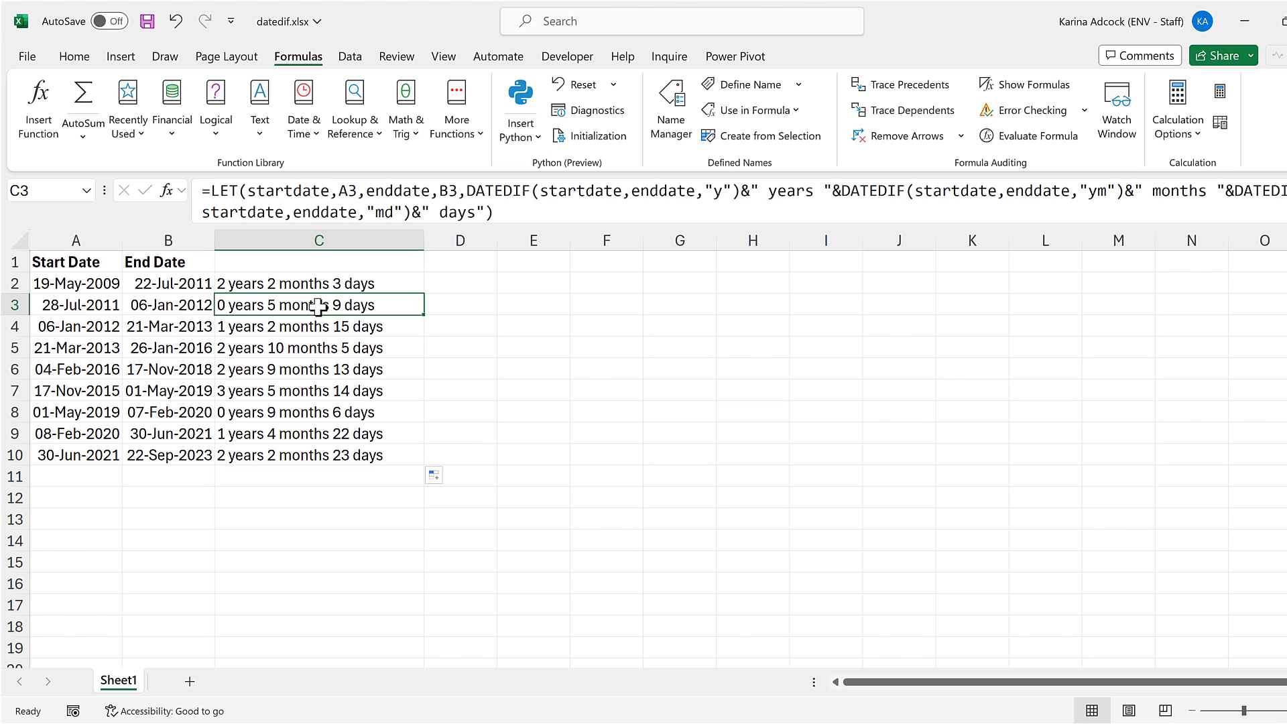
{"action": "left_click", "coordinate": [369, 193]}
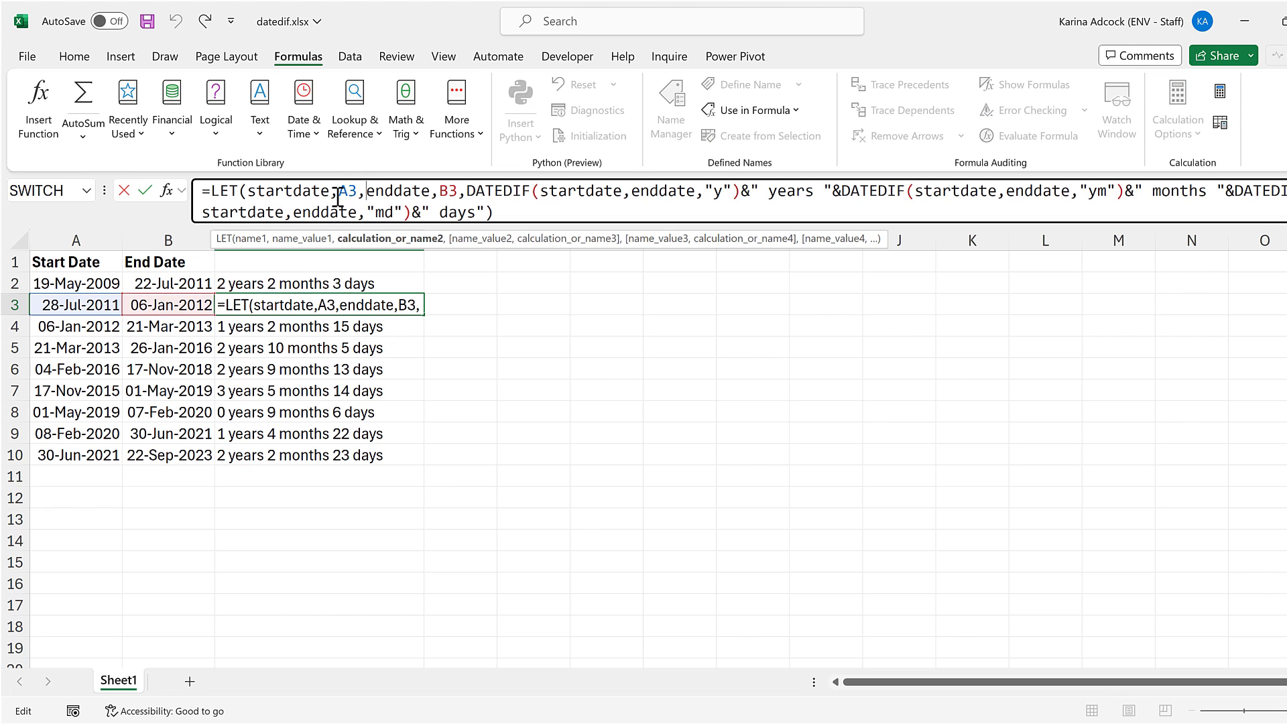
{"action": "left_click", "coordinate": [514, 210]}
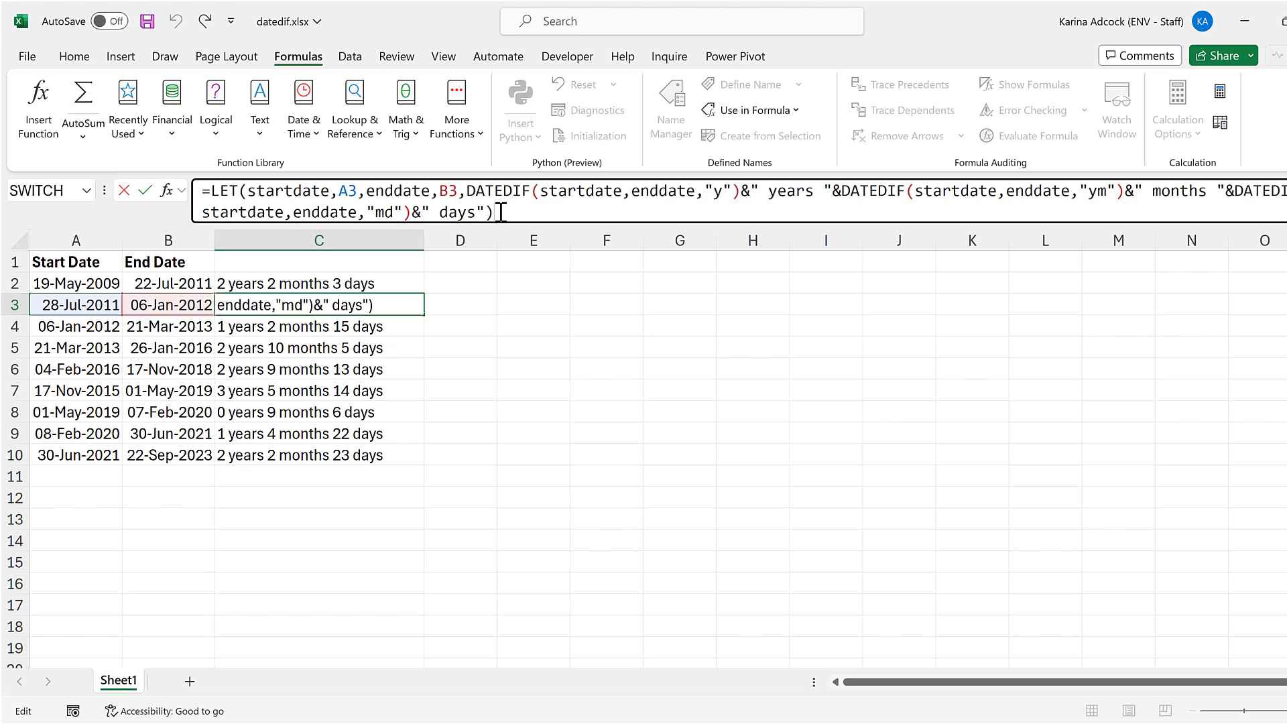
{"action": "left_click_drag", "start_coordinate": [500, 212], "coordinate": [198, 190]}
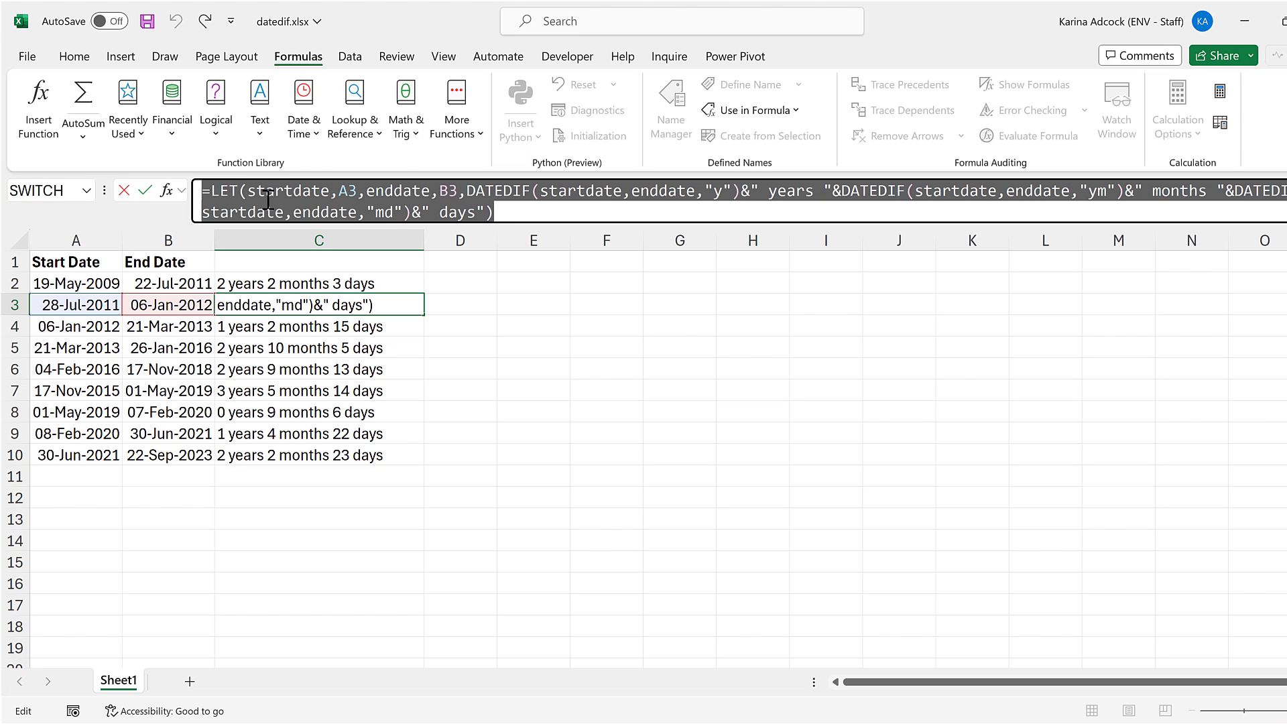
{"action": "key", "text": "ctrl+c"}
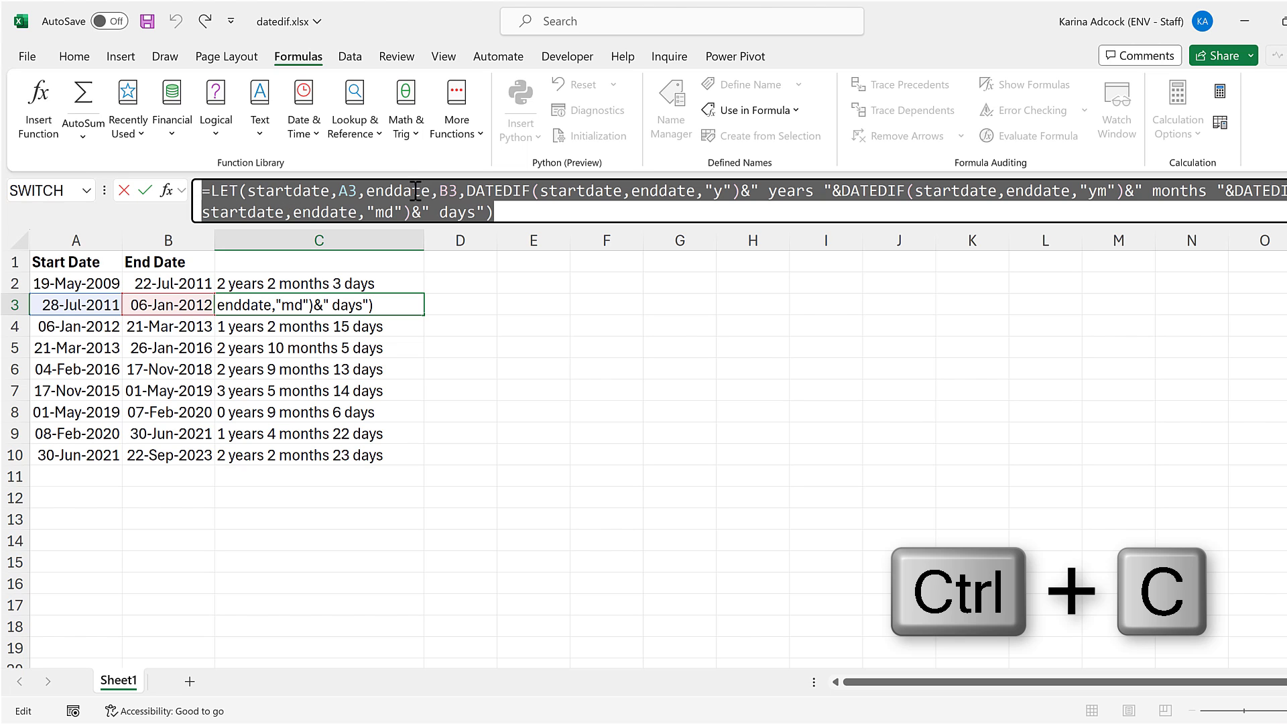
{"action": "key", "text": "Escape"}
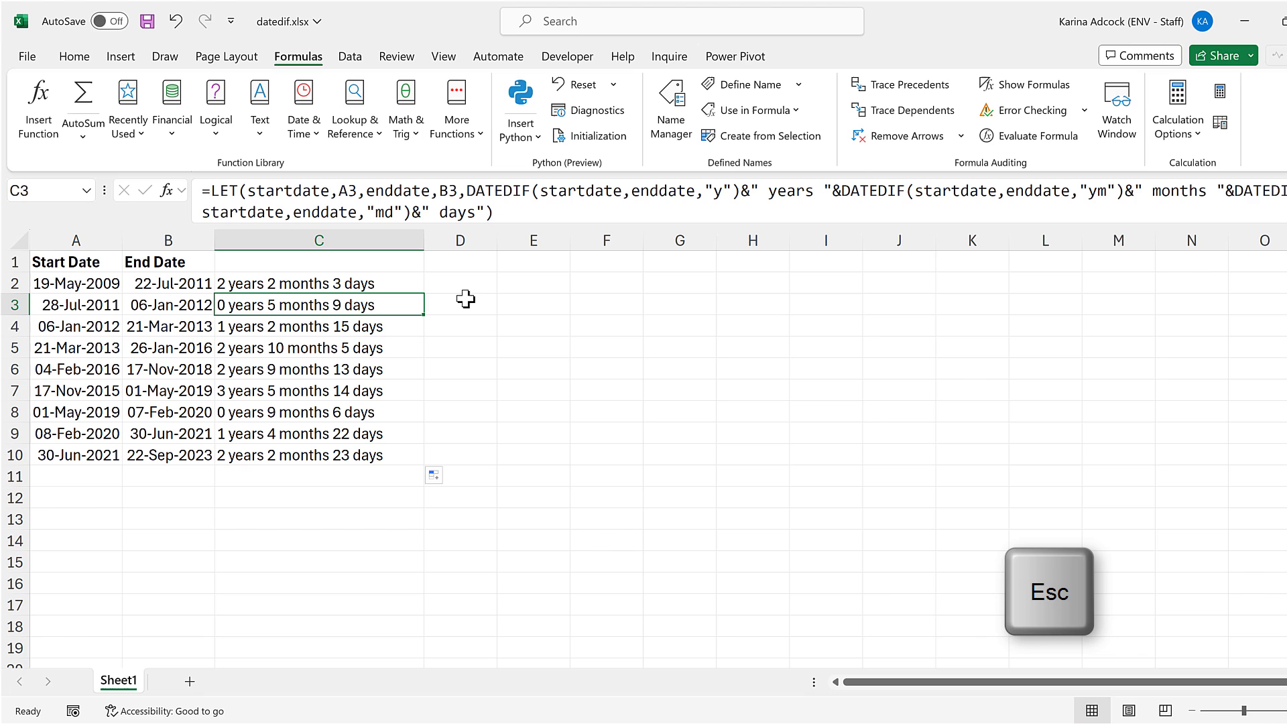
Step: Open the AutoCorrect options from the proofing settings
{"action": "left_click", "coordinate": [28, 57]}
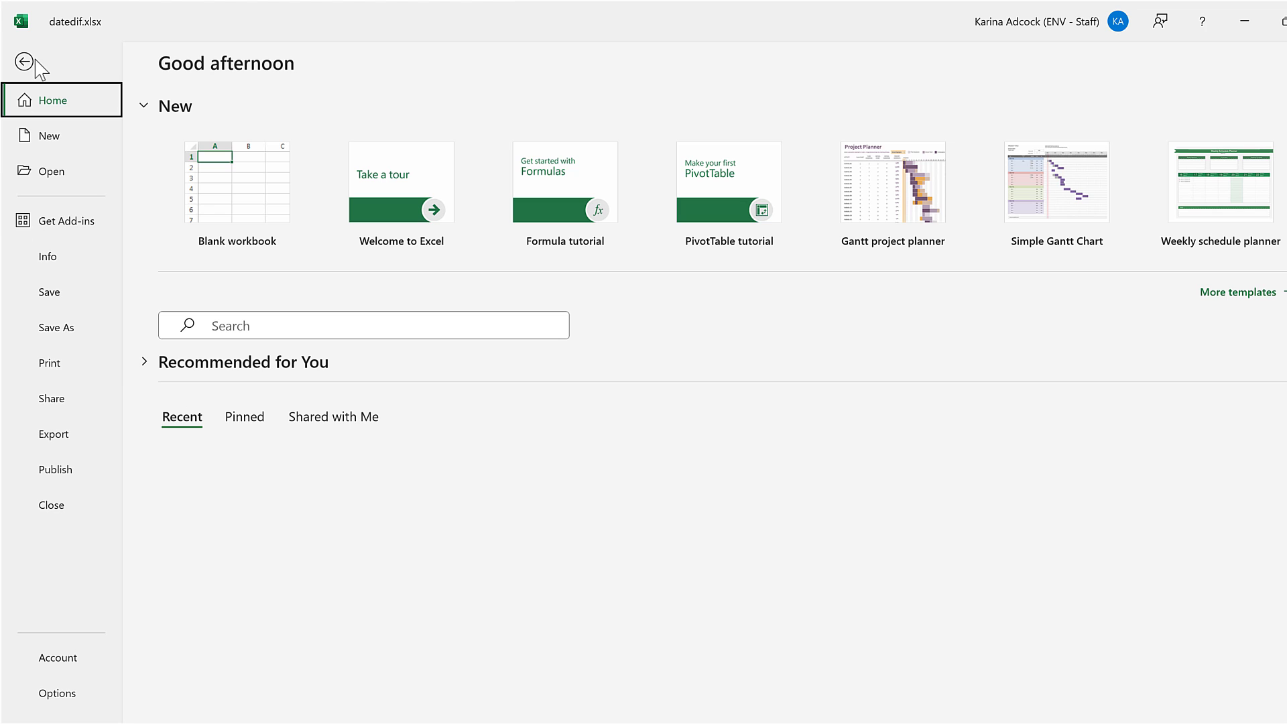
{"action": "left_click", "coordinate": [27, 701]}
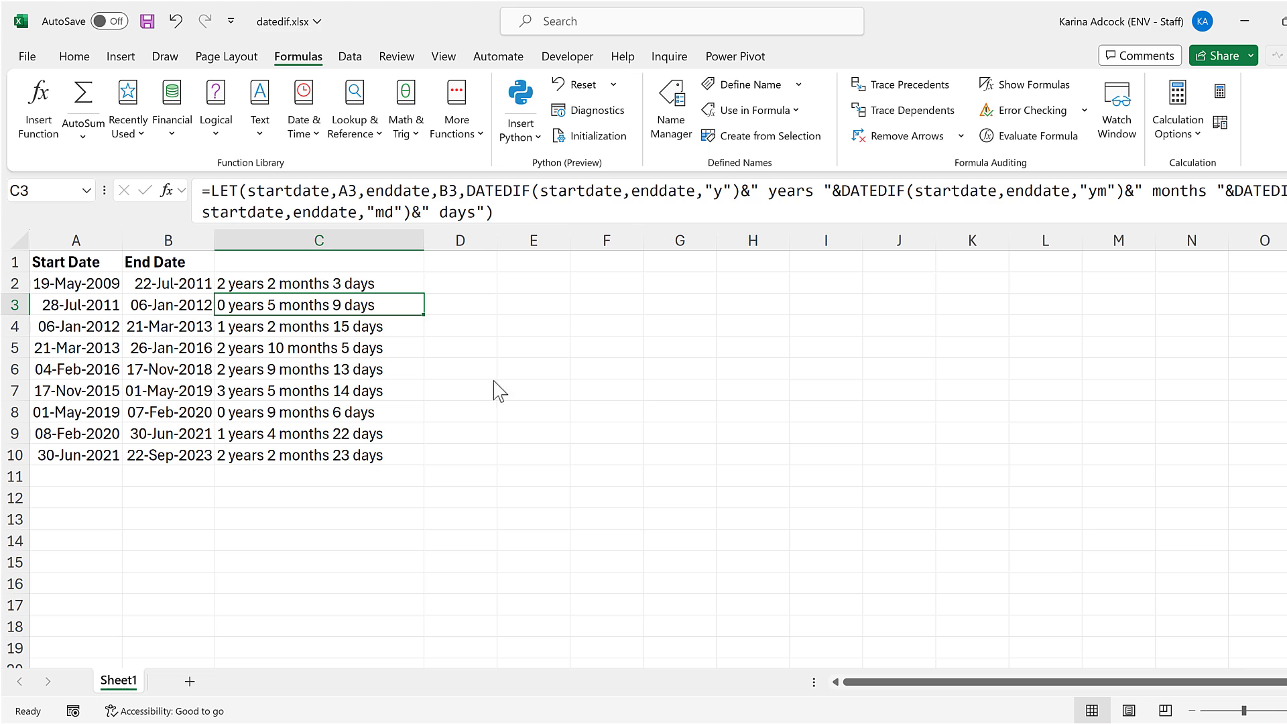
{"action": "left_click", "coordinate": [352, 191]}
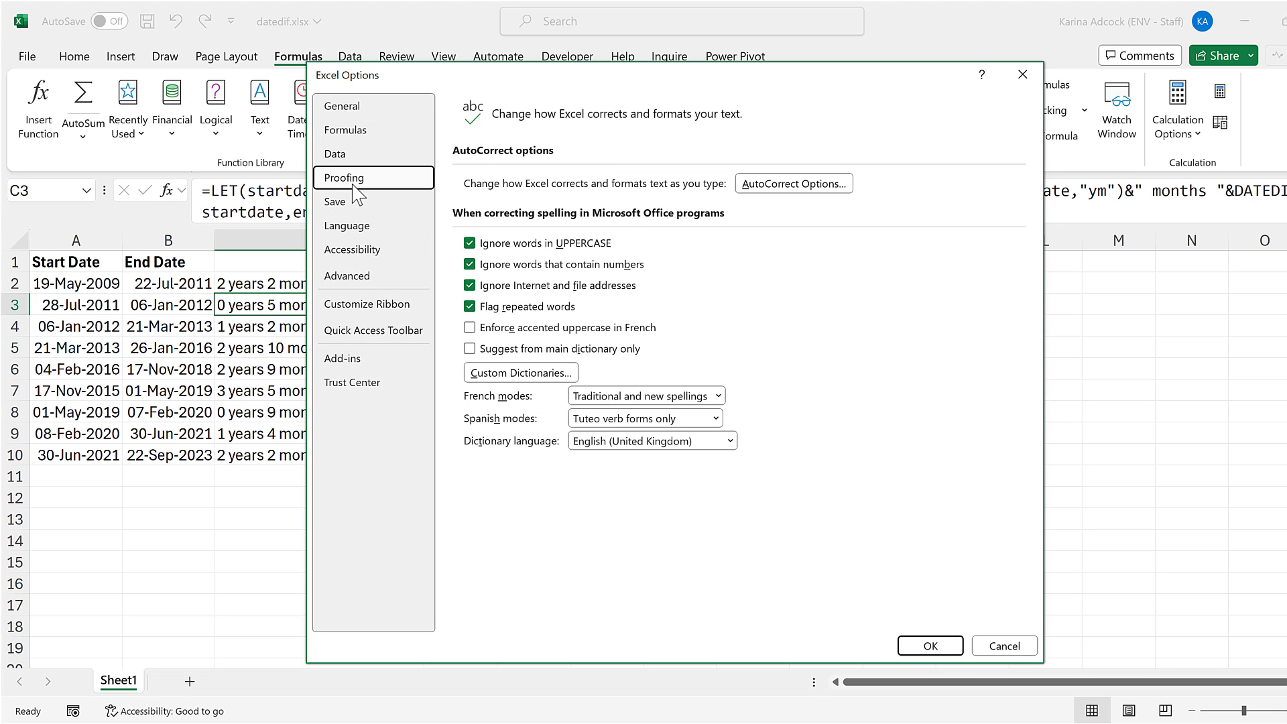
{"action": "left_click", "coordinate": [833, 188]}
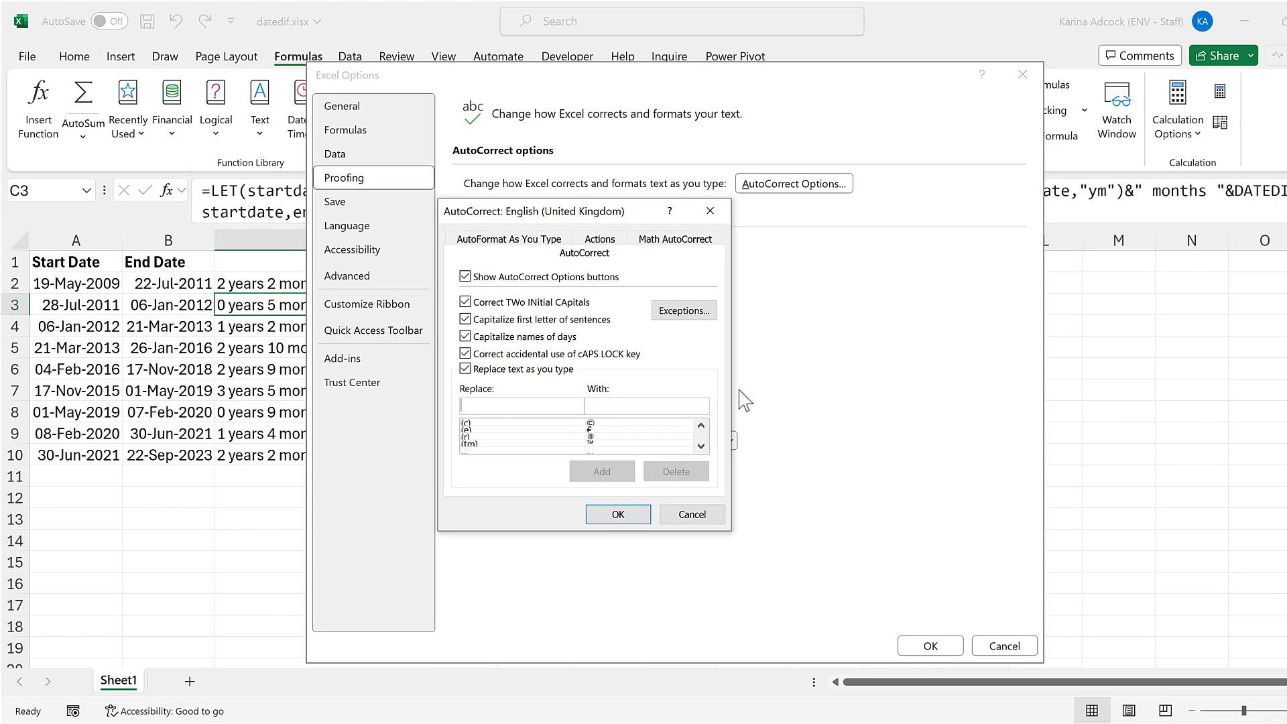
Step: Add an AutoCorrect entry that replaces datewords with the copied LET formula, and save the settings
{"action": "left_click", "coordinate": [491, 407]}
{"action": "type", "text": "datewords"}
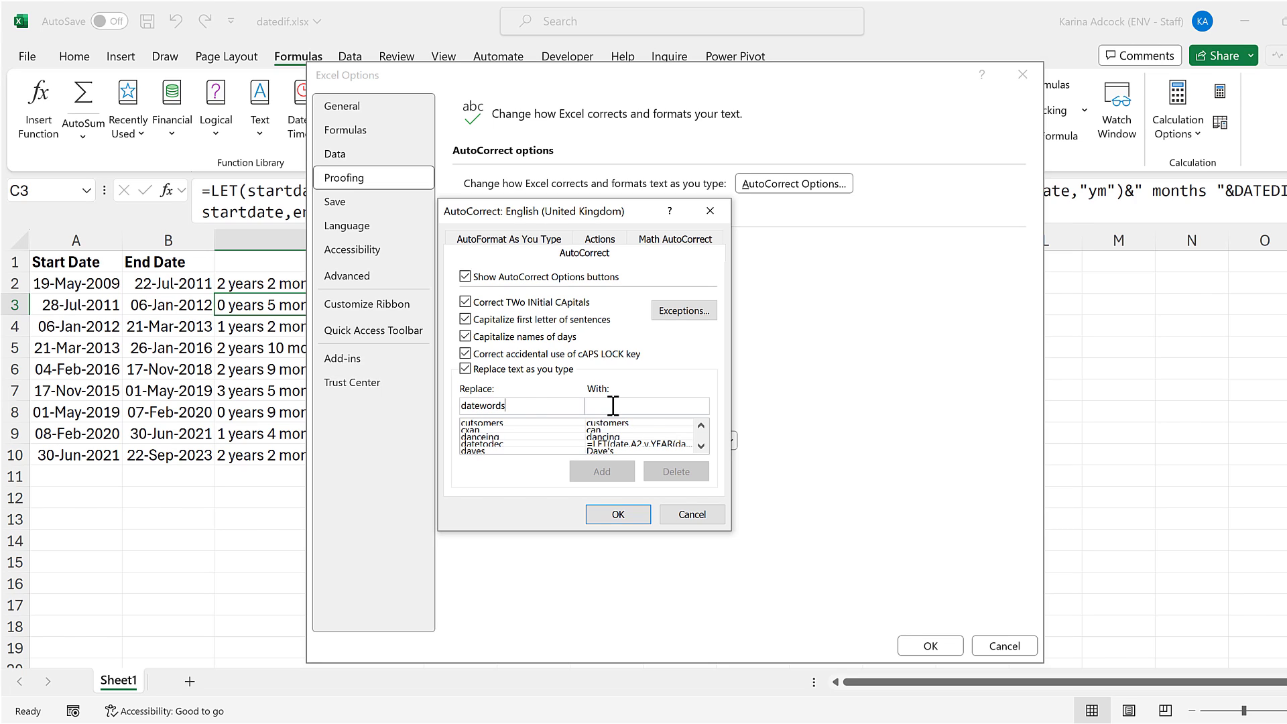
{"action": "key", "text": "ctrl+v"}
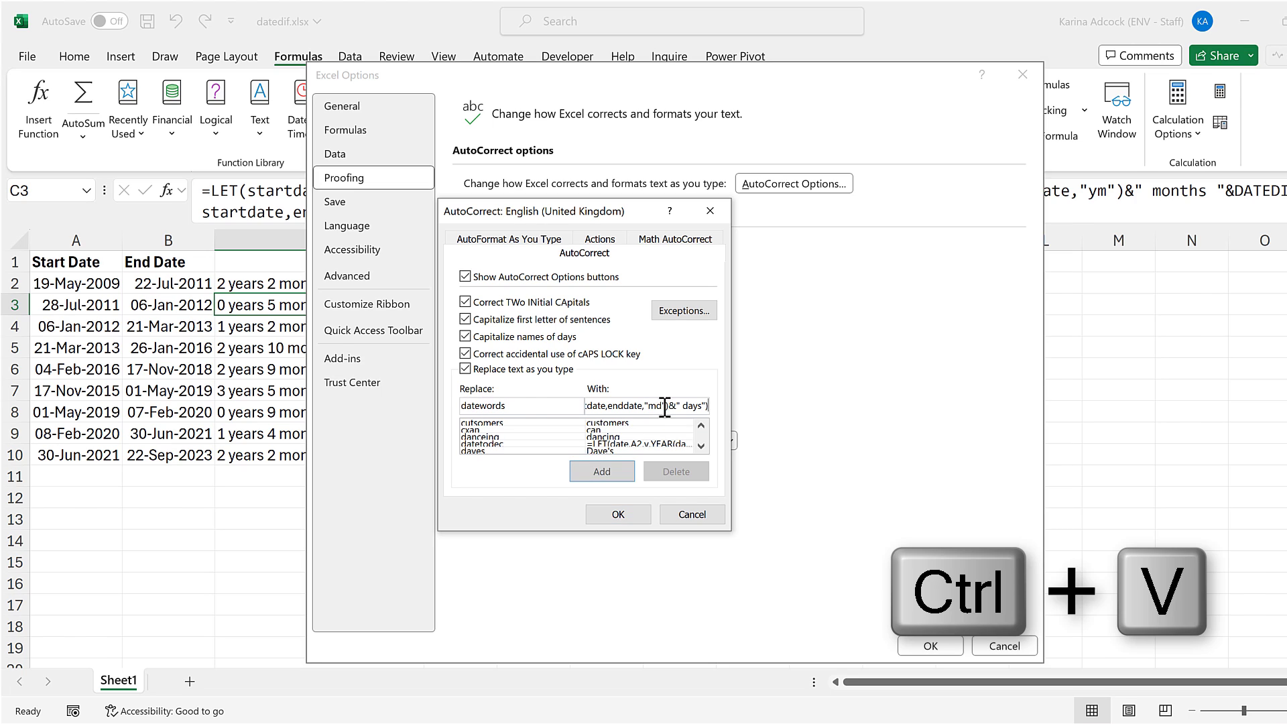
{"action": "key", "text": "shift+Home"}
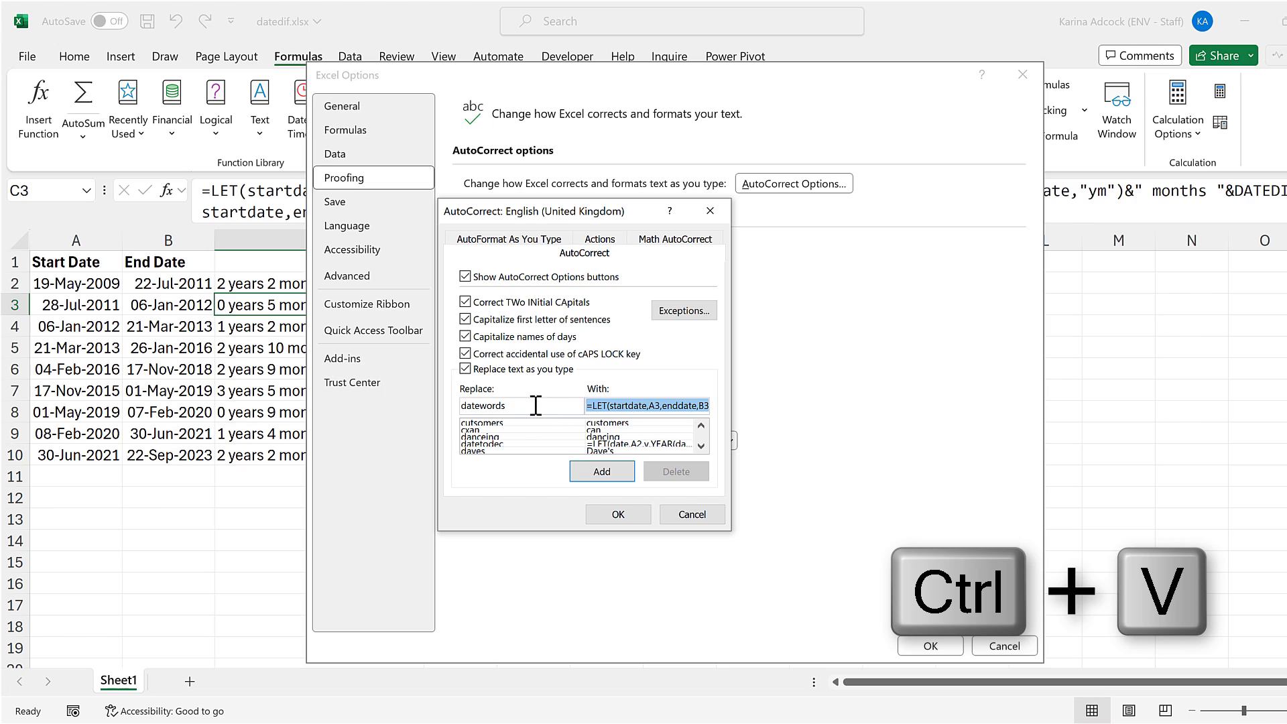
{"action": "left_click", "coordinate": [623, 407]}
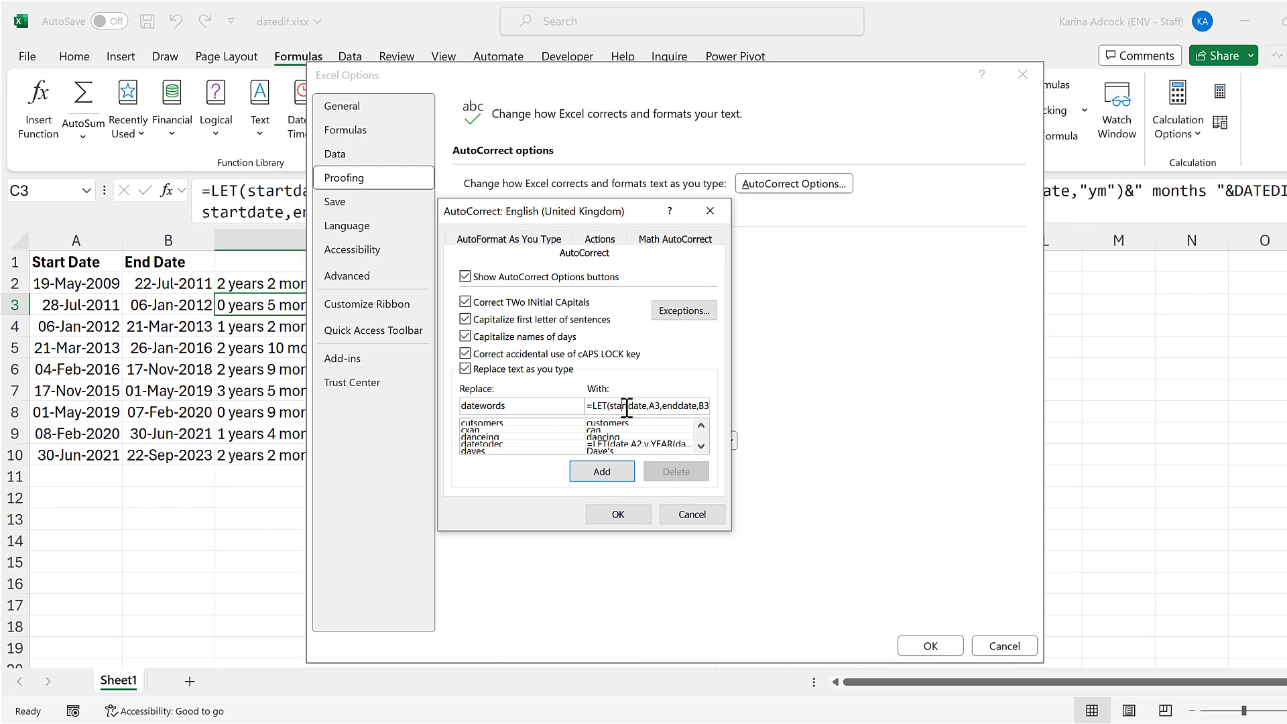
{"action": "left_click", "coordinate": [612, 469]}
{"action": "left_click", "coordinate": [618, 517]}
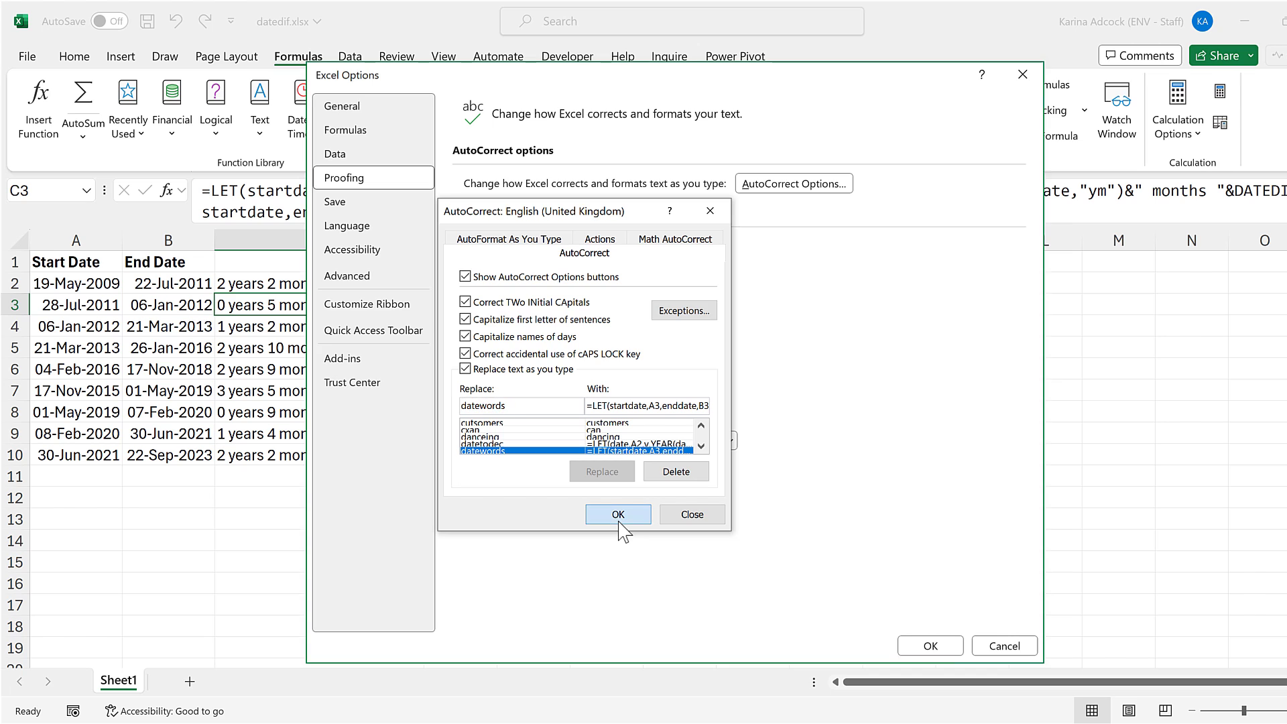
{"action": "left_click", "coordinate": [930, 646]}
Step: Clear the formulas in C6:C10
{"action": "left_click", "coordinate": [283, 360]}
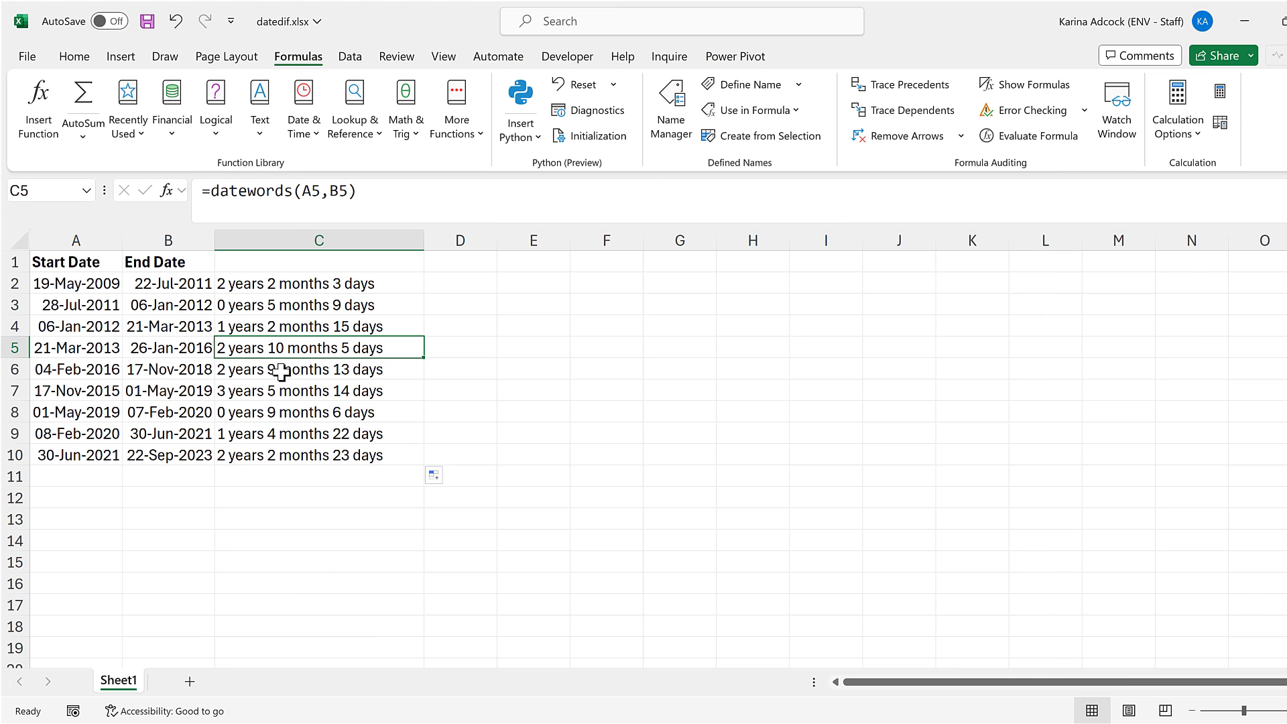
{"action": "left_click_drag", "start_coordinate": [279, 368], "coordinate": [282, 456]}
{"action": "key", "text": "Delete"}
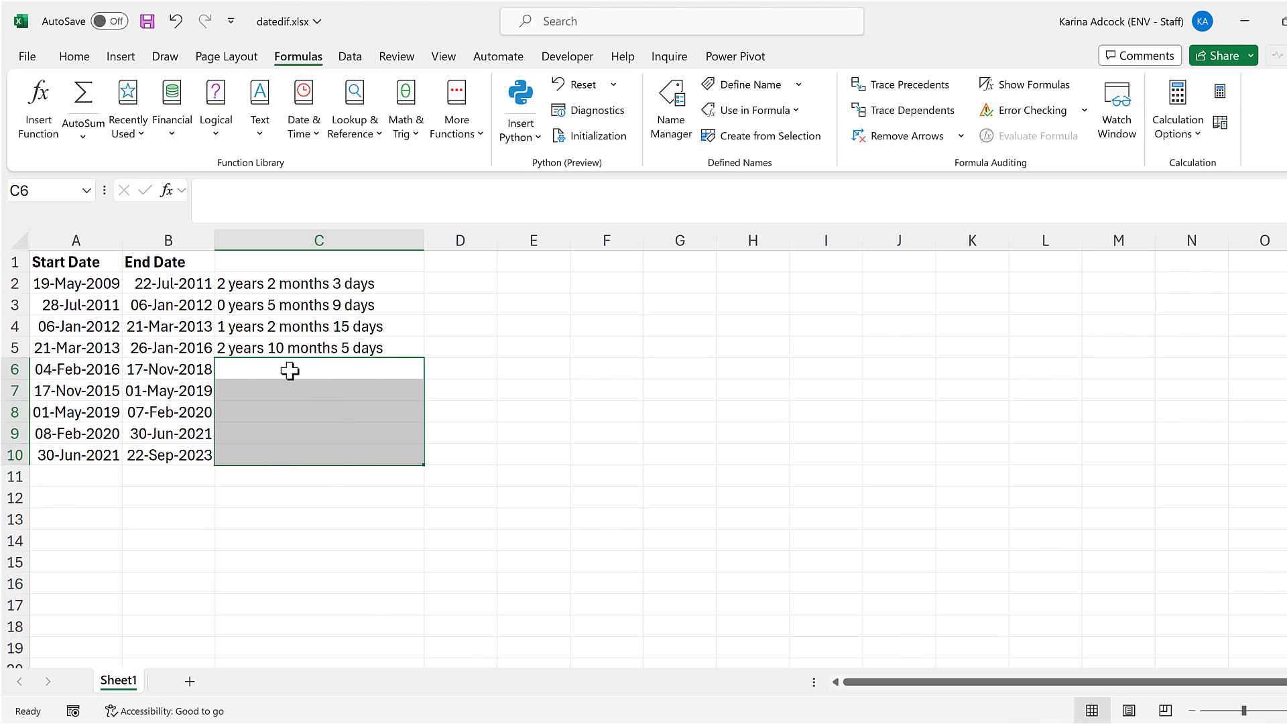
Step: Enter the AutoCorrect shortcut datewords in C6 to insert the stored LET formula
{"action": "left_click", "coordinate": [290, 371]}
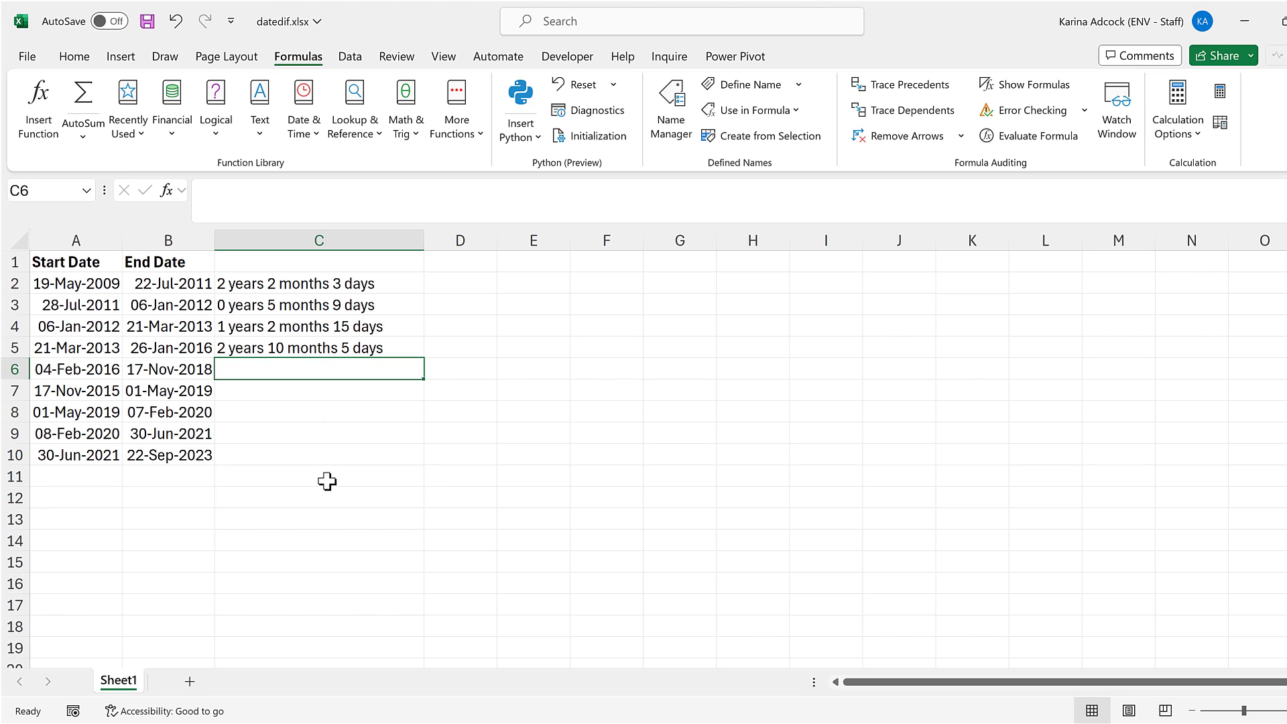
{"action": "type", "text": "datewo"}
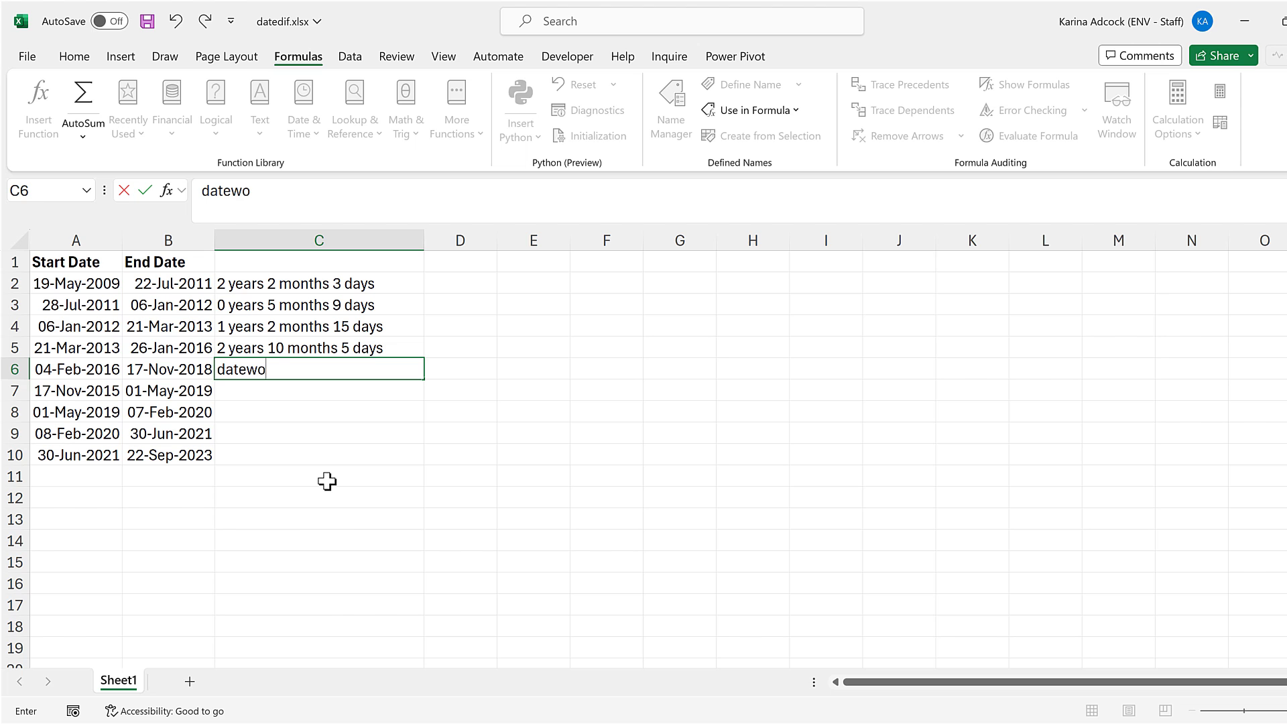
{"action": "type", "text": "rds"}
{"action": "key", "text": "Return"}
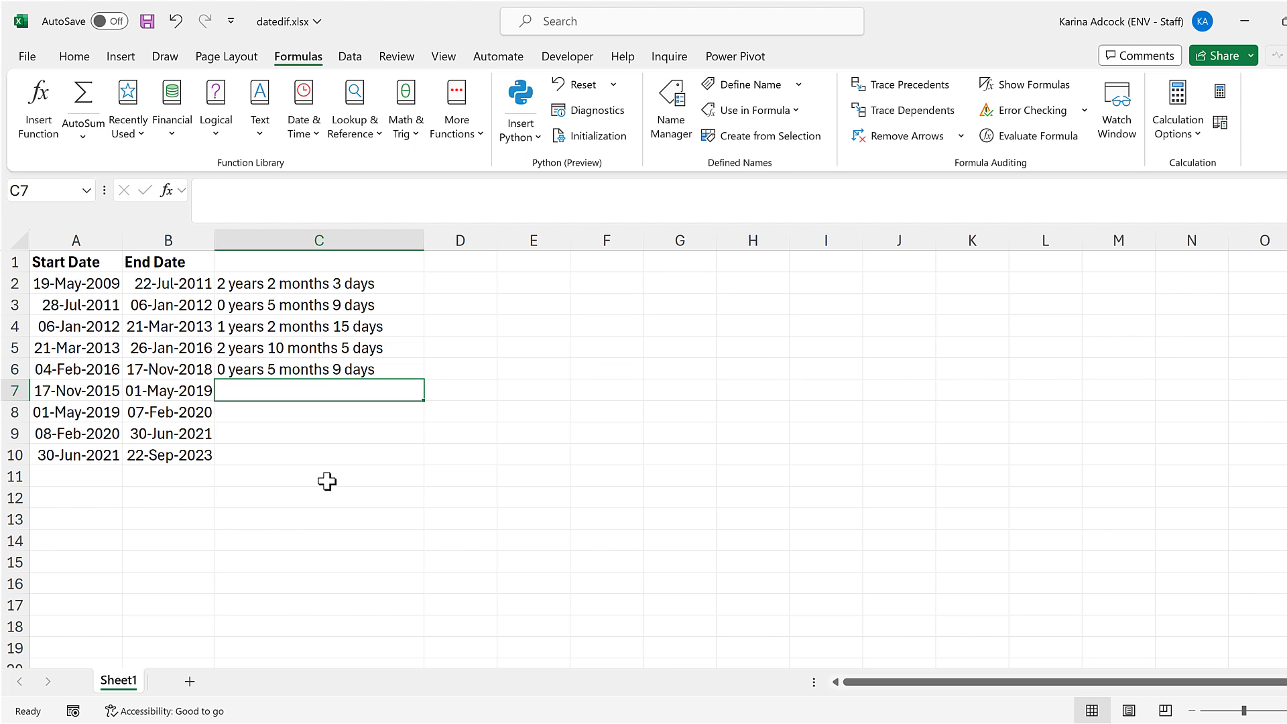
Step: Change the LET formula in C6 so startdate refers to A6 and enddate refers to B6
{"action": "left_click", "coordinate": [317, 368]}
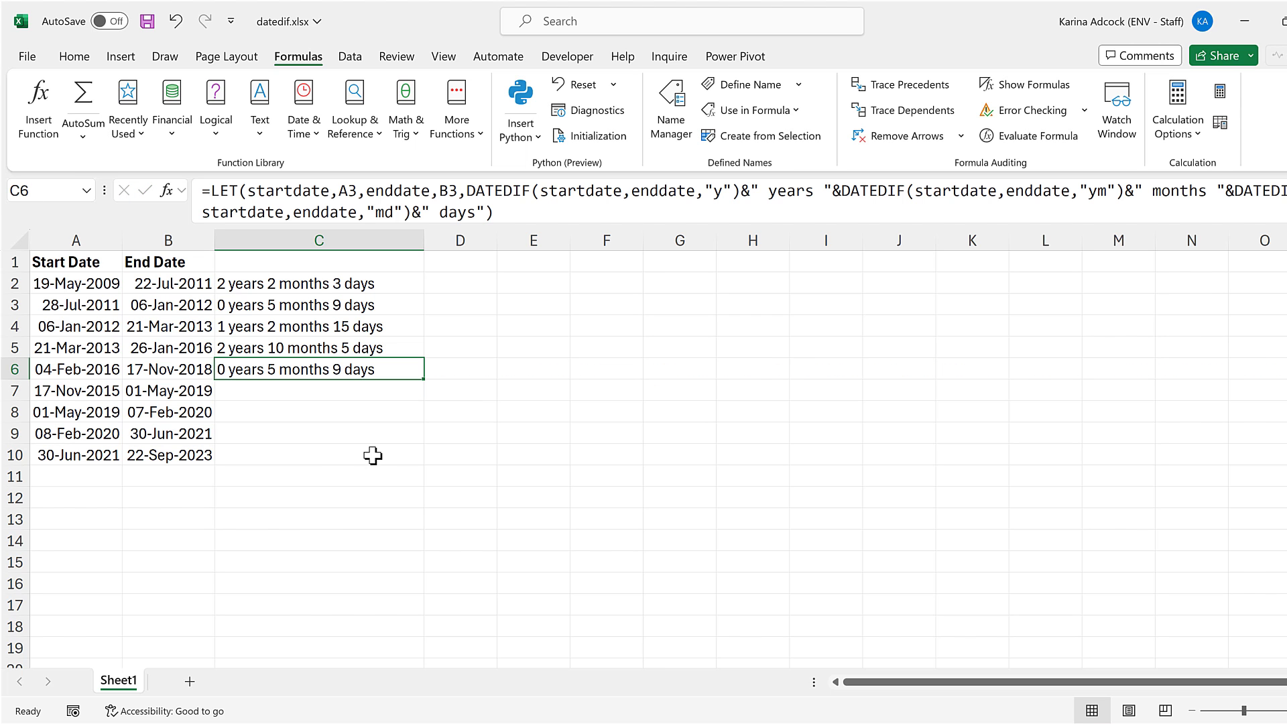
{"action": "left_click", "coordinate": [511, 214]}
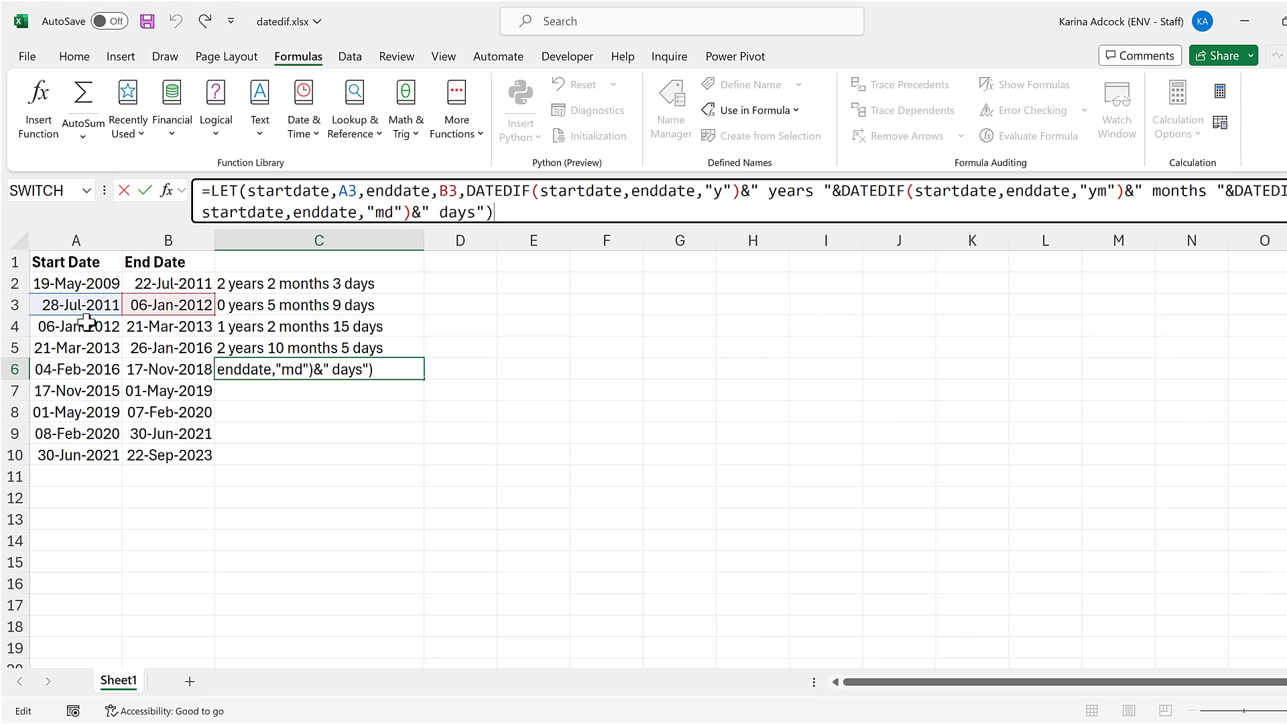
{"action": "left_click_drag", "start_coordinate": [80, 299], "coordinate": [75, 373]}
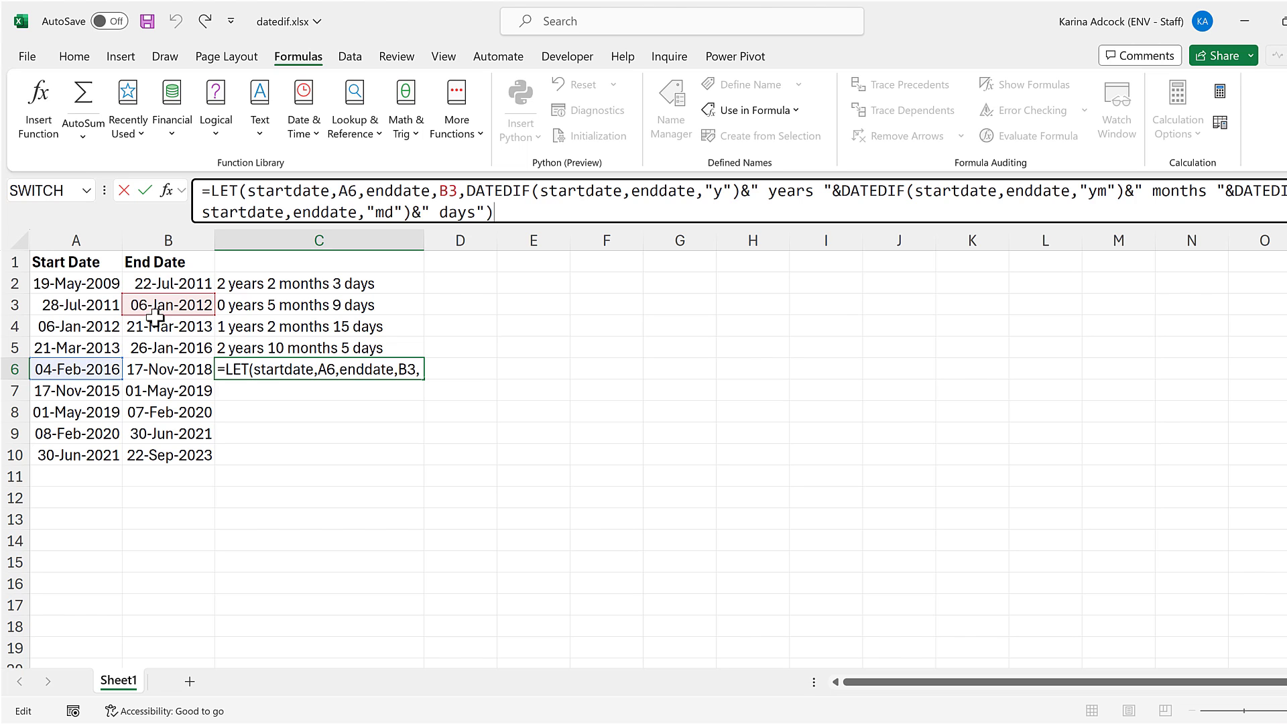
{"action": "left_click_drag", "start_coordinate": [154, 315], "coordinate": [154, 372]}
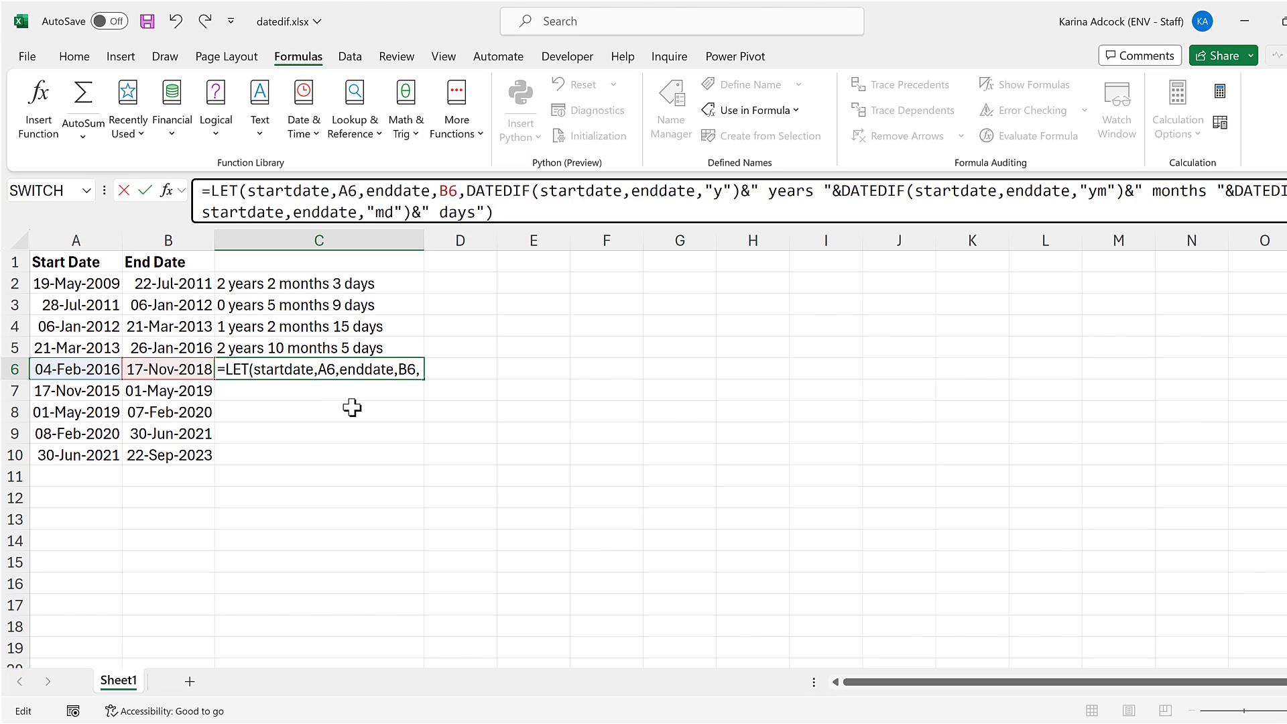
{"action": "key", "text": "Return"}
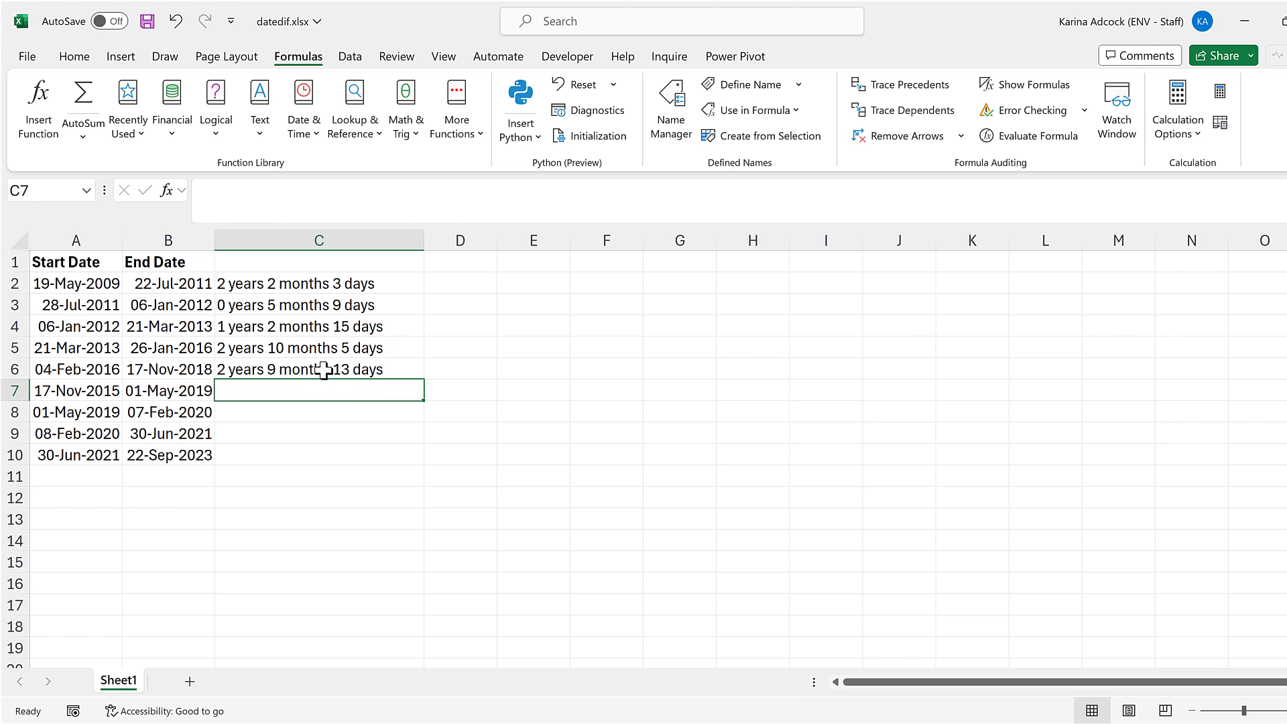
Step: Fill the LET formula from C6 down to C10
{"action": "left_click", "coordinate": [325, 372]}
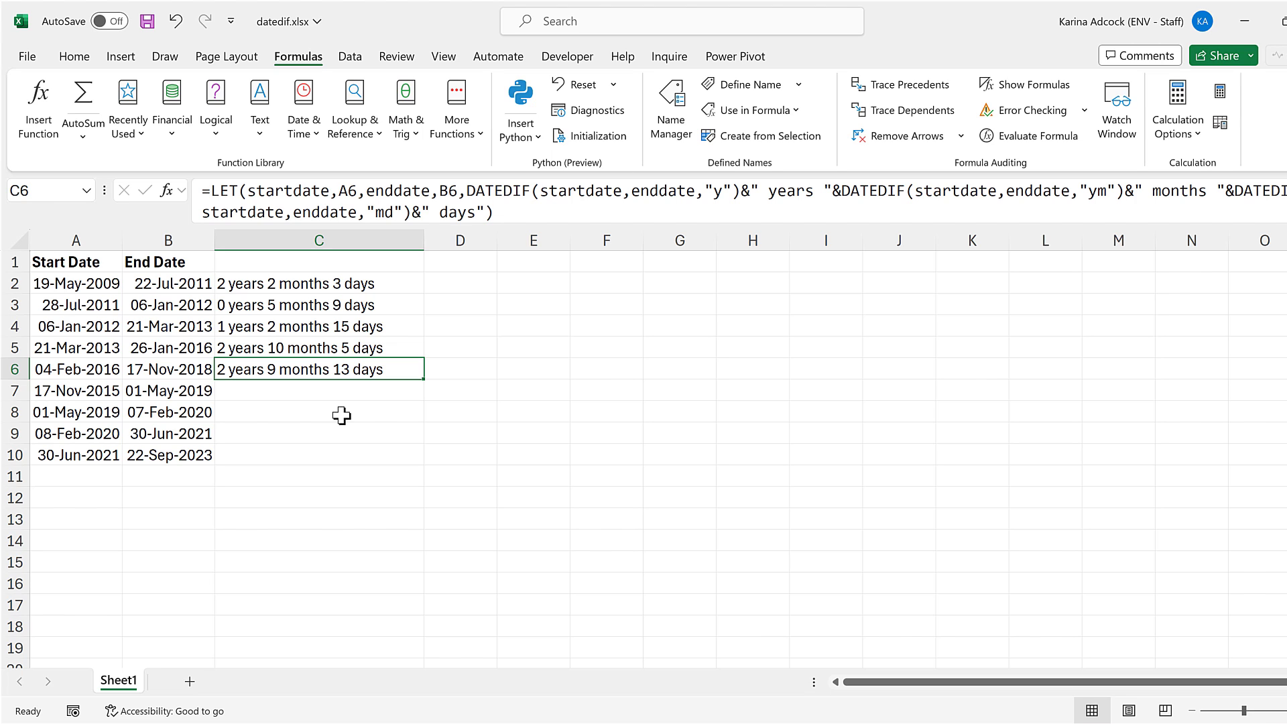
{"action": "double_click", "coordinate": [424, 378]}
{"action": "left_click", "coordinate": [476, 367]}
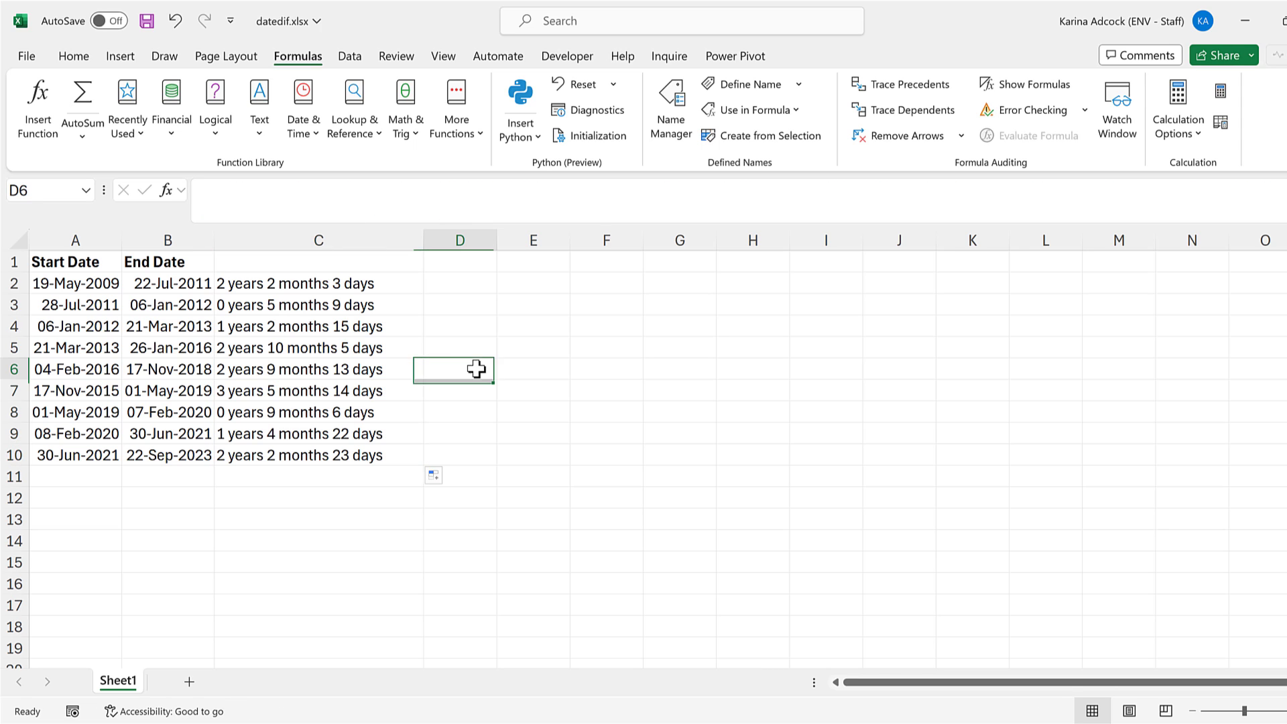